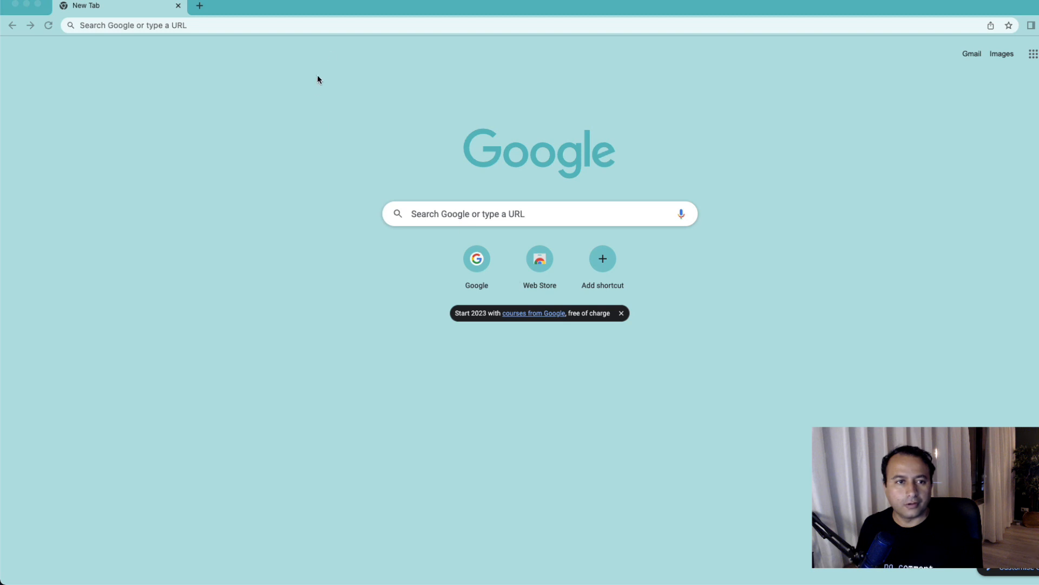
# - Search Google for aws, open the Amazon Web Services homepage, and start Create an AWS Account
pyautogui.click(353, 28)
pyautogui.write('aws')
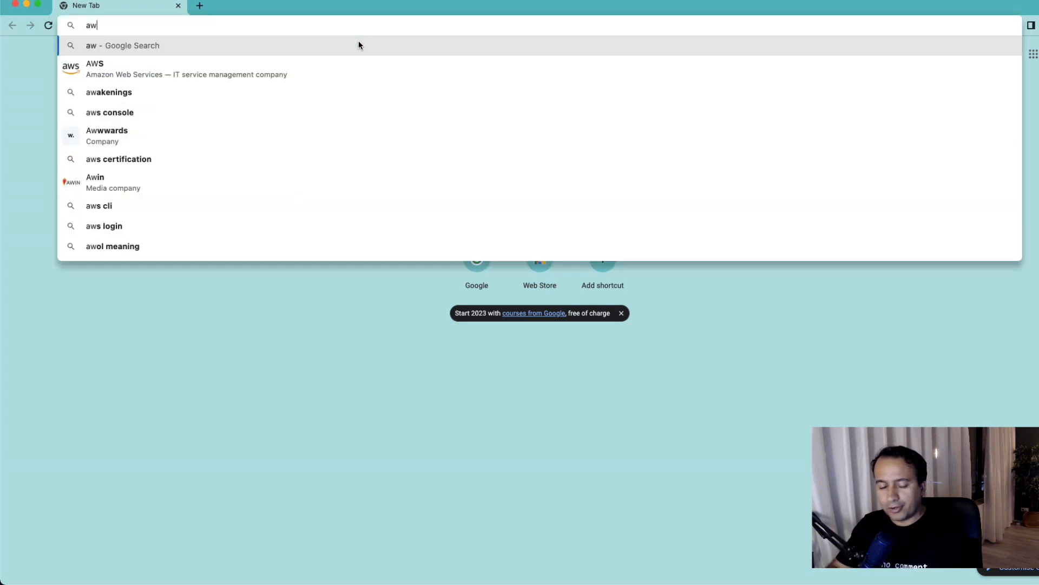
pyautogui.press('Return')
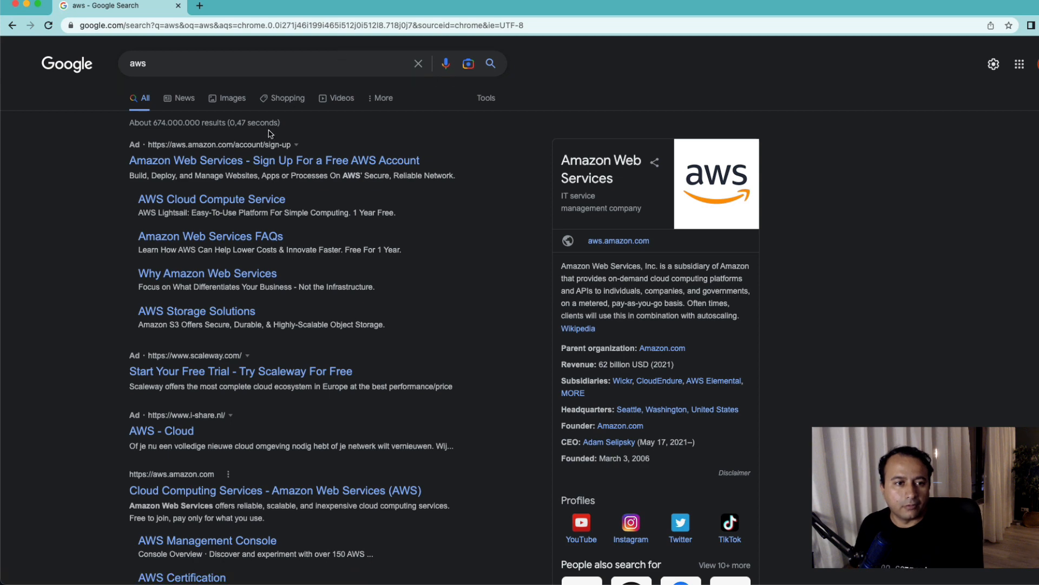
pyautogui.scroll(-3, 171, 173)
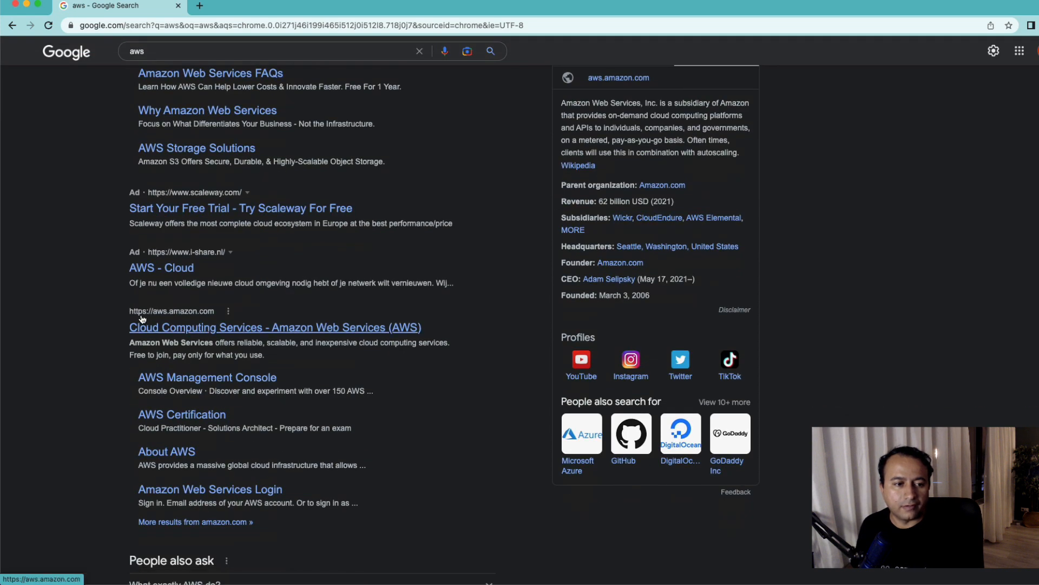
pyautogui.click(216, 325)
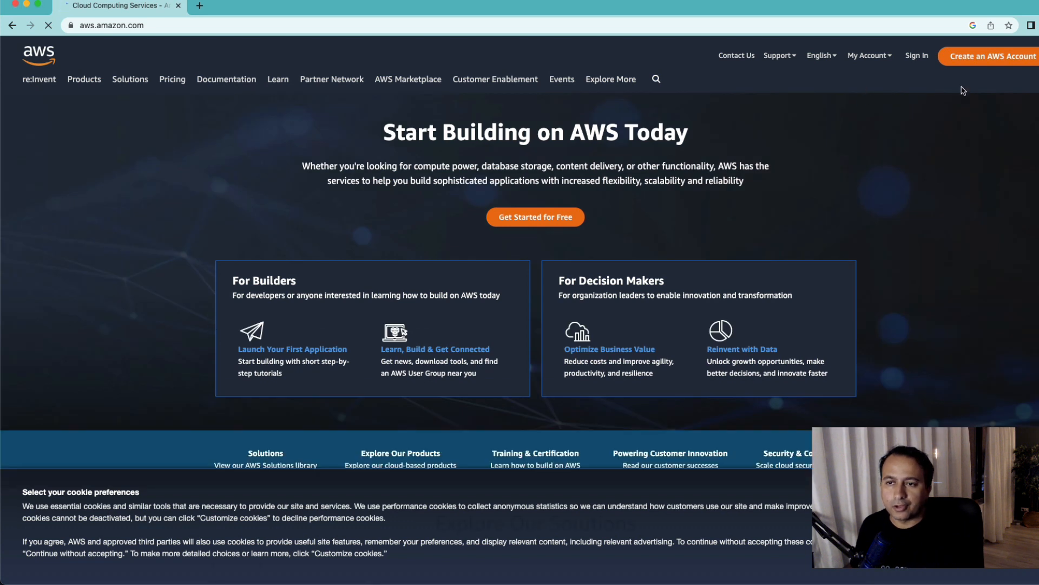
pyautogui.click(977, 66)
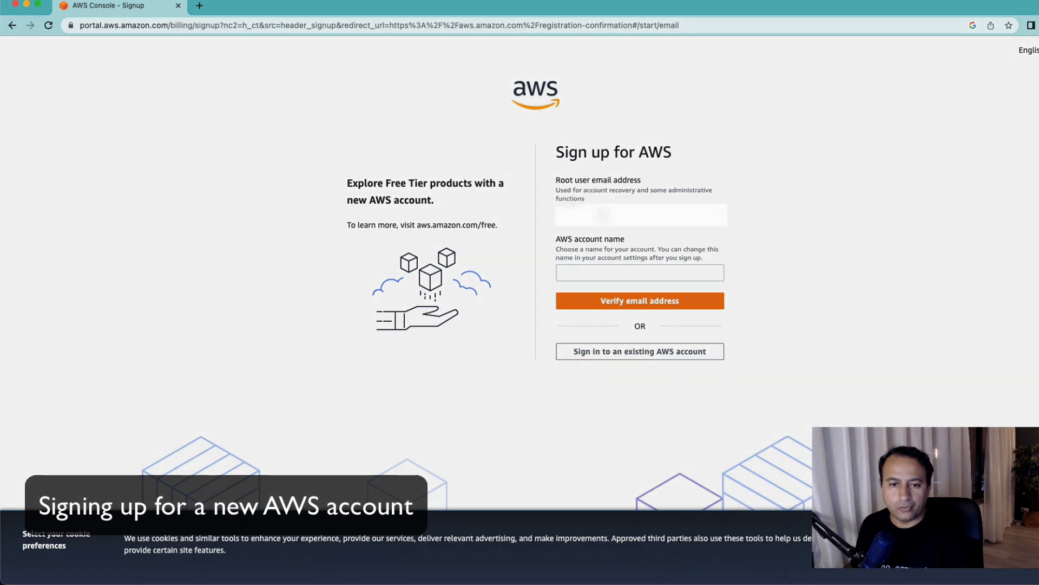
# - Enter the root user email and an account name beginning 'abba-dev-', then submit for email verification
pyautogui.click(603, 215)
pyautogui.write('...')
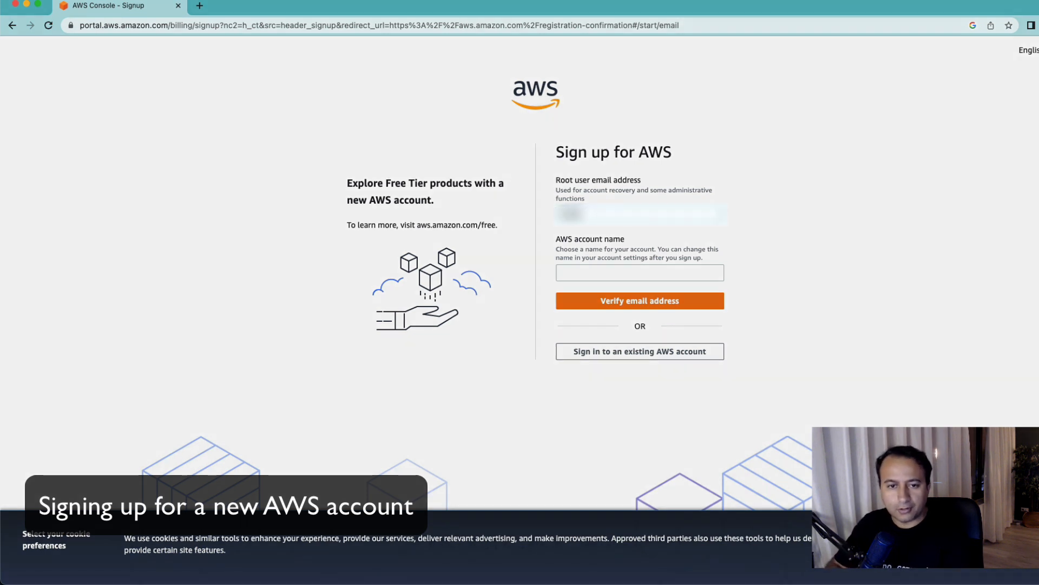
pyautogui.write('...')
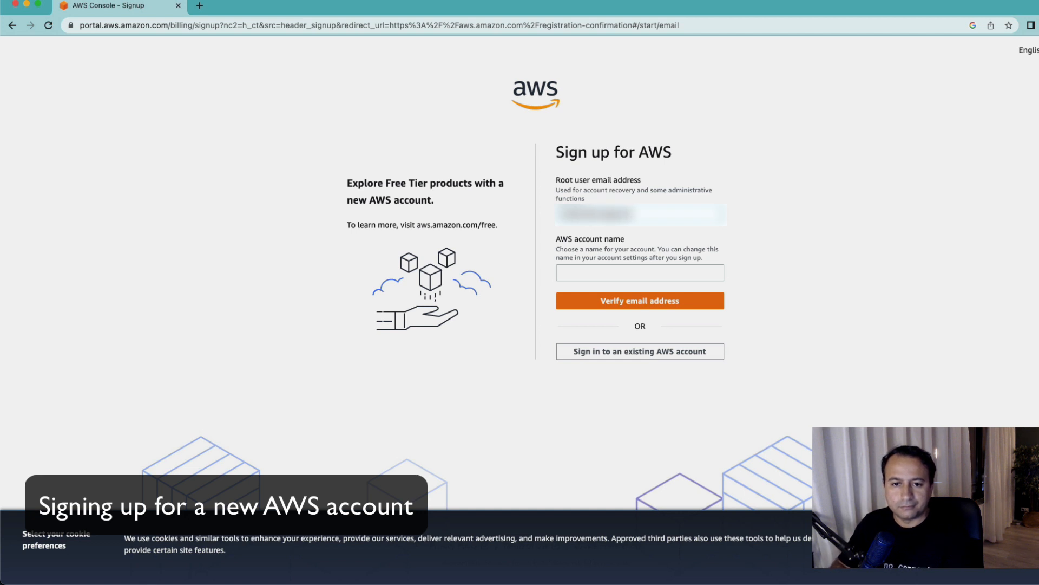
pyautogui.write('...')
pyautogui.press('Tab')
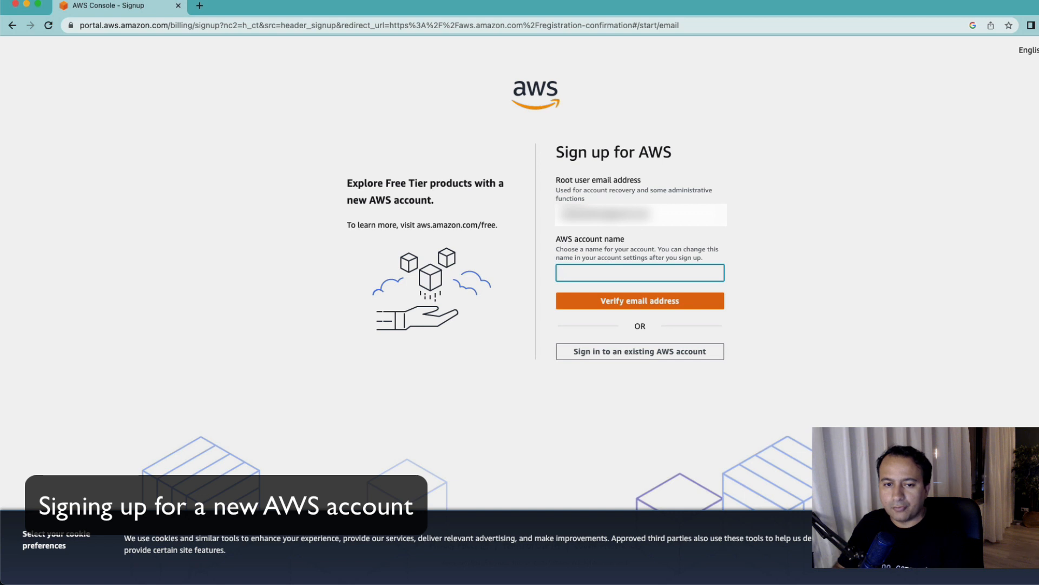
pyautogui.write('abba-d')
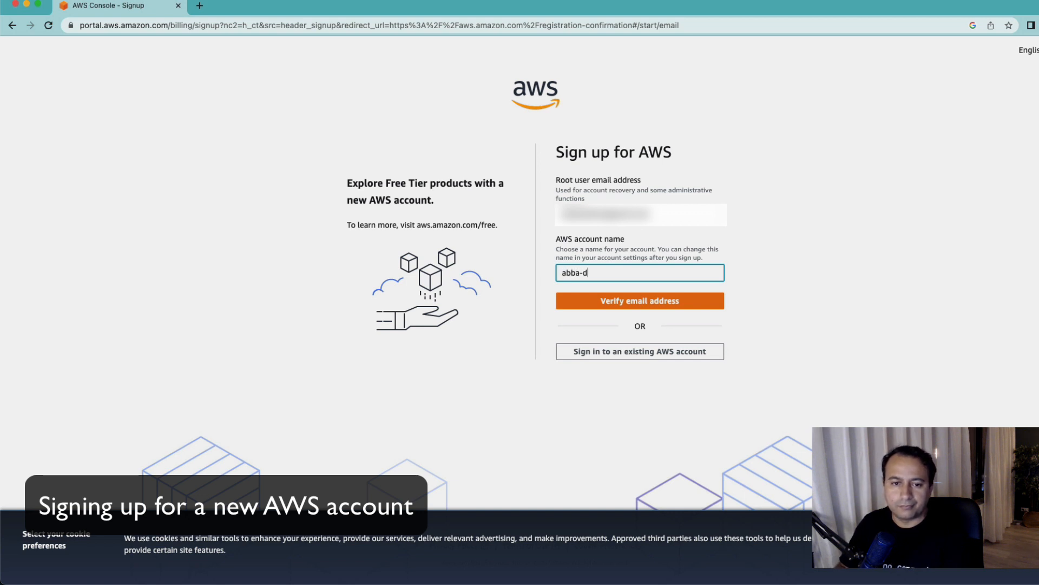
pyautogui.write('ev-')
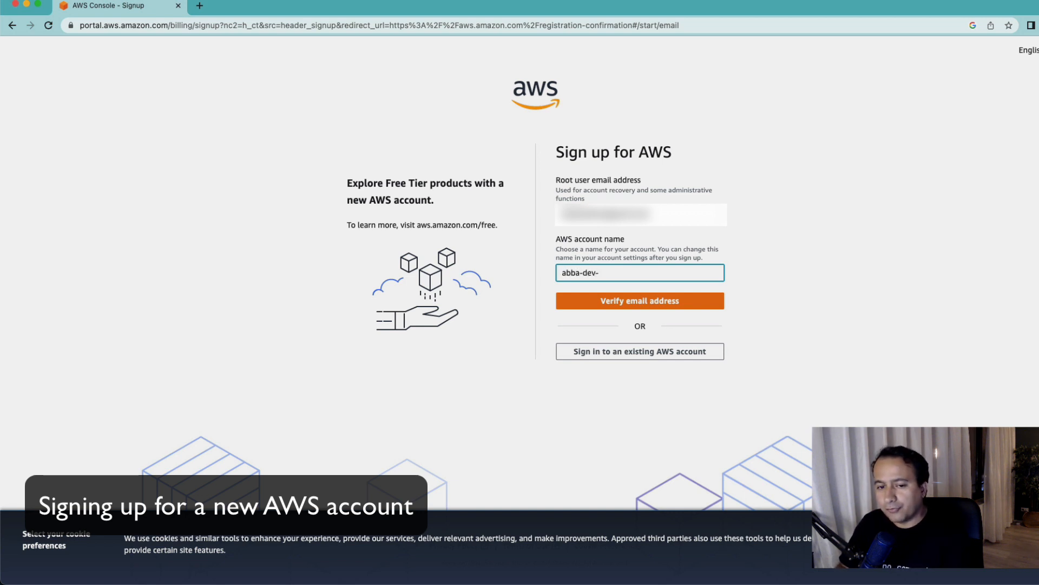
pyautogui.click(647, 306)
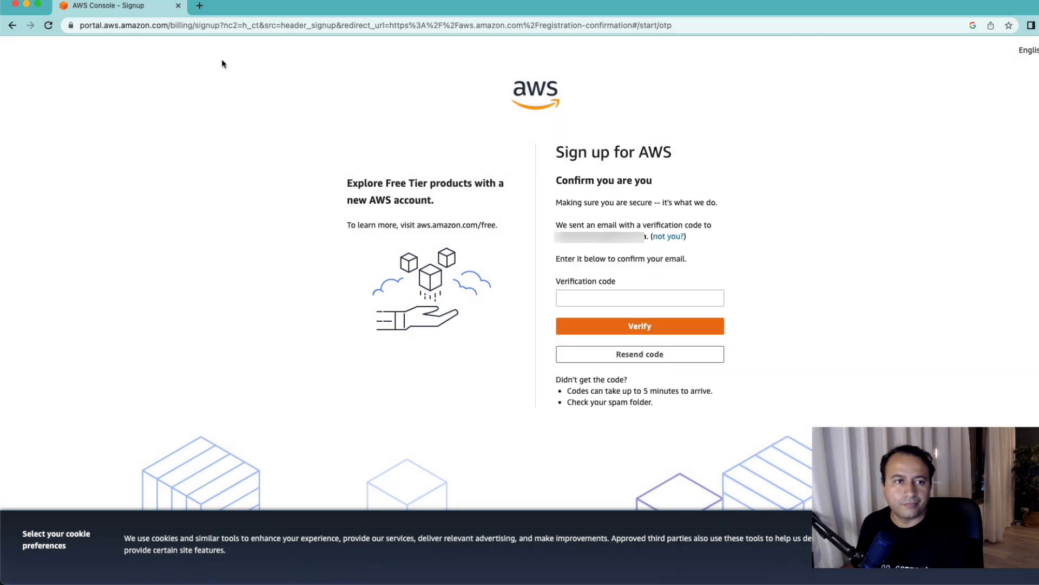
# - Paste the emailed verification code and verify the email address
pyautogui.click(200, 6)
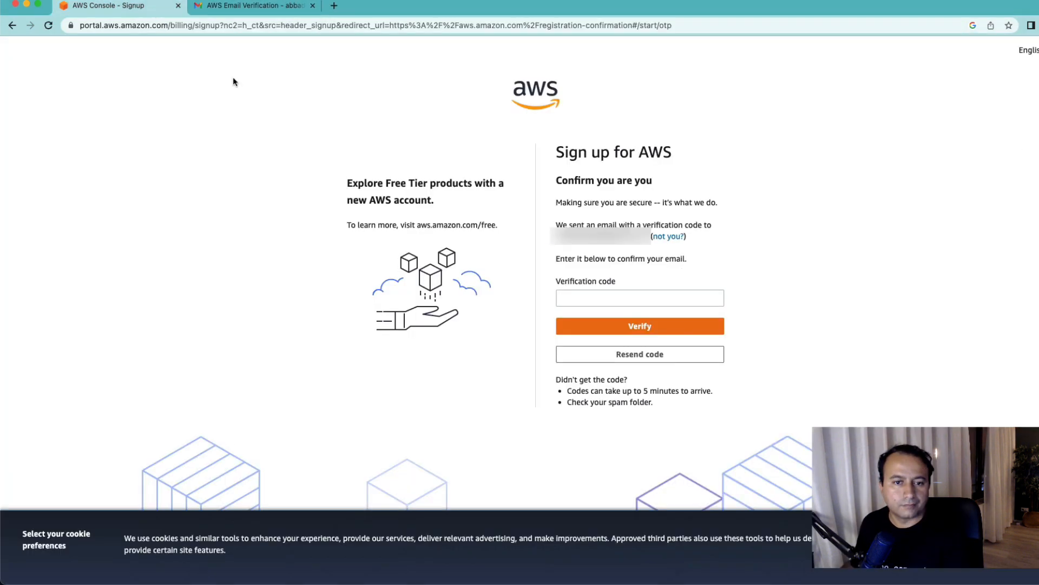
pyautogui.click(594, 293)
pyautogui.press('super+v')
pyautogui.click(614, 326)
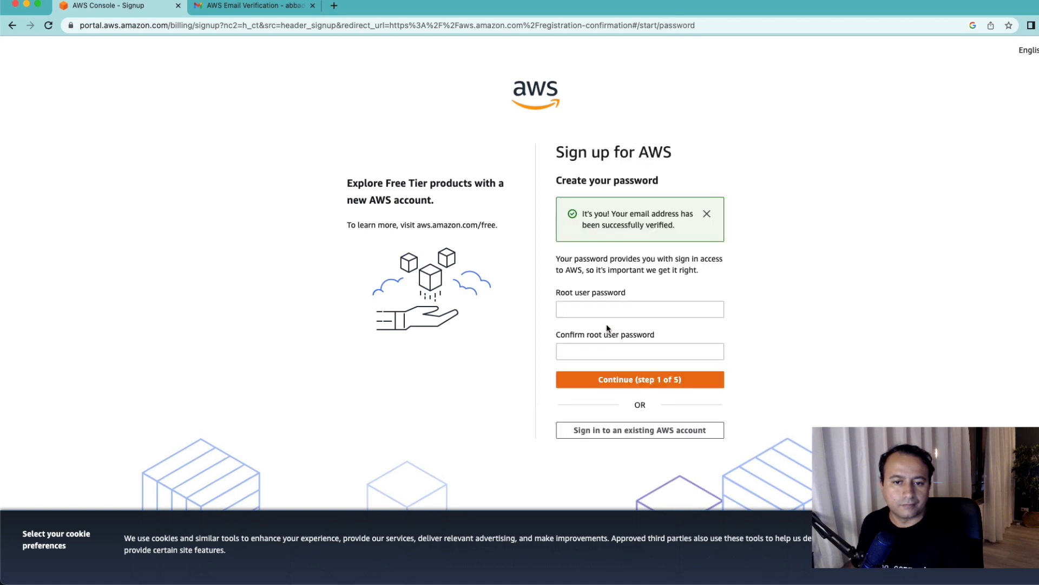
# - Fill both root password fields with Chrome's suggested strong password and continue
pyautogui.click(606, 311)
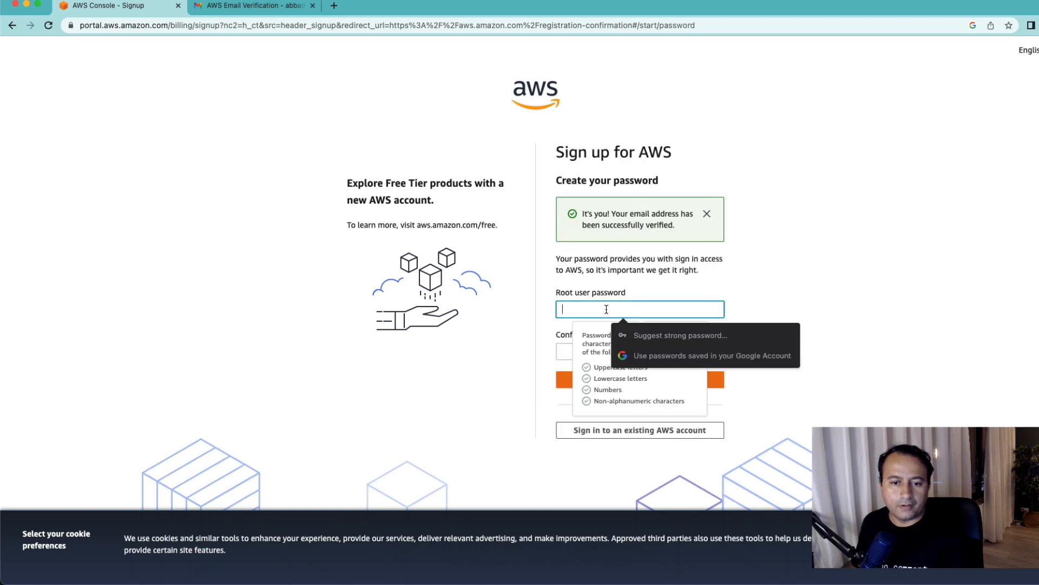
pyautogui.click(607, 289)
pyautogui.click(605, 308)
pyautogui.click(649, 335)
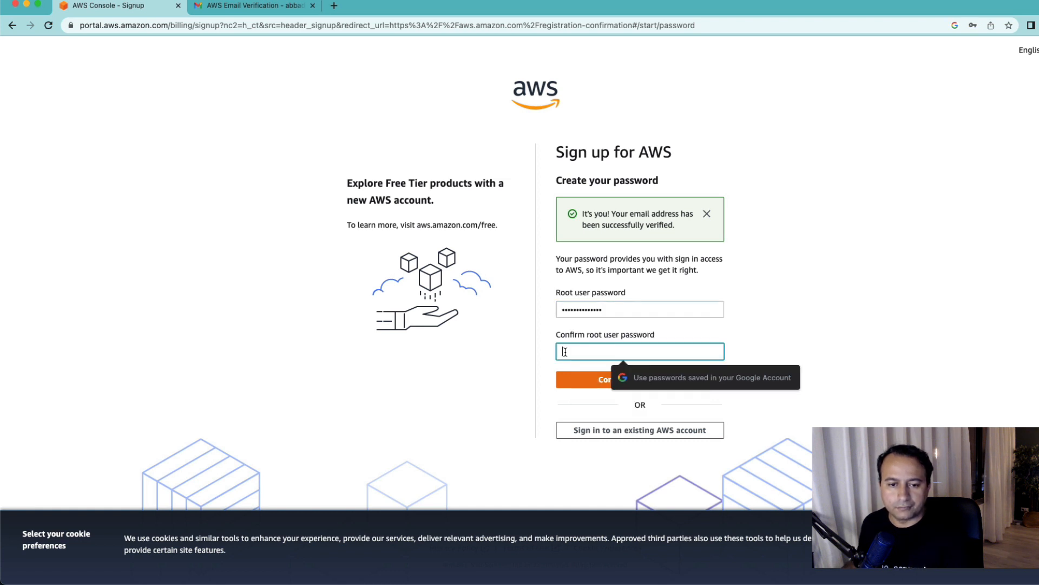
pyautogui.click(602, 381)
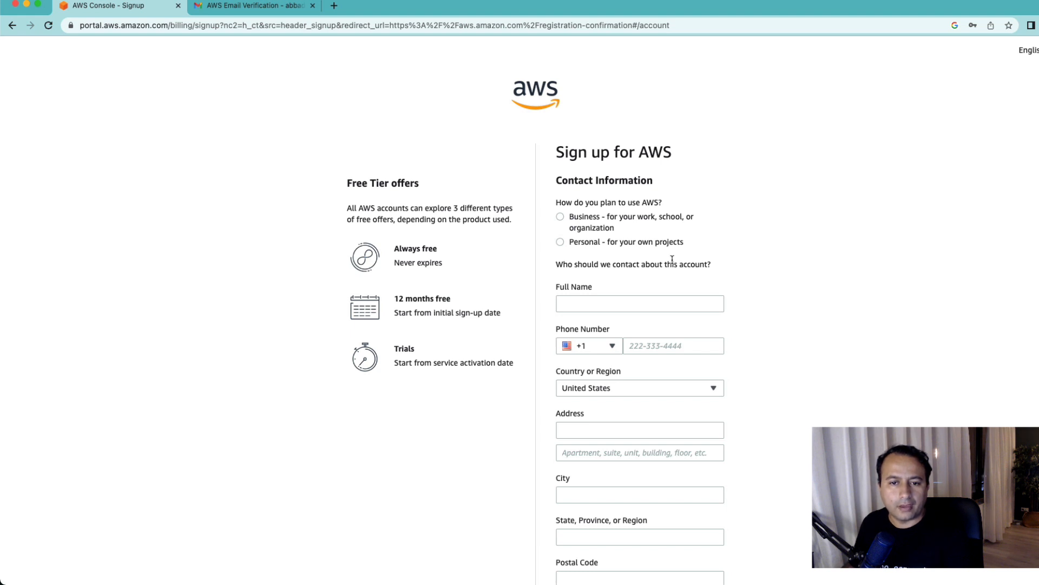
# - Choose Personal as the account type and begin filling in the contact's full name
pyautogui.click(587, 244)
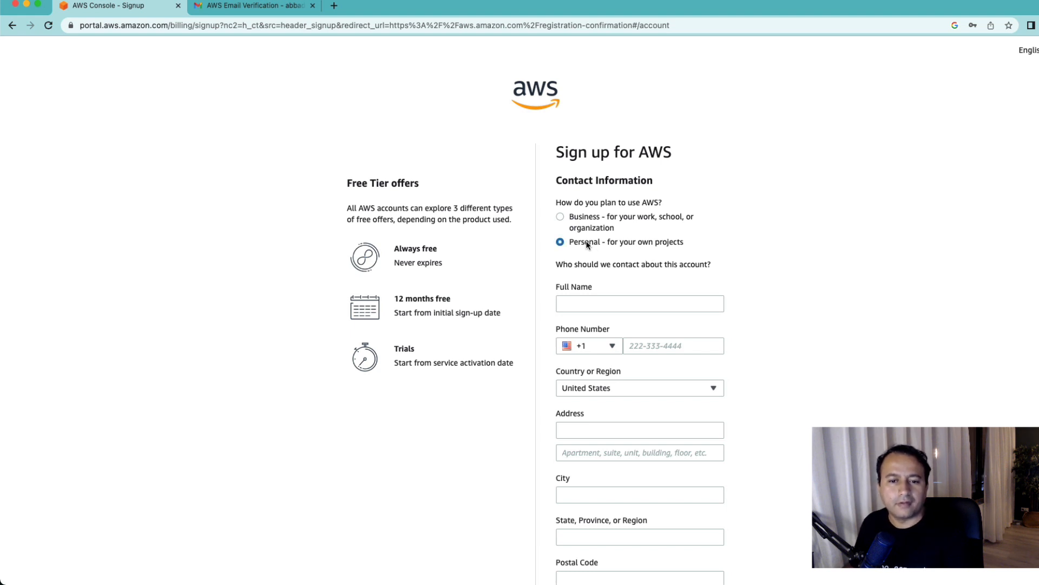
pyautogui.scroll(-3, 591, 309)
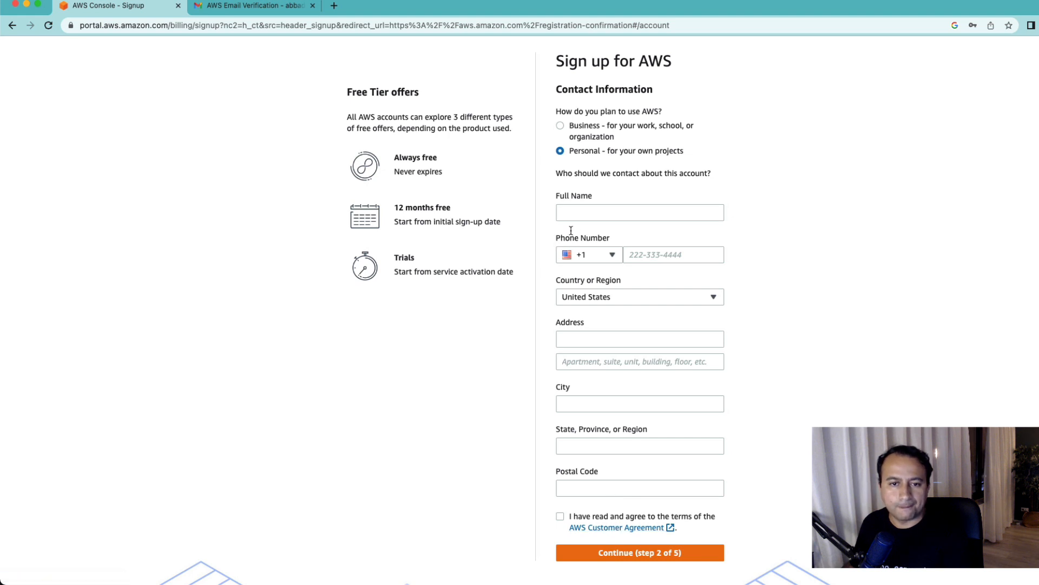
pyautogui.click(580, 215)
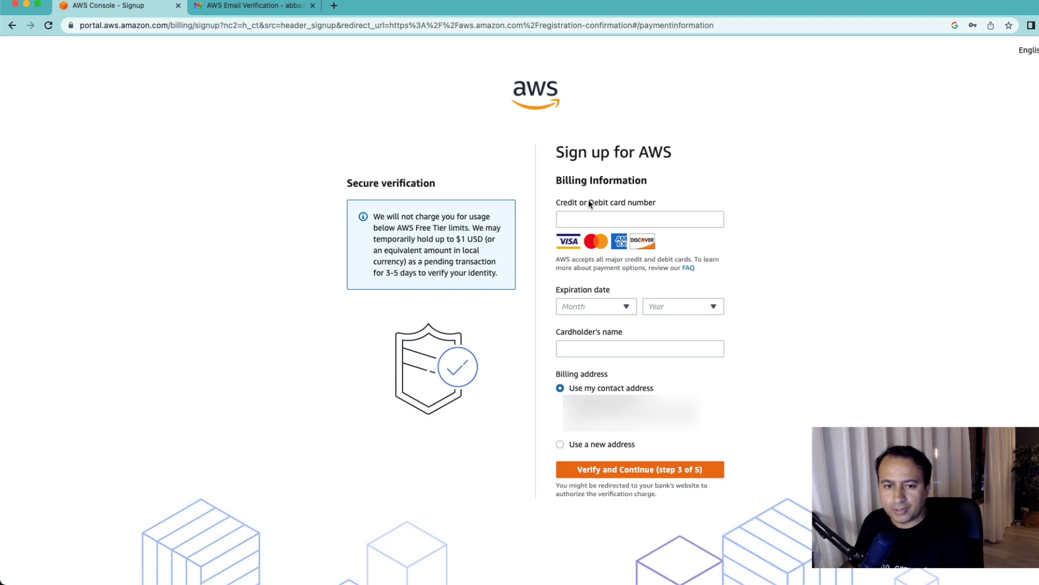
# - Begin entering the credit card number, noting the $1 USD temporary hold
pyautogui.click(625, 217)
pyautogui.click(399, 240)
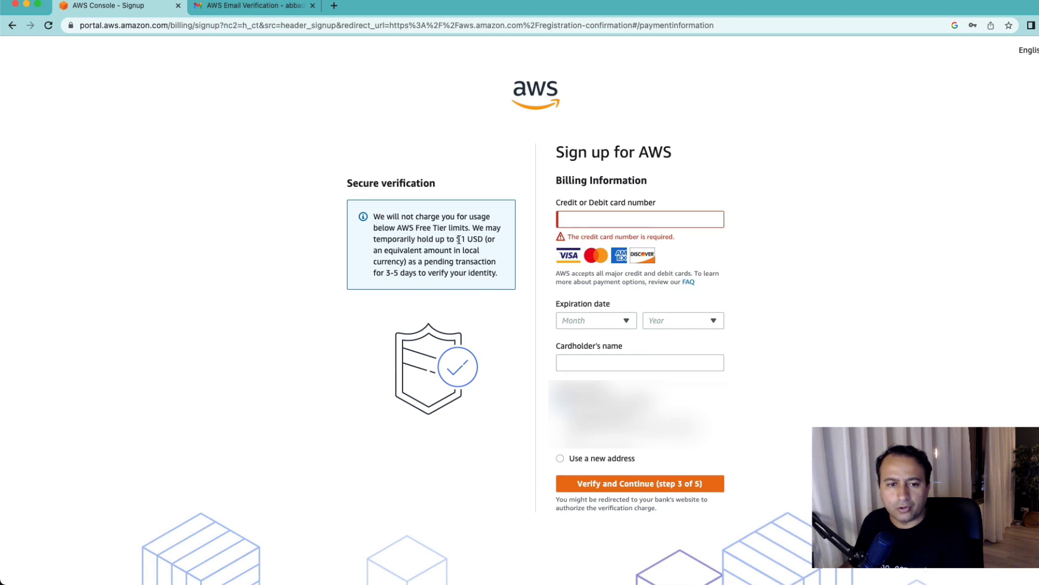
pyautogui.moveTo(459, 240); pyautogui.dragTo(475, 239)
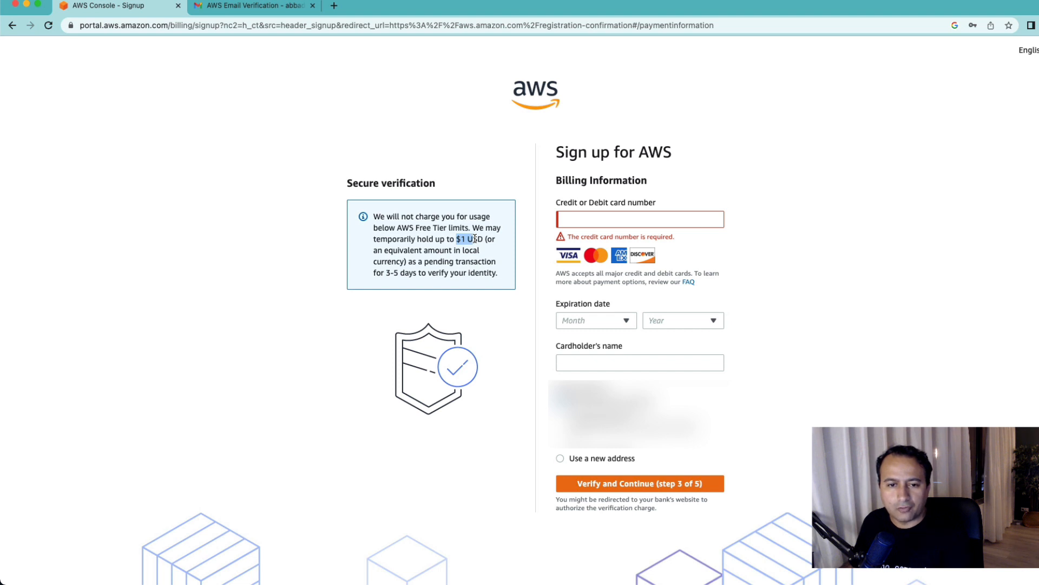
pyautogui.click(592, 219)
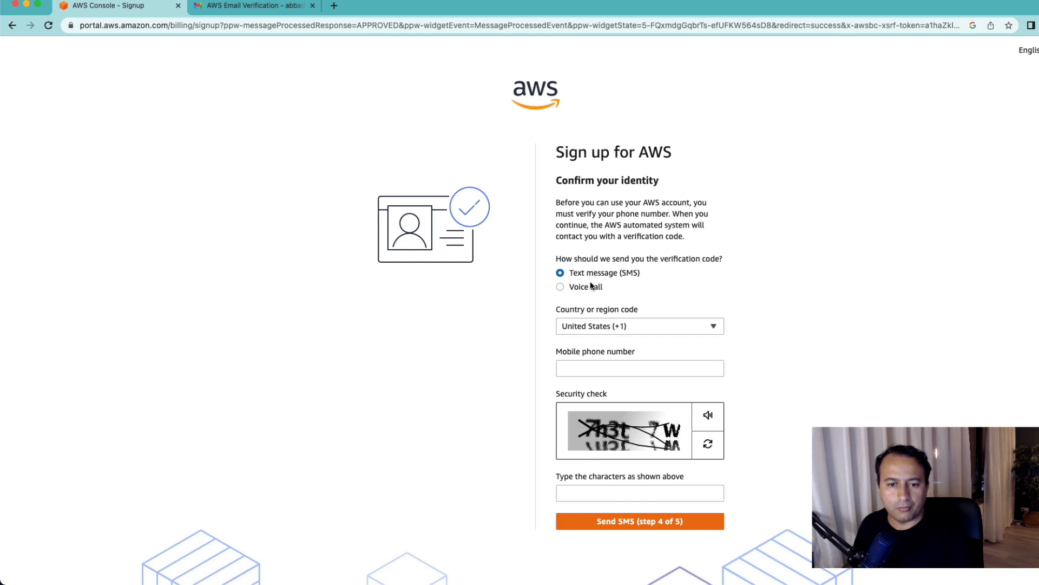
# - Select Netherlands (+31) as the country code, then enter and submit the SMS verification code
pyautogui.click(617, 326)
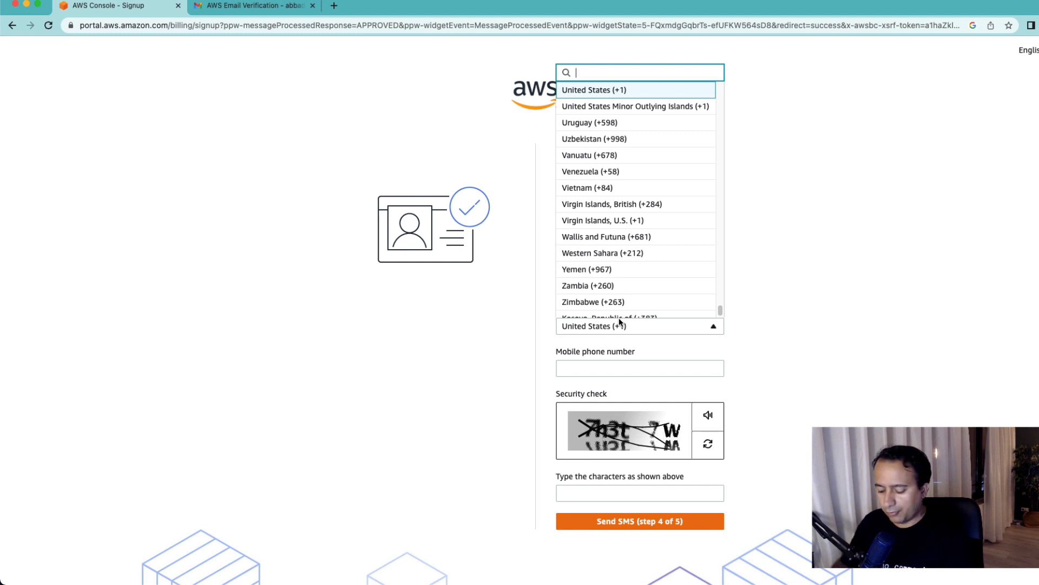
pyautogui.write('nether')
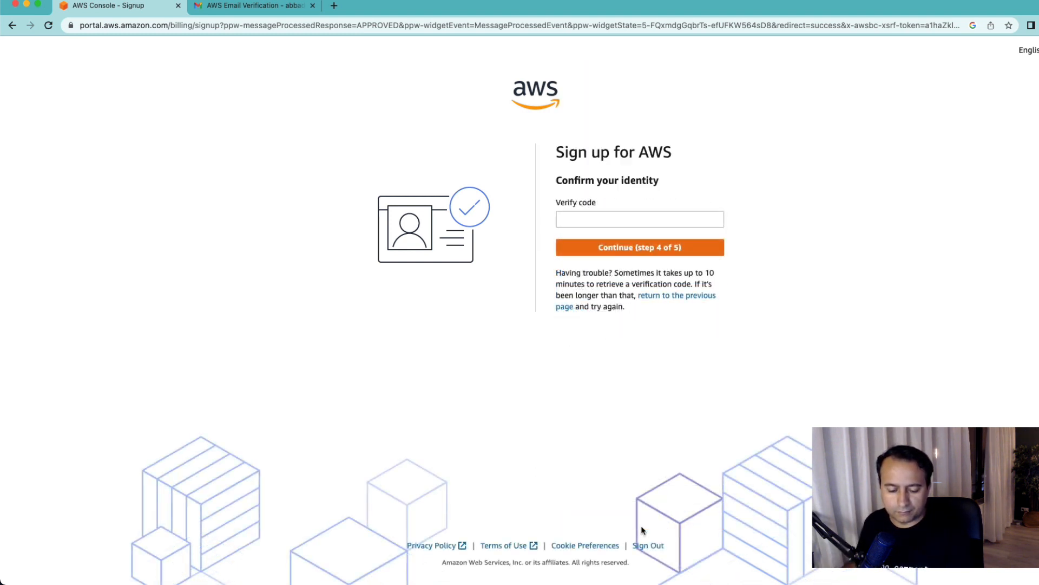
pyautogui.click(615, 227)
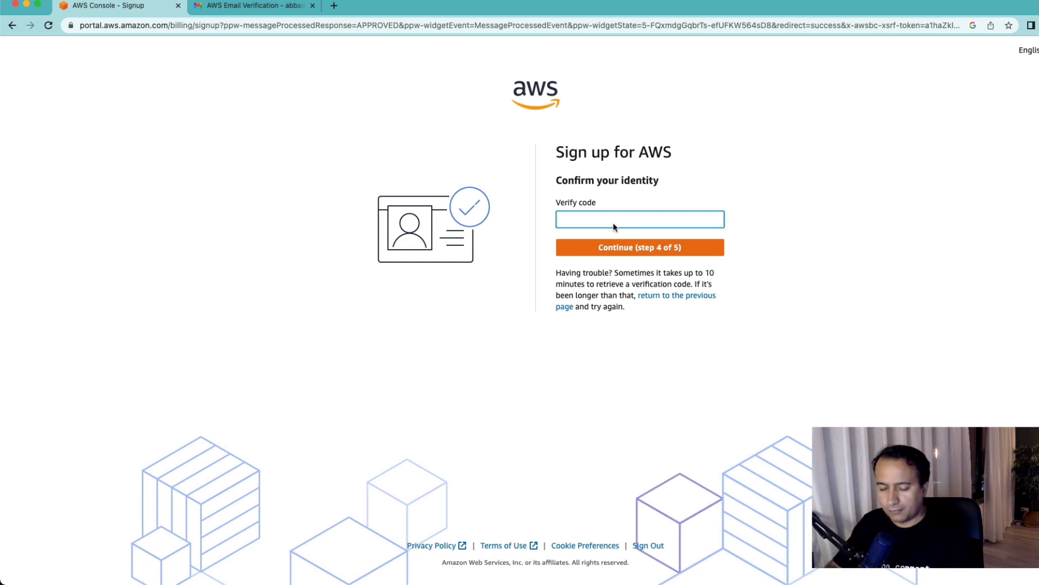
pyautogui.write('7')
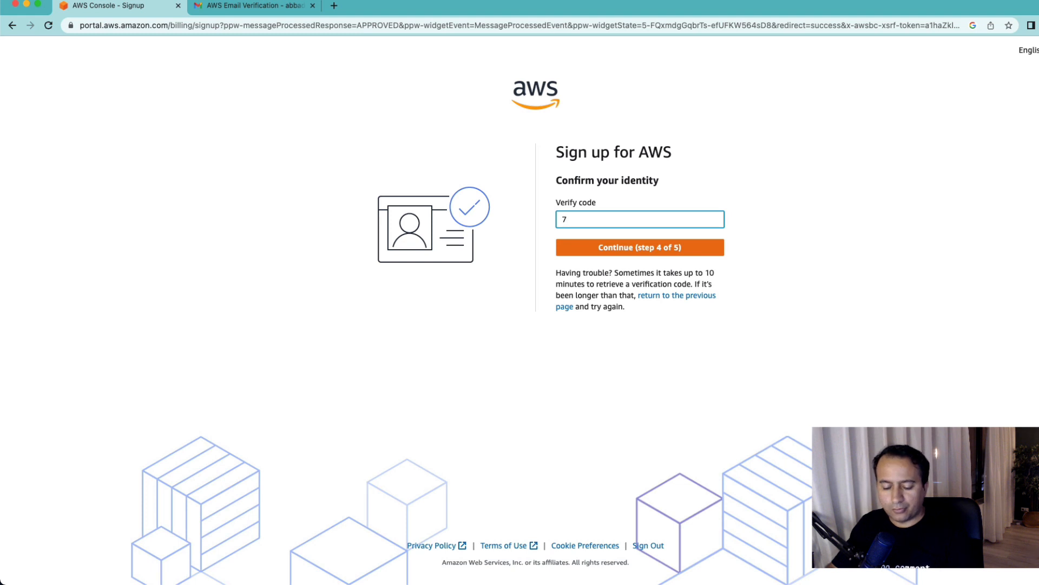
pyautogui.press('BackSpace')
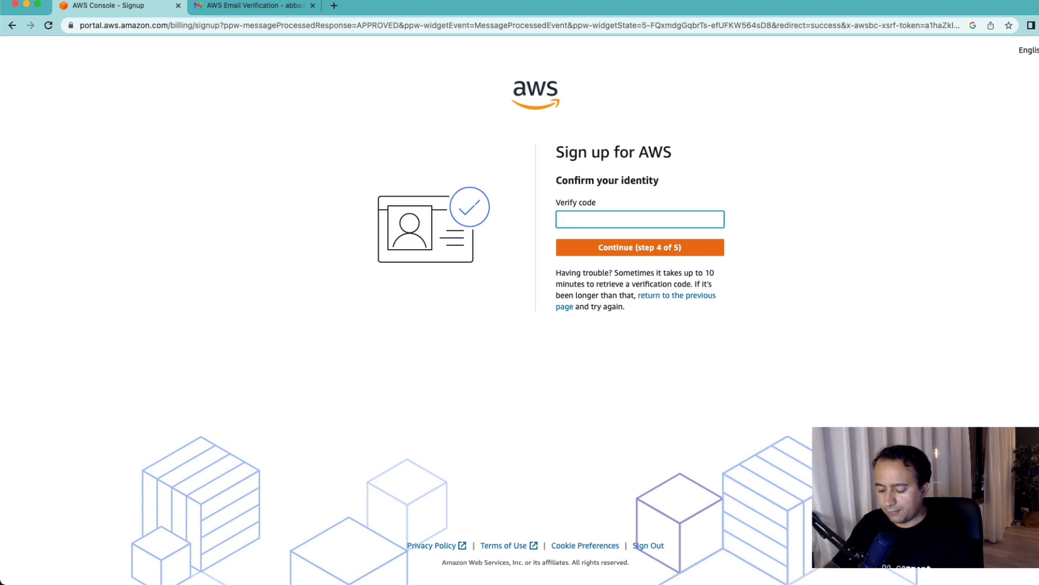
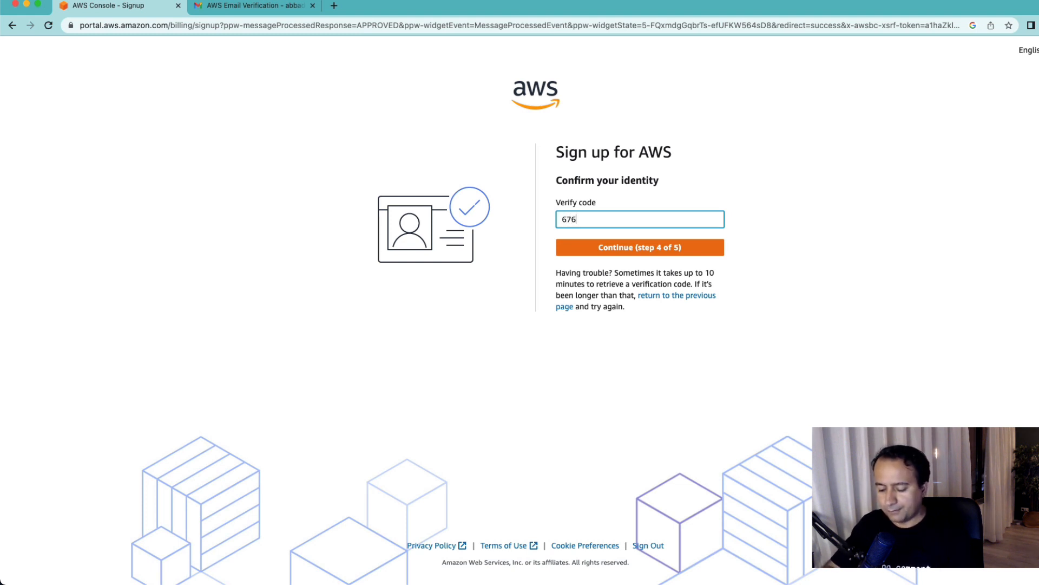
pyautogui.click(621, 246)
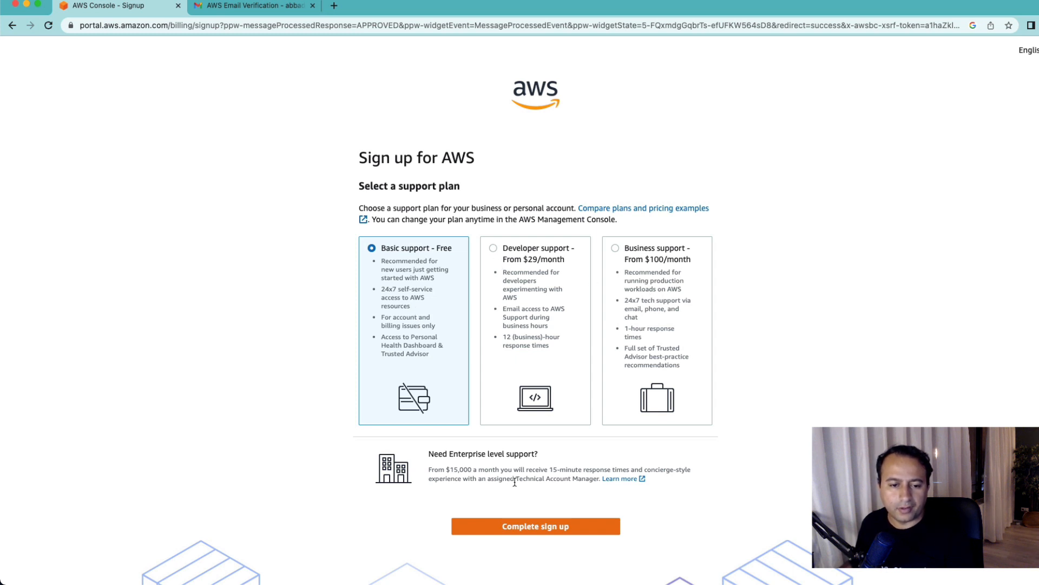
# - Complete sign-up on Basic support - Free and go to the AWS Management Console
pyautogui.click(545, 527)
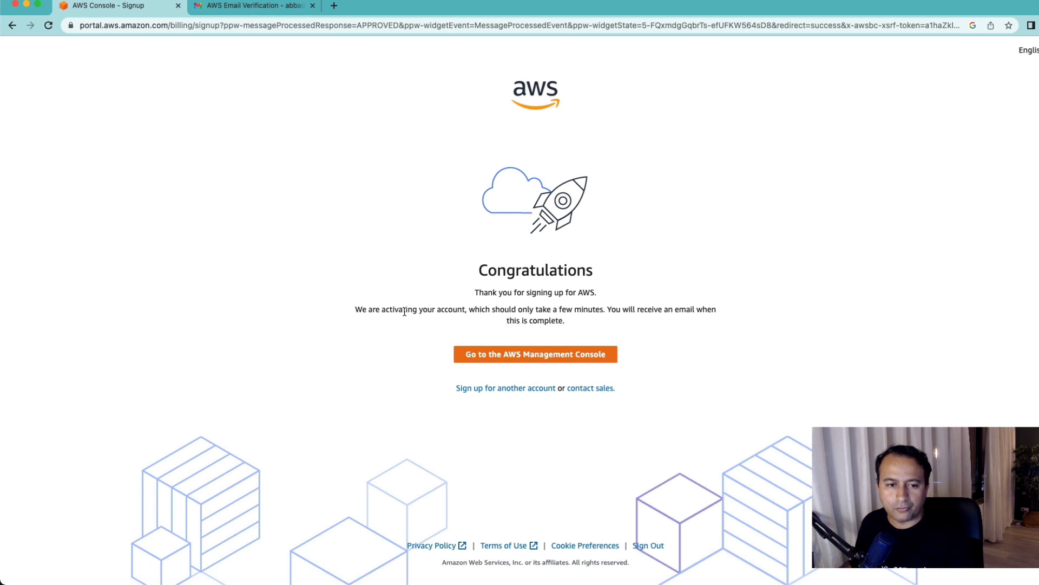
pyautogui.click(535, 354)
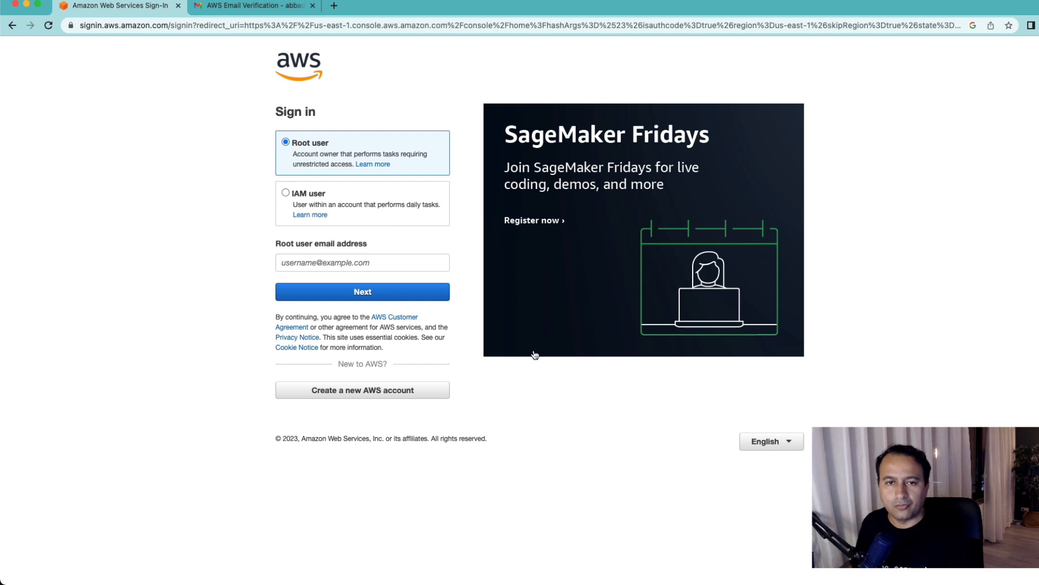
# - Sign in as the root user with the account email and password
pyautogui.click(327, 263)
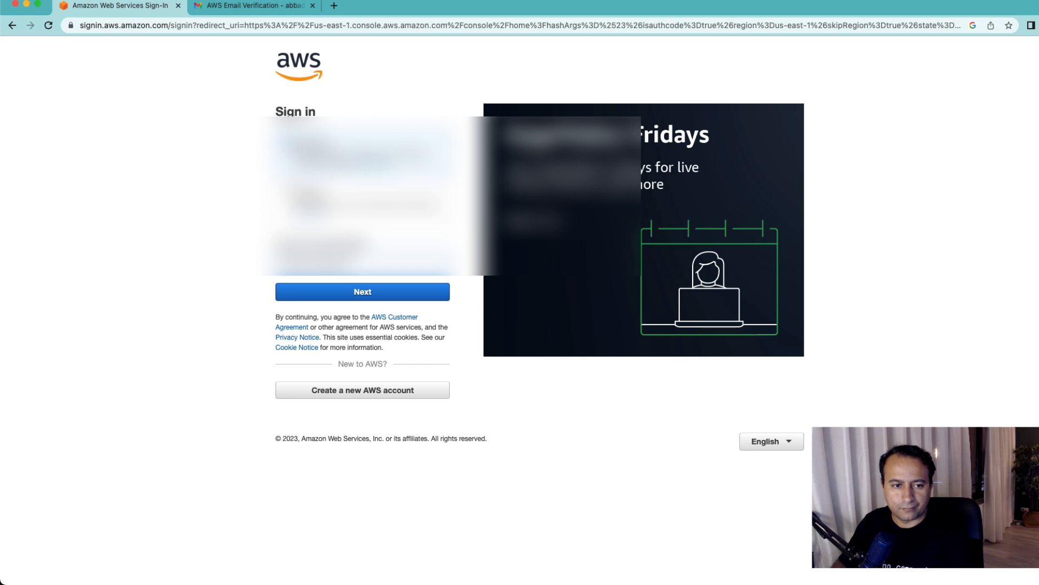
pyautogui.click(358, 291)
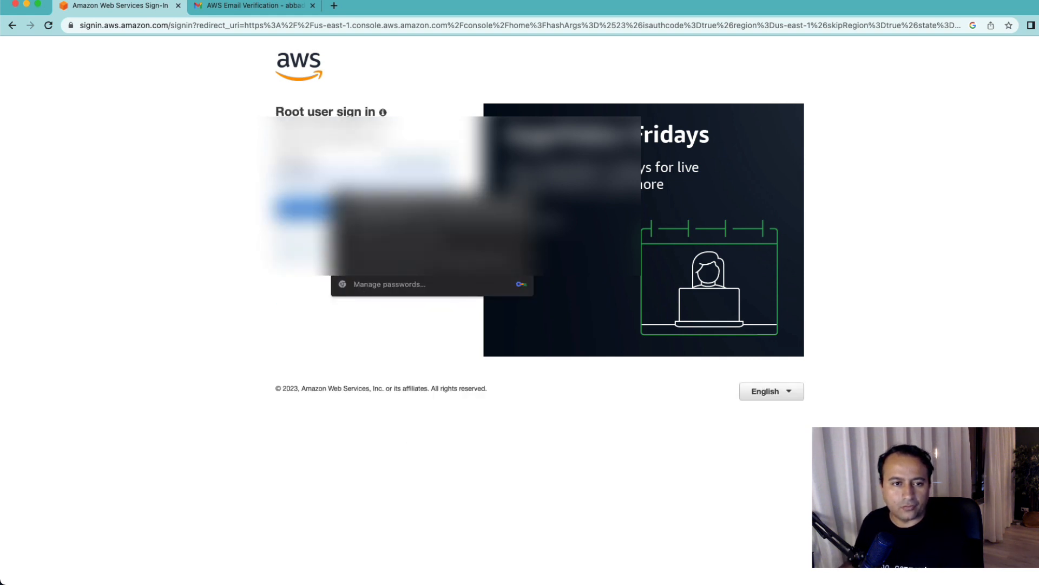
pyautogui.click(359, 212)
pyautogui.click(357, 213)
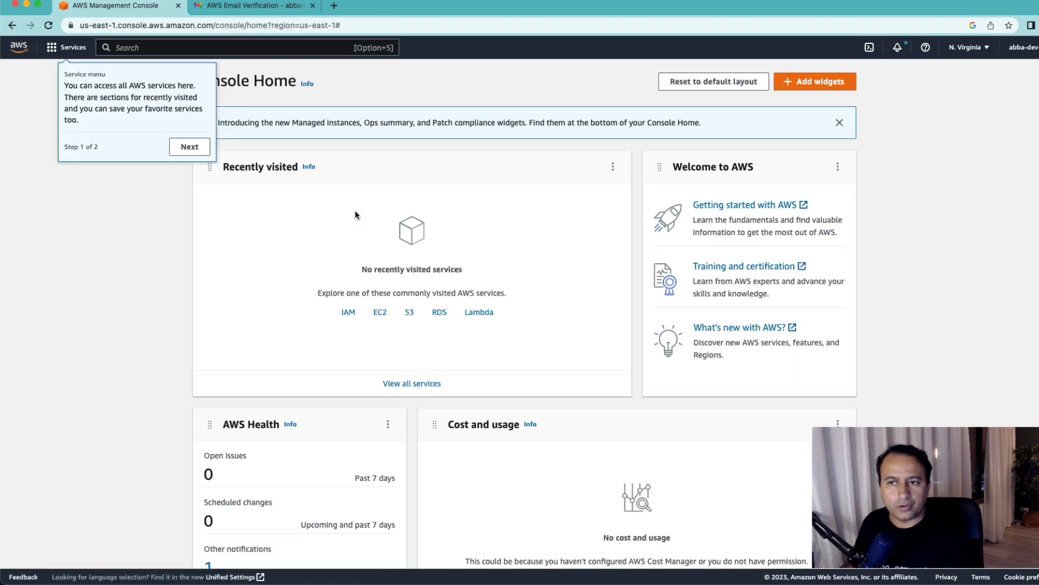
# - Step through and dismiss the console welcome tour and resource search tip
pyautogui.click(189, 147)
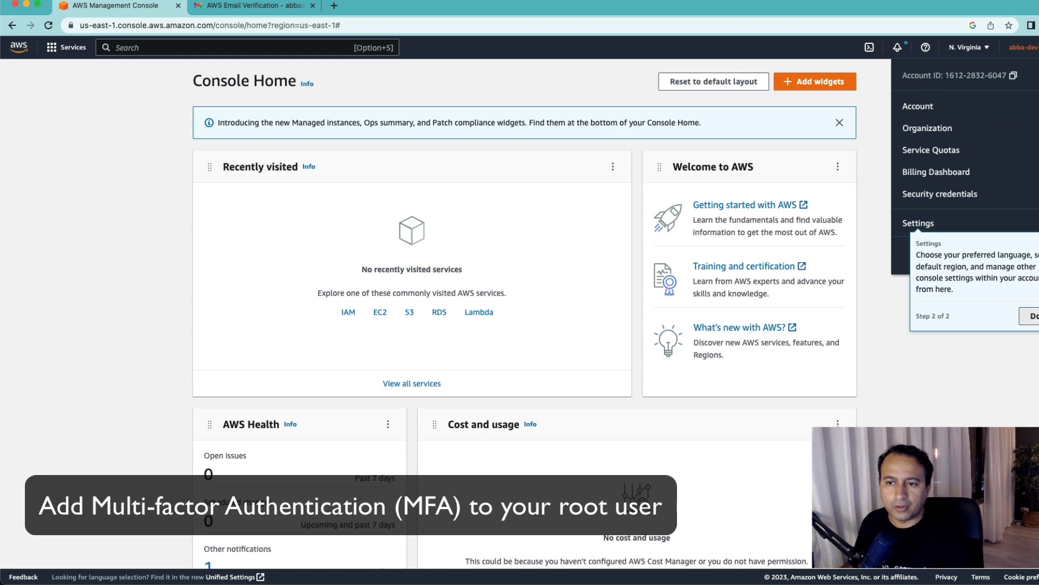
pyautogui.click(1032, 316)
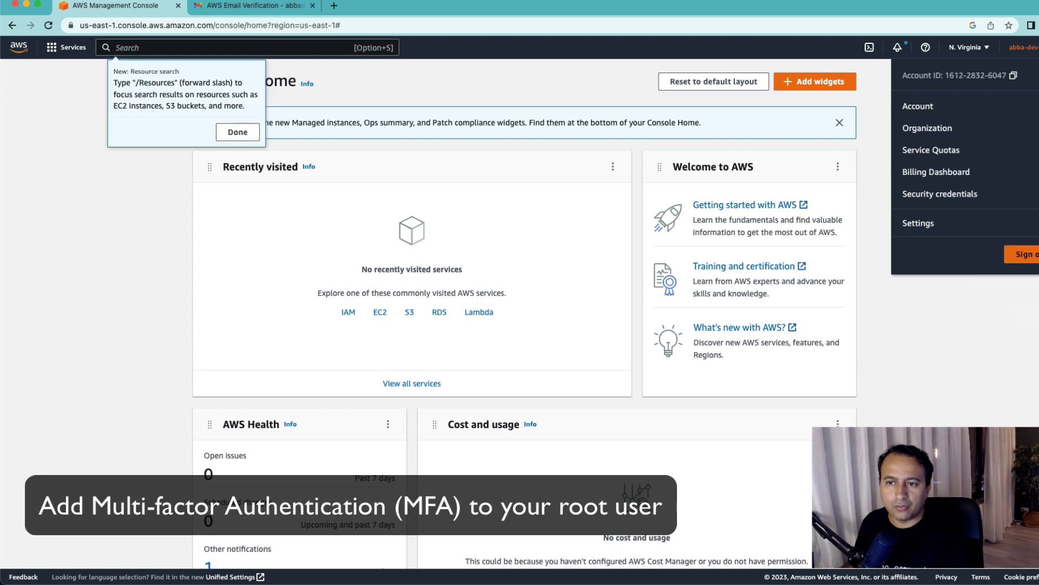
pyautogui.click(243, 139)
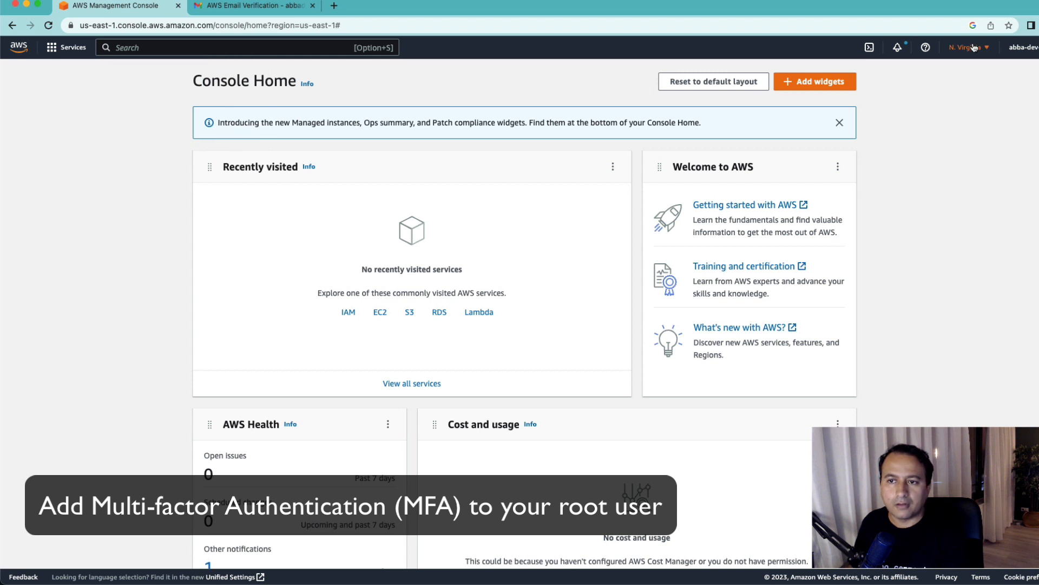
# - Search the console for IAM and open the IAM dashboard
pyautogui.click(293, 48)
pyautogui.write('IAM')
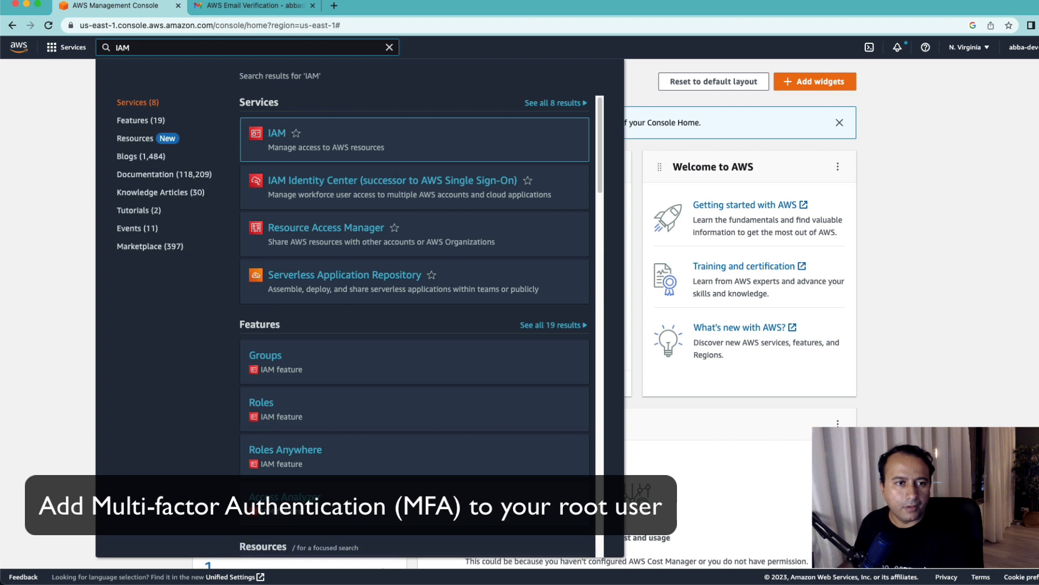
pyautogui.moveTo(298, 153)
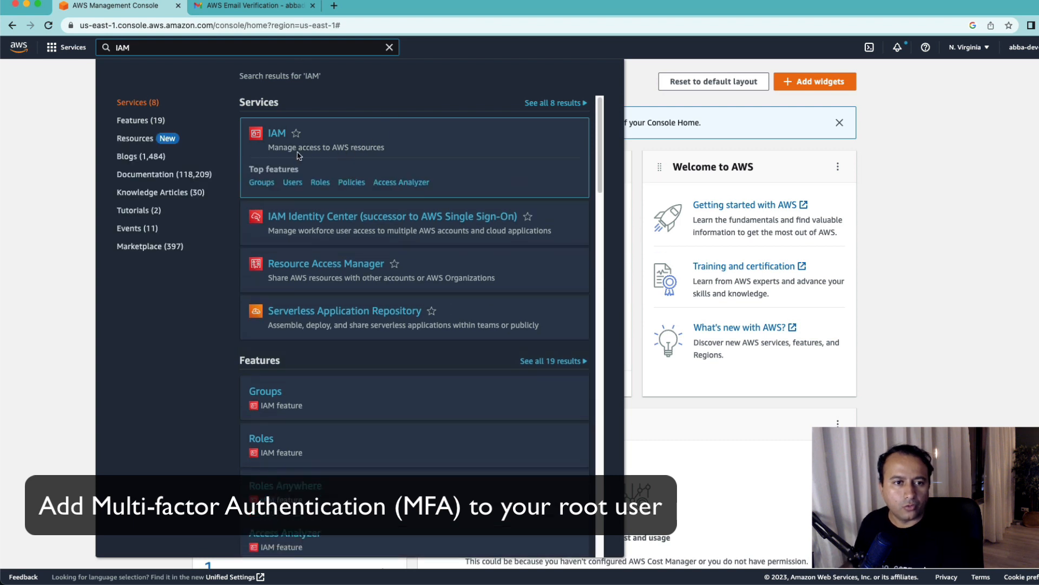
pyautogui.click(277, 133)
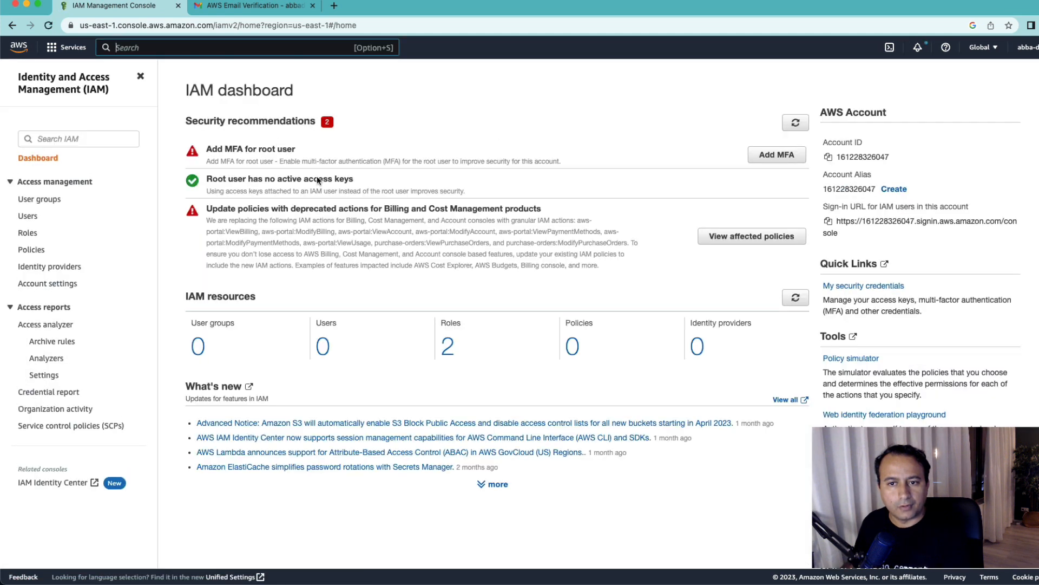
# - Highlight the Security recommendations heading, then choose Add MFA for the root user
pyautogui.moveTo(176, 121); pyautogui.dragTo(316, 124)
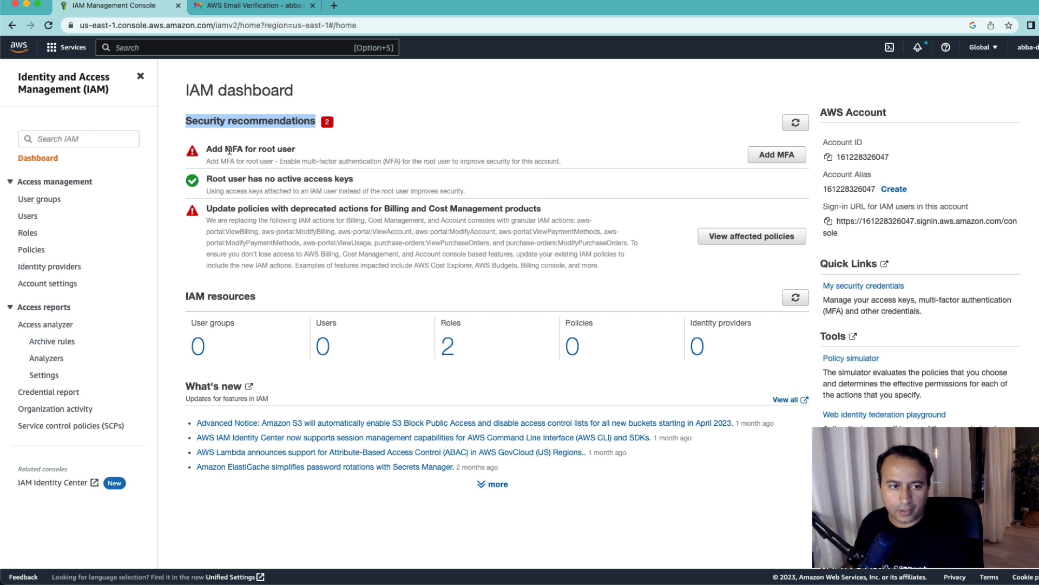
pyautogui.click(776, 156)
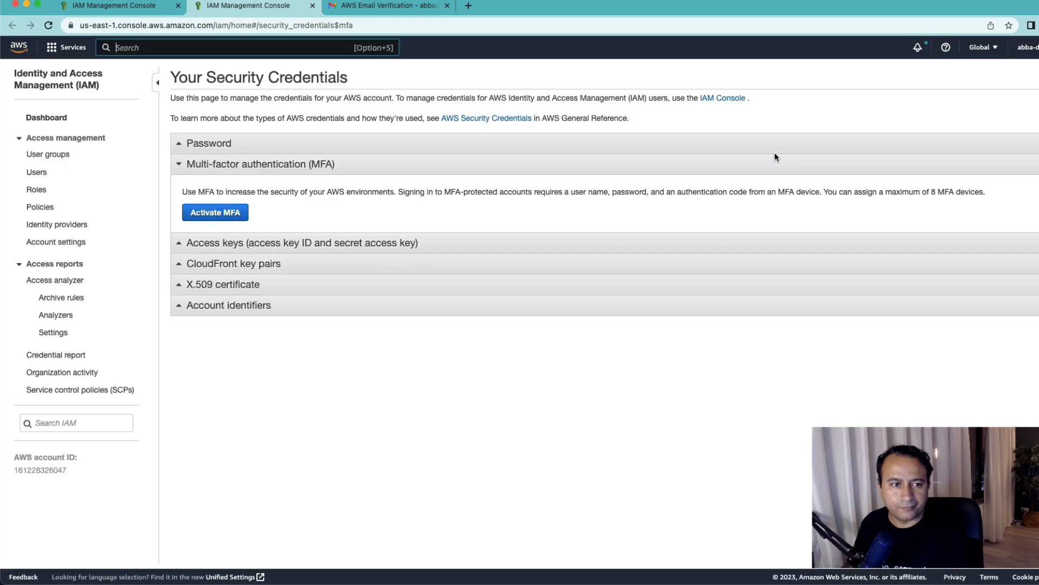
# - Begin MFA device setup and name the new device 'iphone'
pyautogui.click(216, 215)
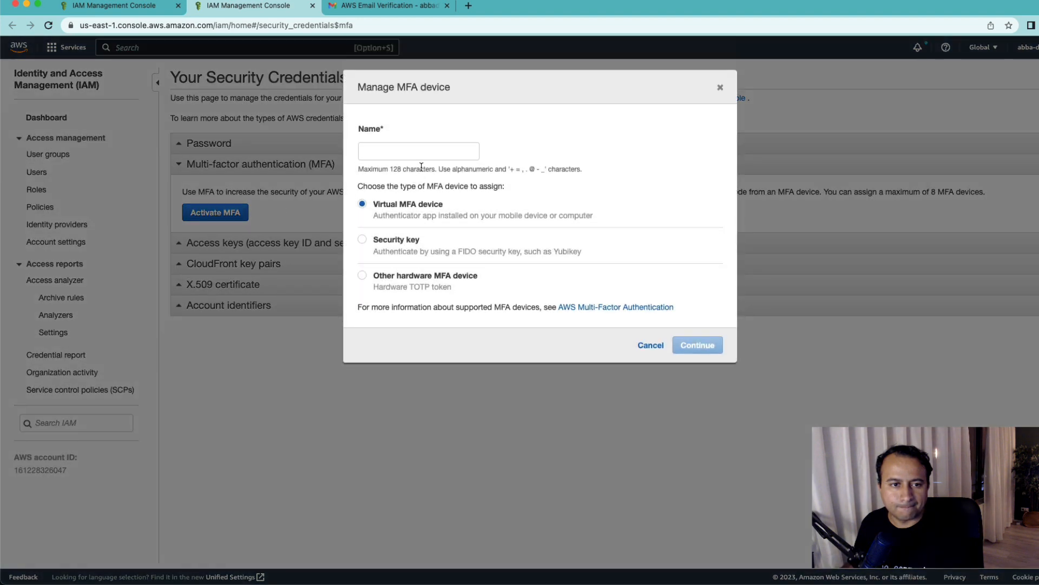
pyautogui.click(428, 152)
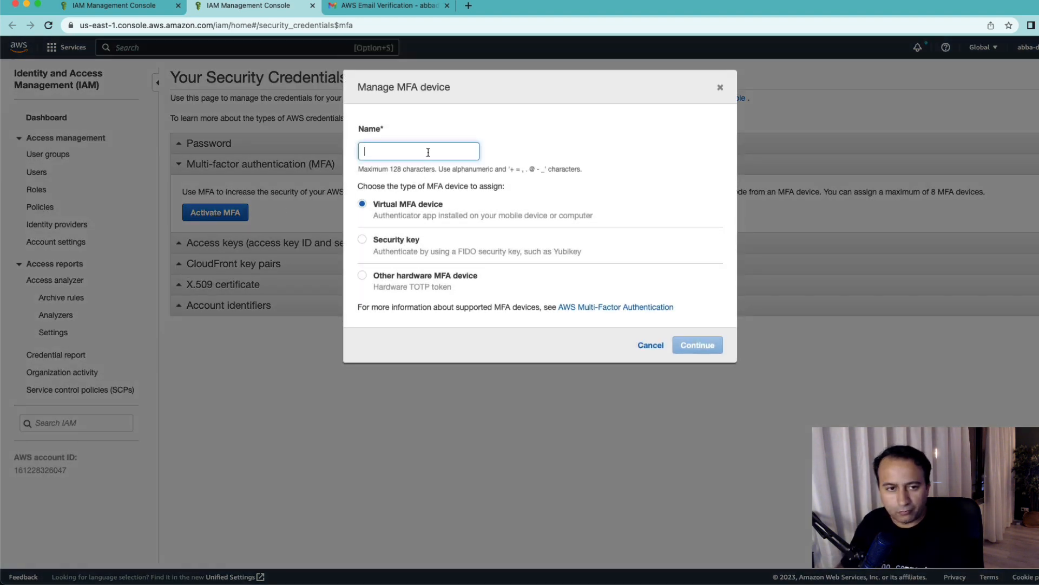
pyautogui.write('i[')
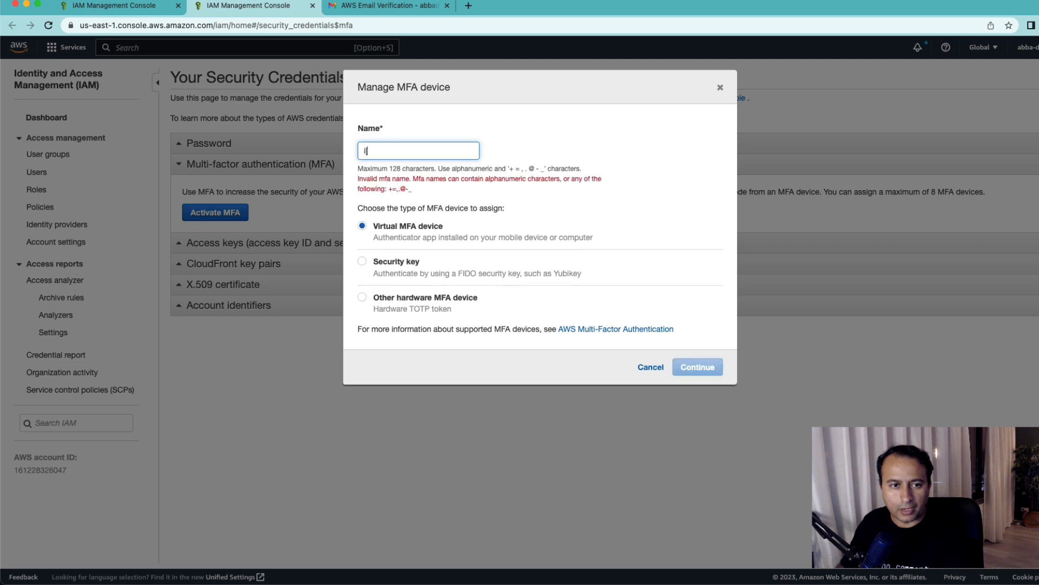
pyautogui.press('BackSpace')
pyautogui.write('phone')
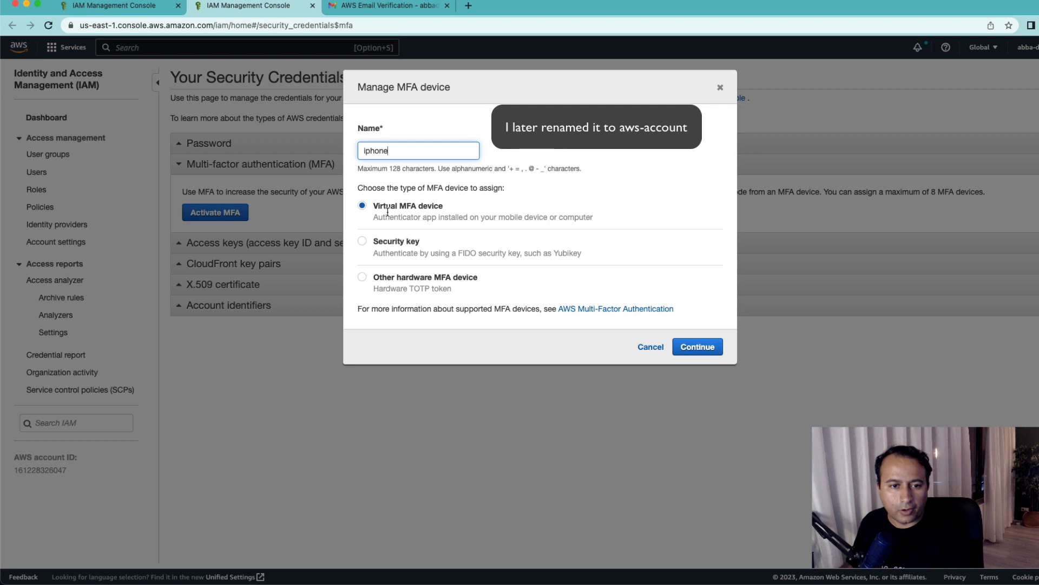
# - Highlight the Authenticator app description of the Virtual MFA device option
pyautogui.moveTo(381, 218)
pyautogui.mouseDown()
pyautogui.moveTo(437, 219)
pyautogui.moveTo(372, 219)
pyautogui.mouseUp()
pyautogui.click(436, 218)
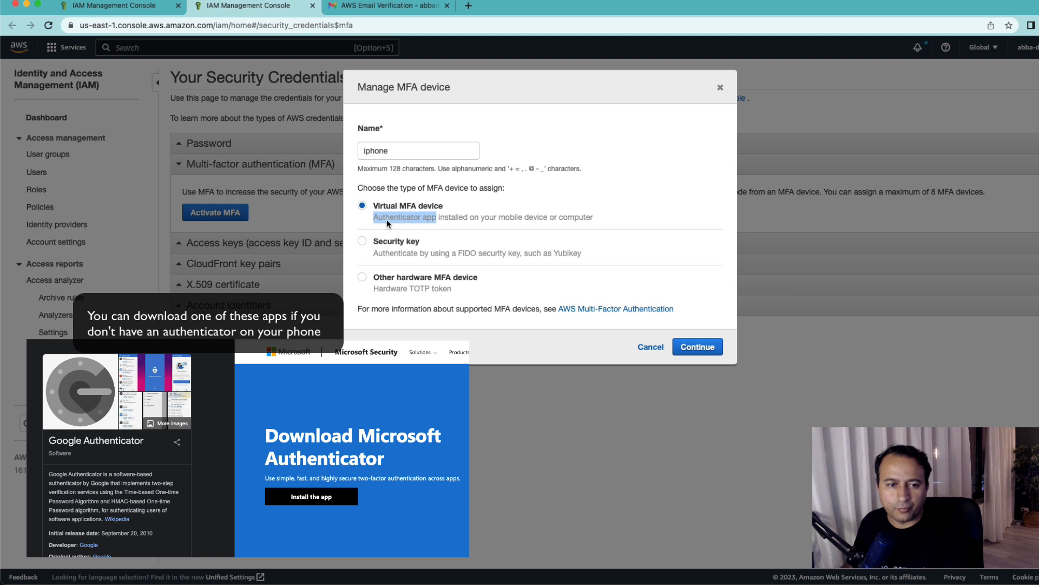
pyautogui.moveTo(373, 216); pyautogui.dragTo(439, 216)
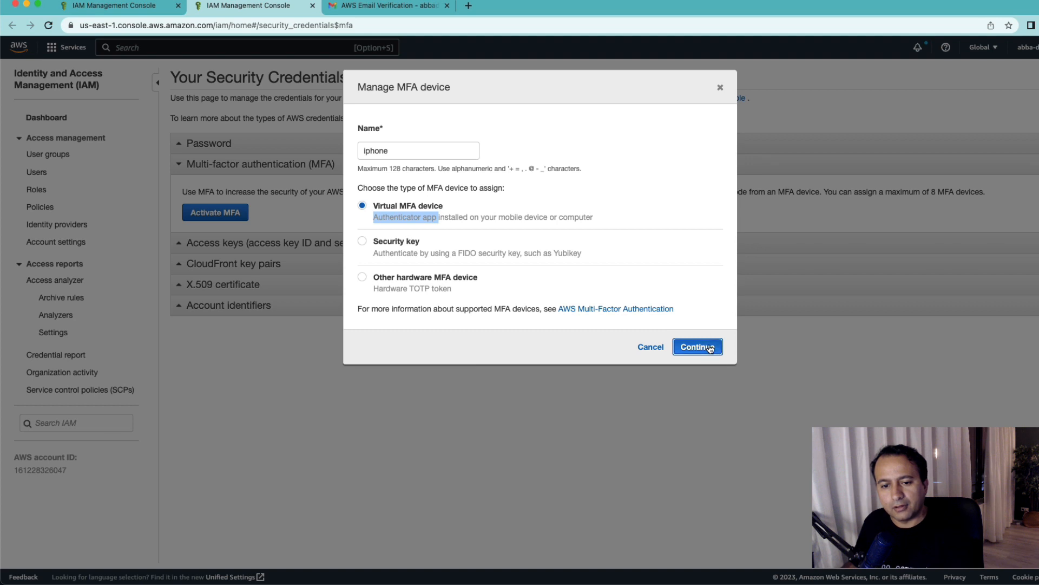
# - Enter two consecutive authenticator codes into the MFA code 1 and MFA code 2 fields
pyautogui.click(703, 346)
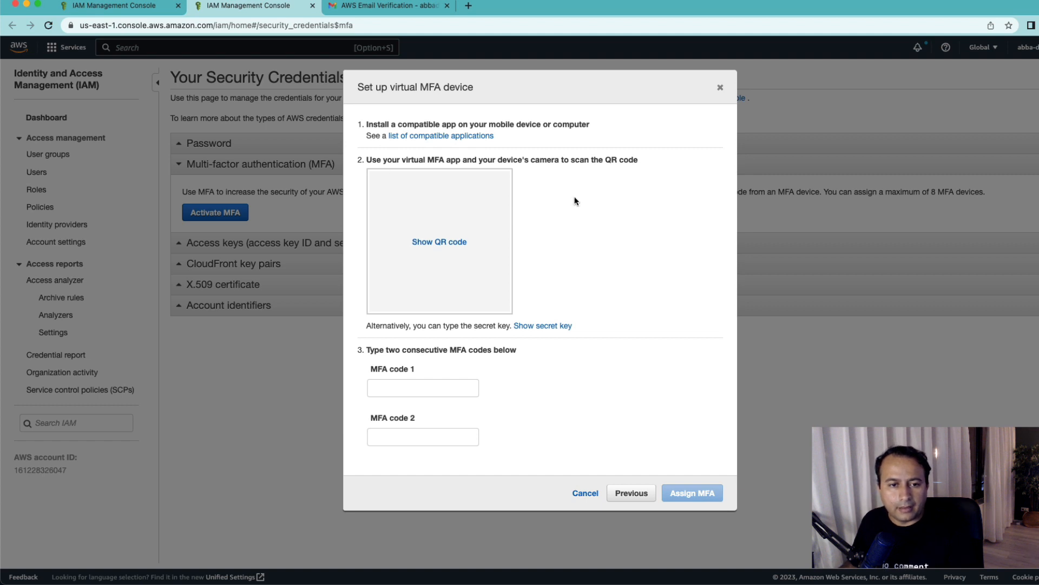
pyautogui.click(427, 392)
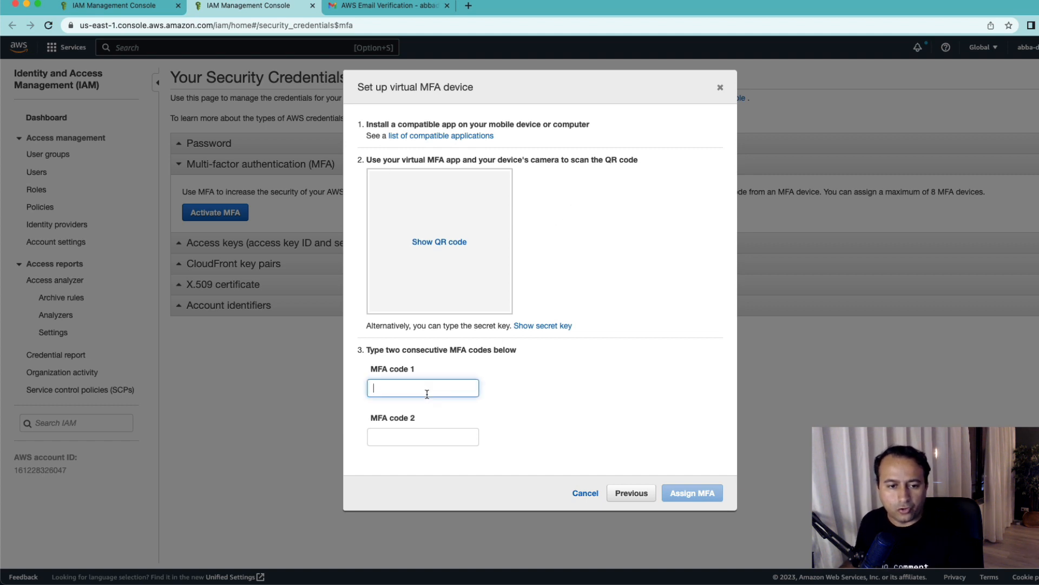
pyautogui.click(405, 437)
pyautogui.click(413, 387)
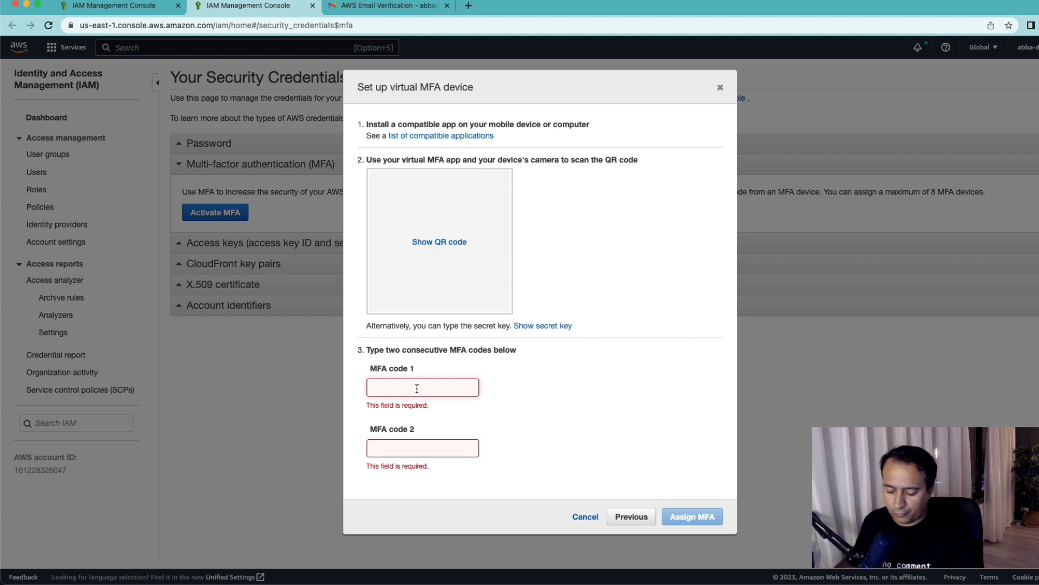
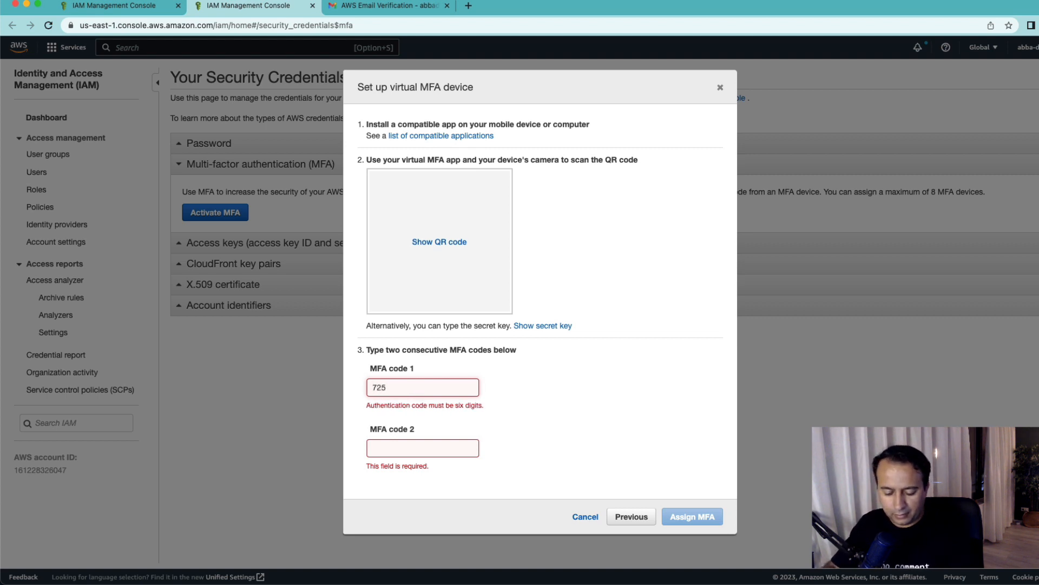
pyautogui.click(424, 433)
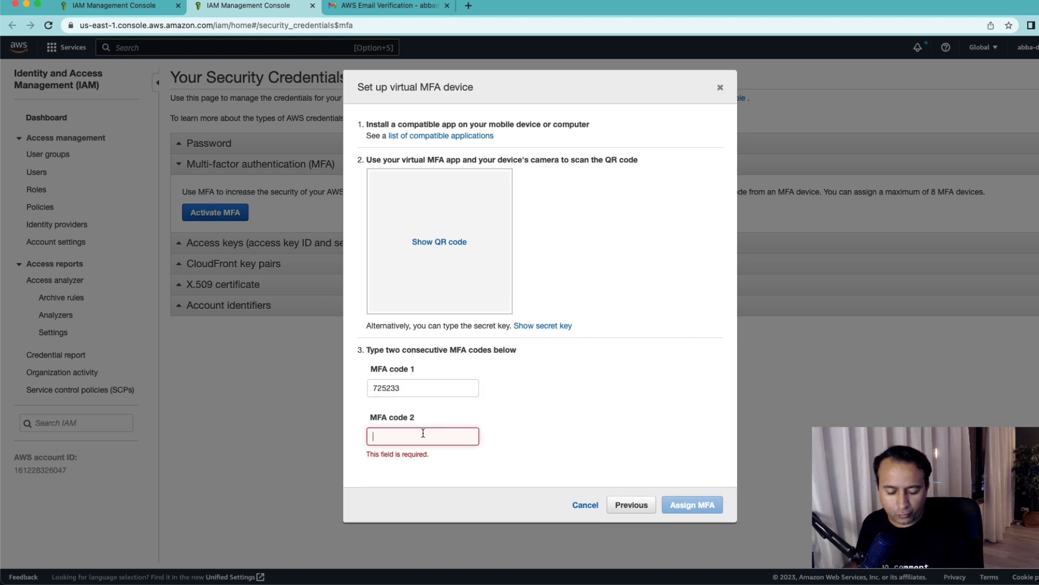
pyautogui.write('******')
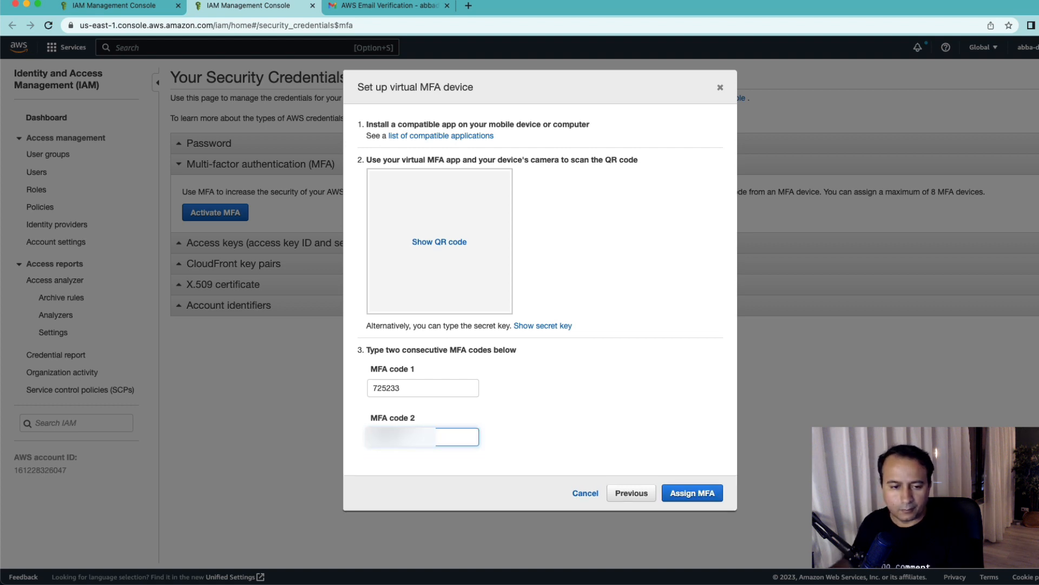
# - Assign the virtual MFA device to the root user and close the confirmation
pyautogui.click(698, 491)
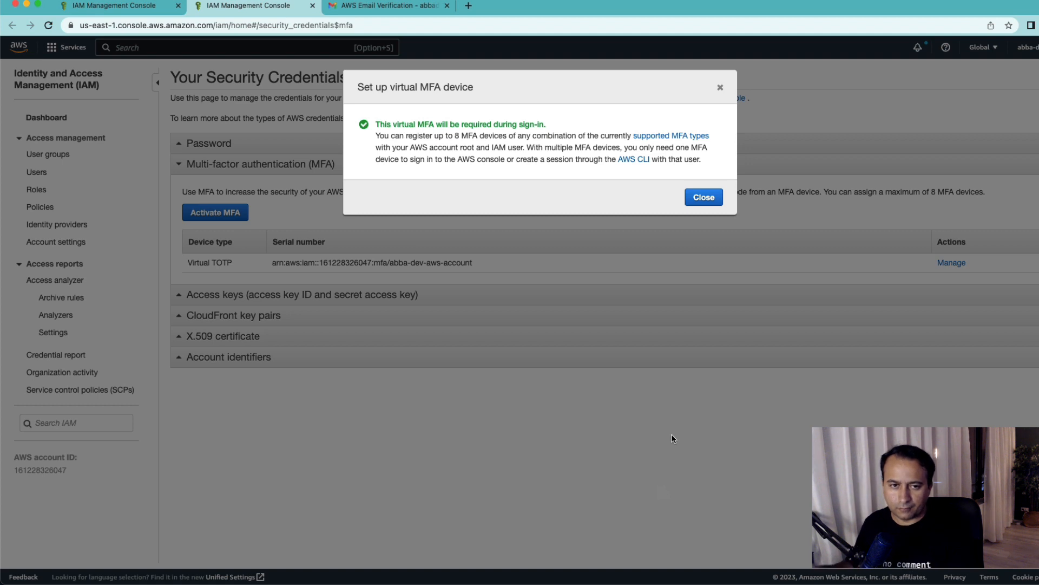
pyautogui.click(698, 200)
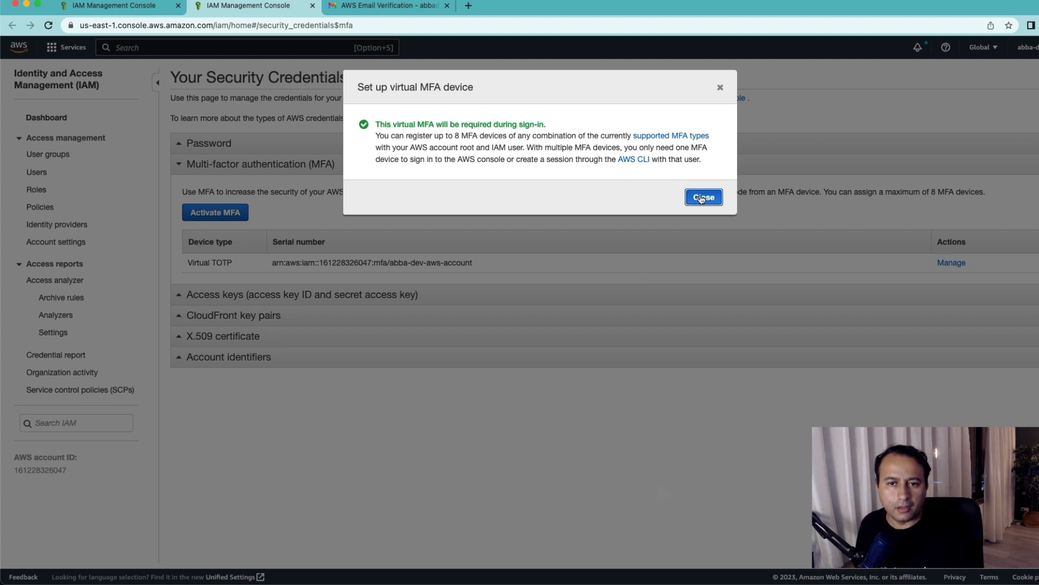
pyautogui.click(702, 199)
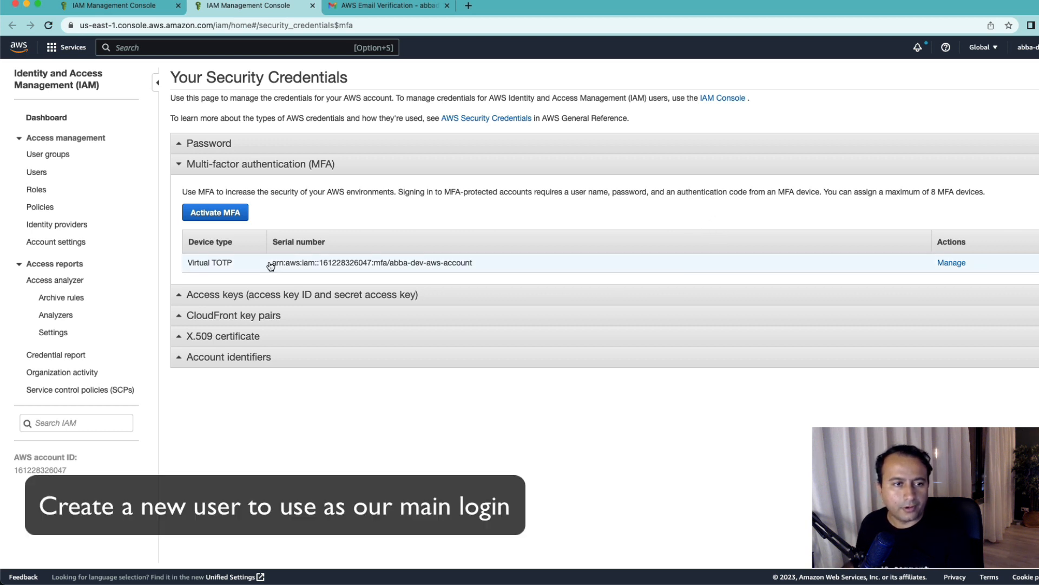
# - Add a new IAM user by name with access-key and console-password access, then reach permissions
pyautogui.click(40, 177)
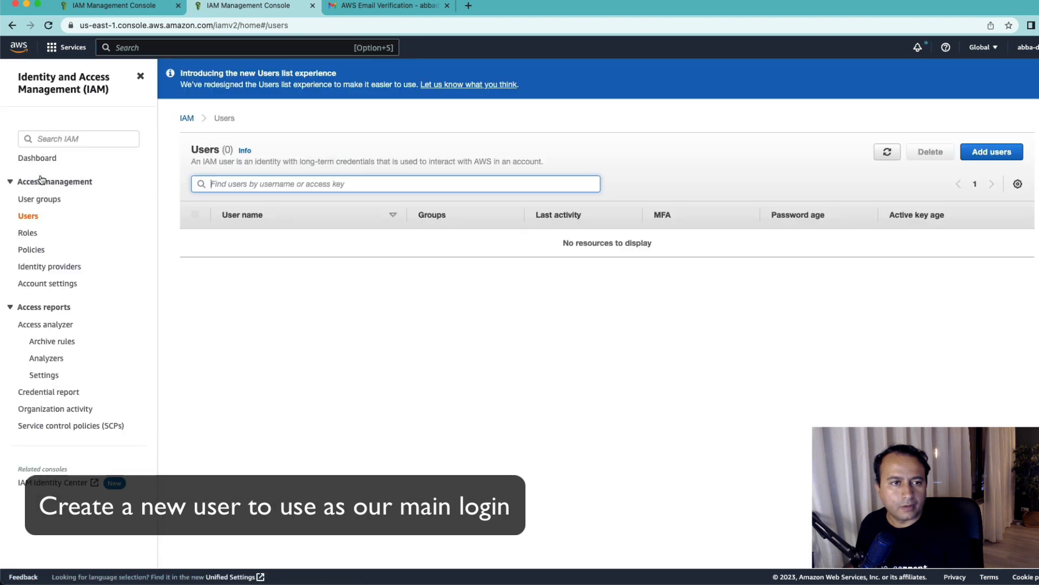
pyautogui.click(996, 155)
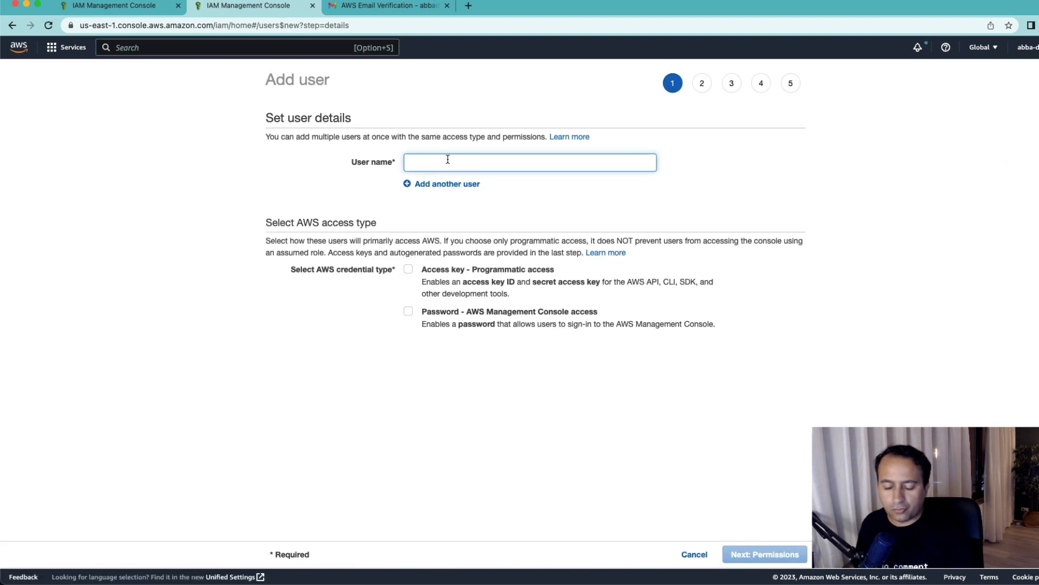
pyautogui.write('abdullah')
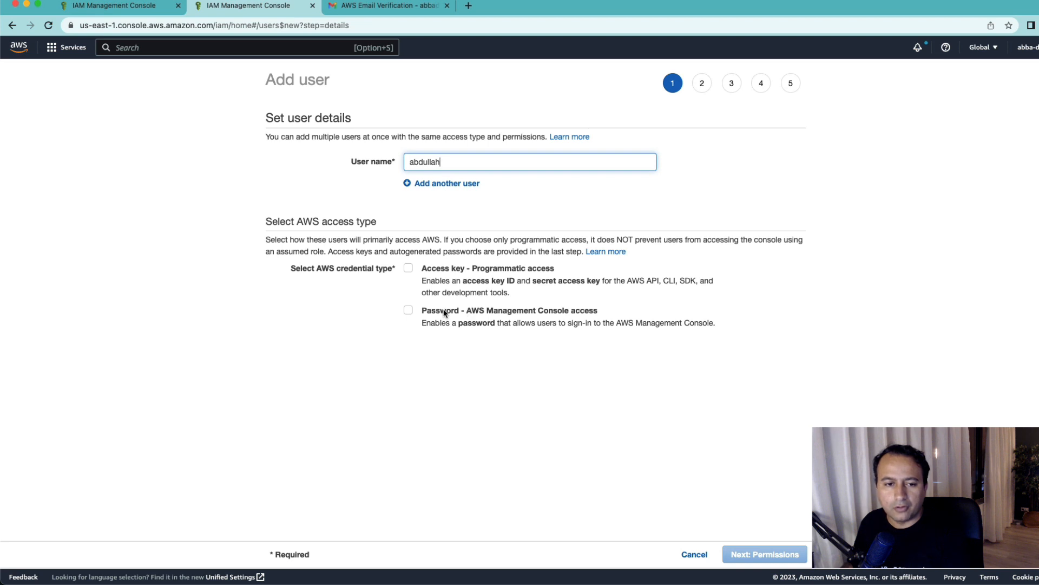
pyautogui.click(408, 268)
pyautogui.click(408, 311)
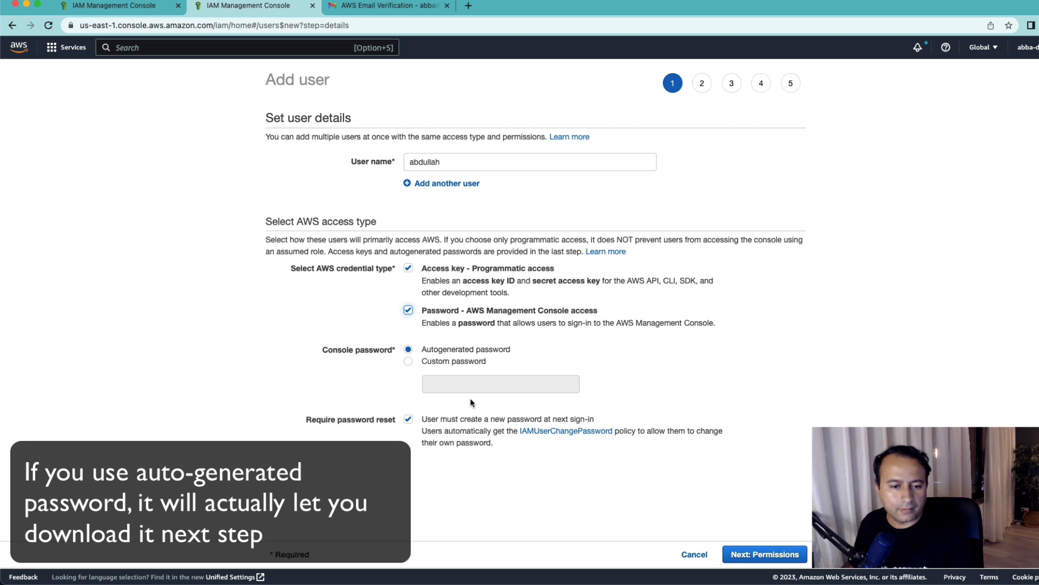
pyautogui.scroll(-1, 472, 402)
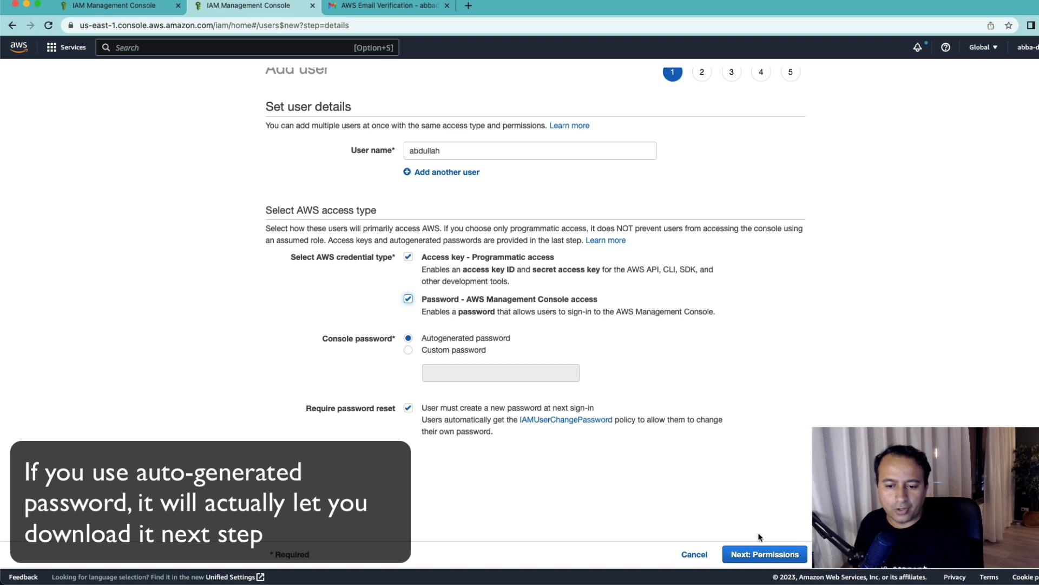
pyautogui.click(766, 553)
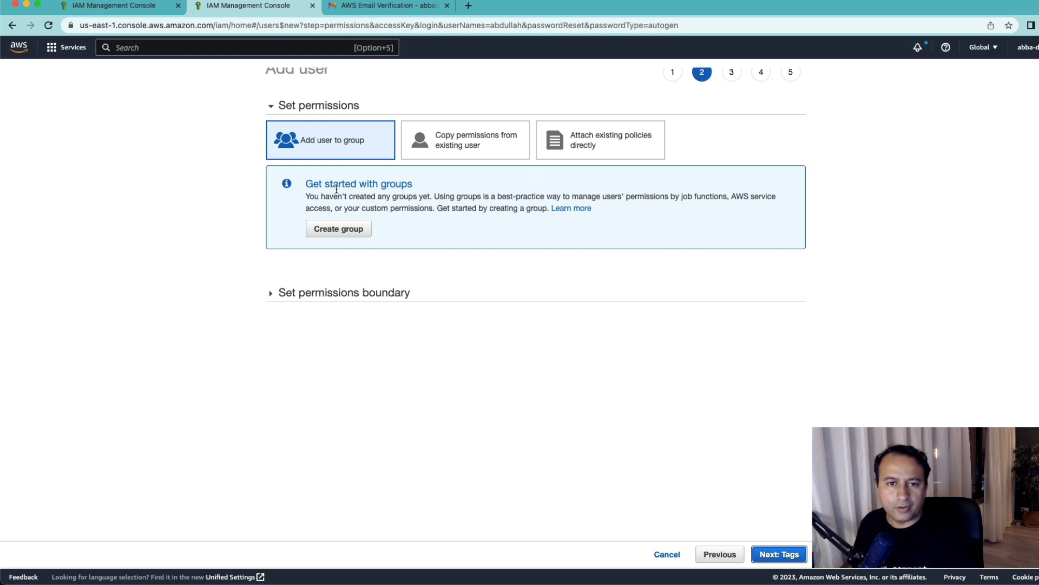
# - Create an 'admins' group with the AdministratorAccess policy for the new user, then continue
pyautogui.scroll(1, 342, 224)
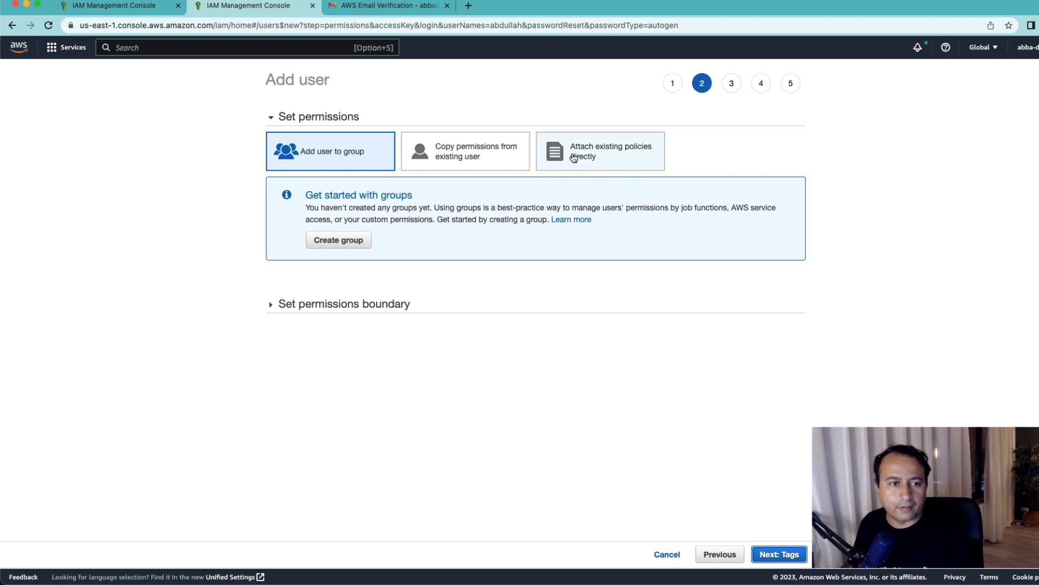
pyautogui.click(335, 240)
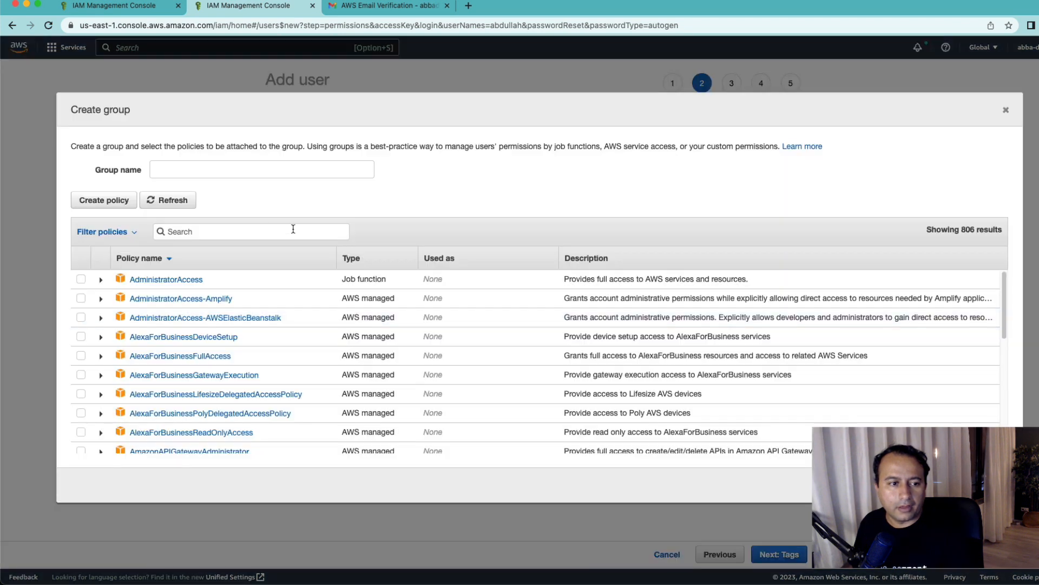
pyautogui.click(81, 280)
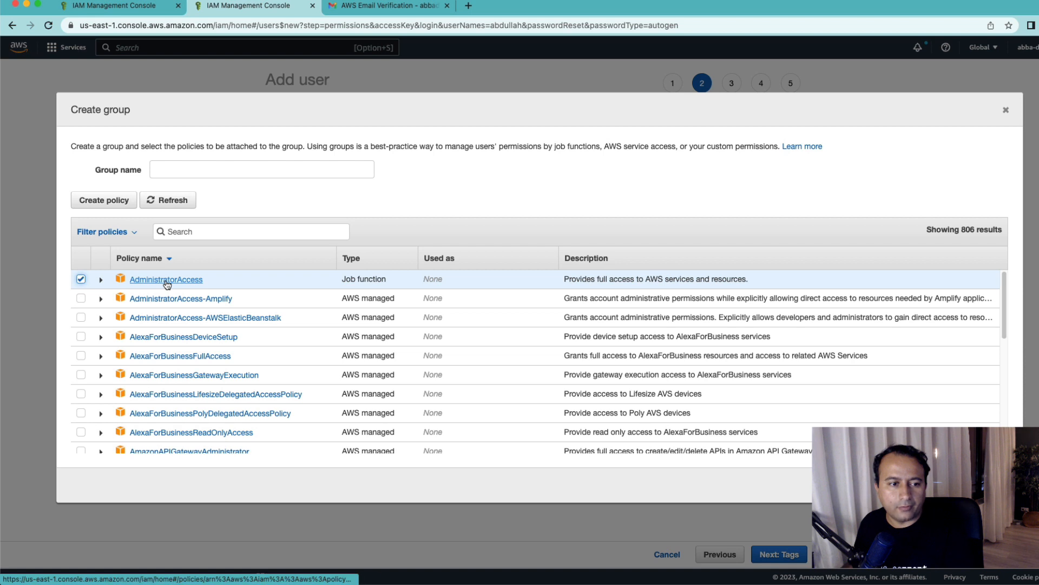
pyautogui.click(235, 168)
pyautogui.write('ad')
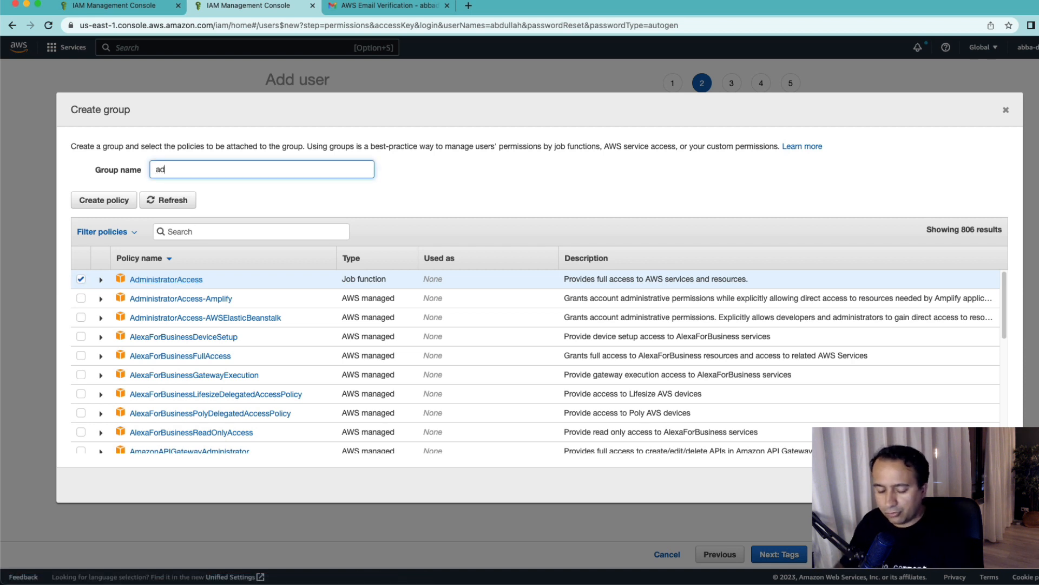
pyautogui.write('mins')
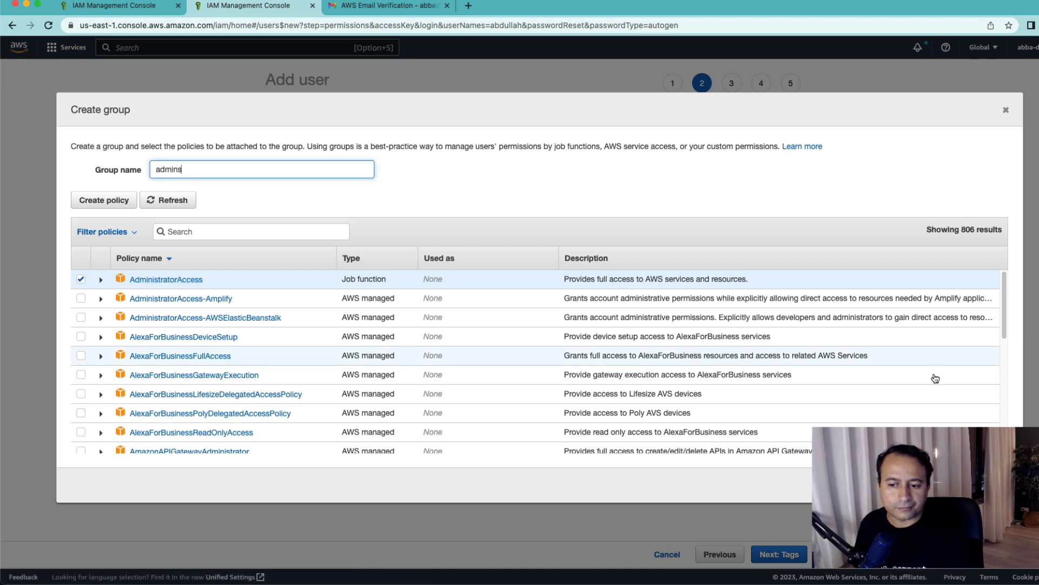
pyautogui.click(975, 485)
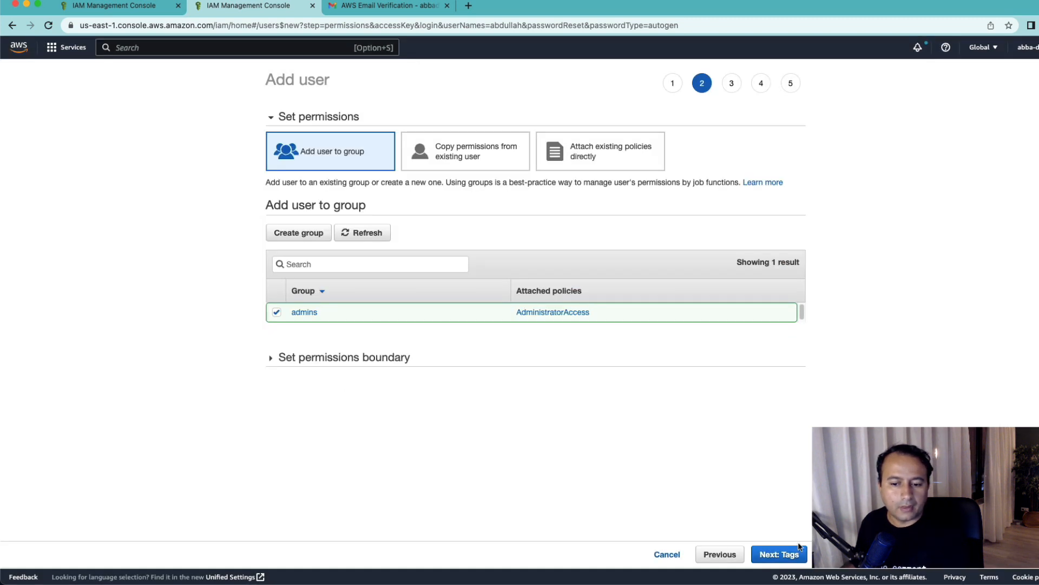
pyautogui.click(800, 551)
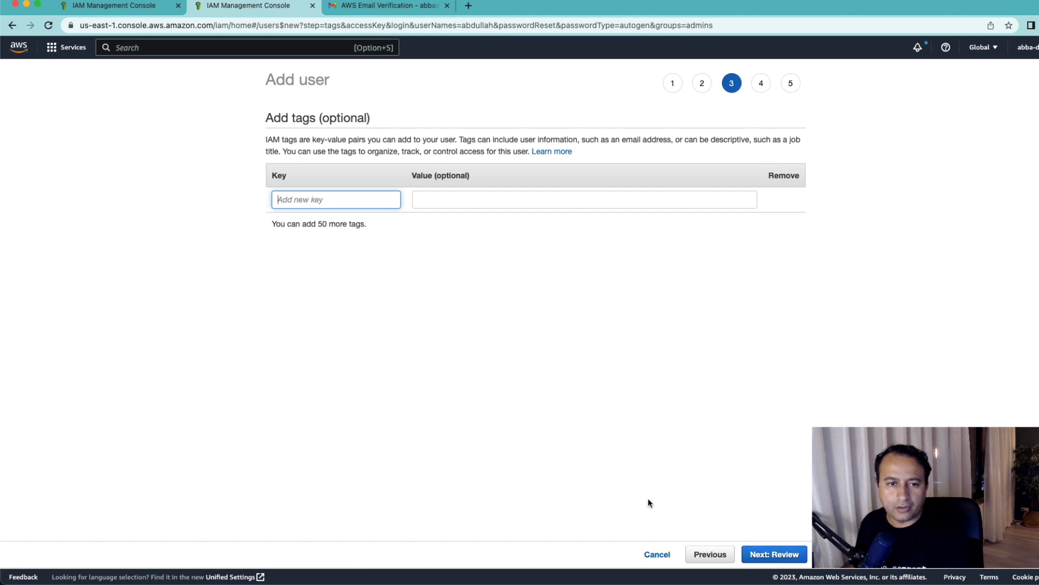
# - Skip tags, review the summary and create the IAM user
pyautogui.click(773, 555)
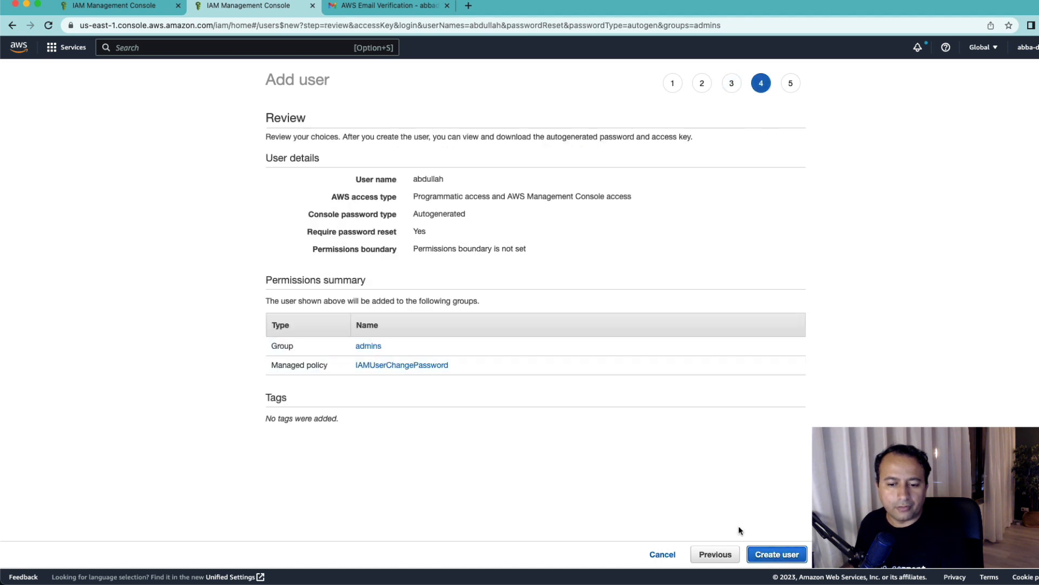
pyautogui.click(776, 556)
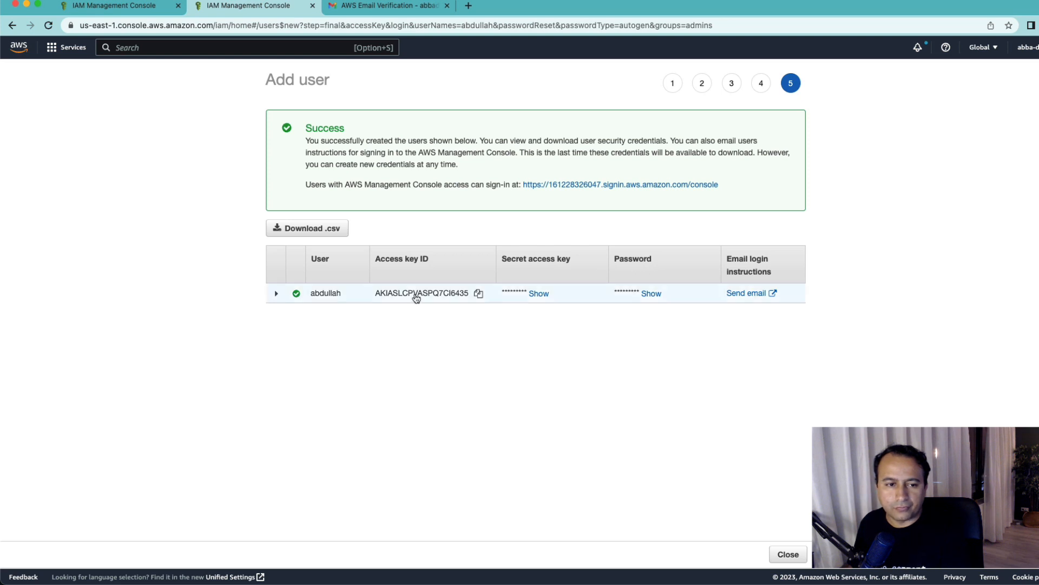
# - Download the new user's credentials CSV and set aside the sign-in email draft
pyautogui.click(303, 230)
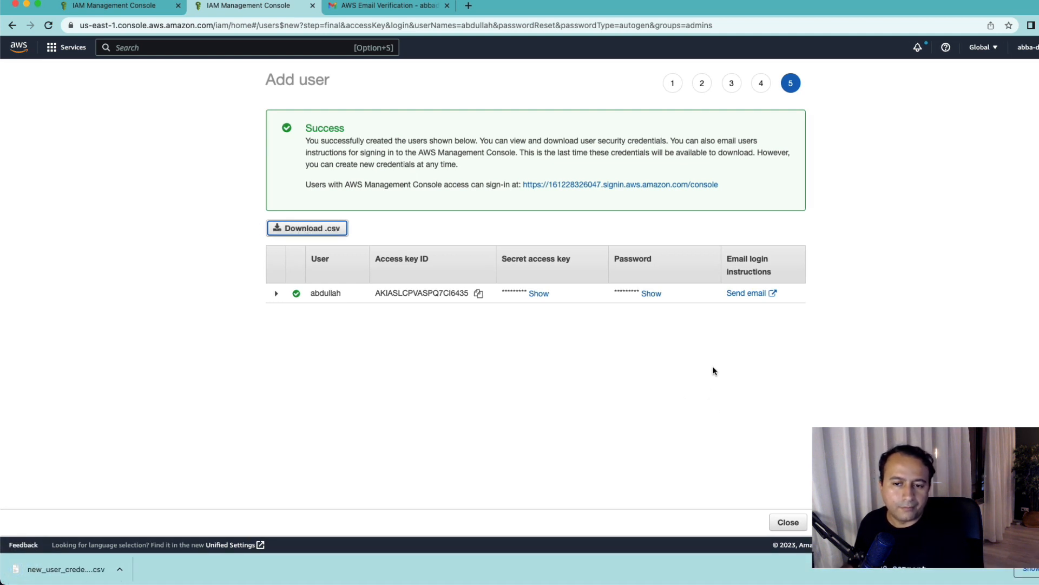
pyautogui.click(749, 294)
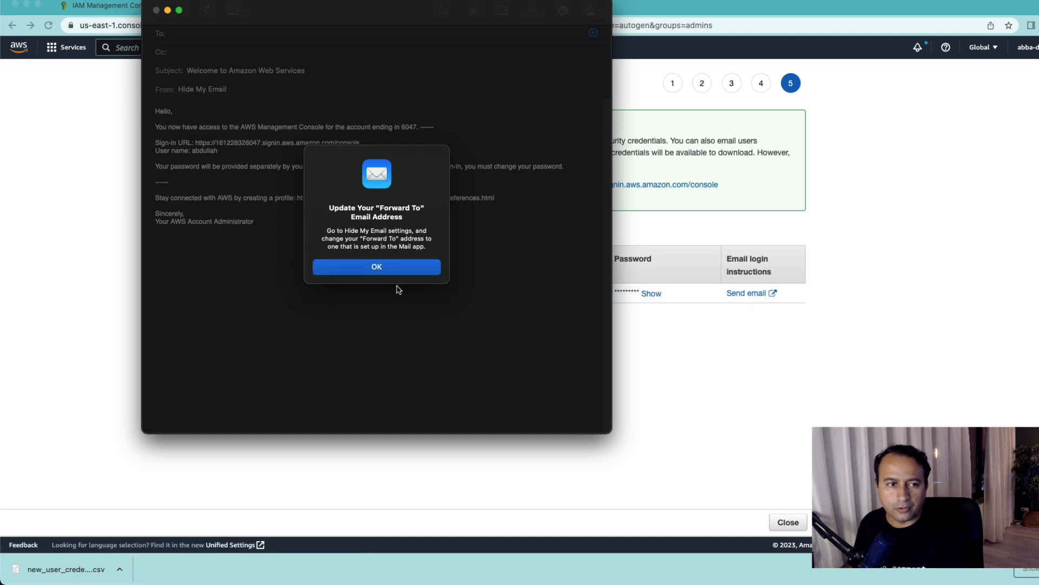
pyautogui.click(369, 266)
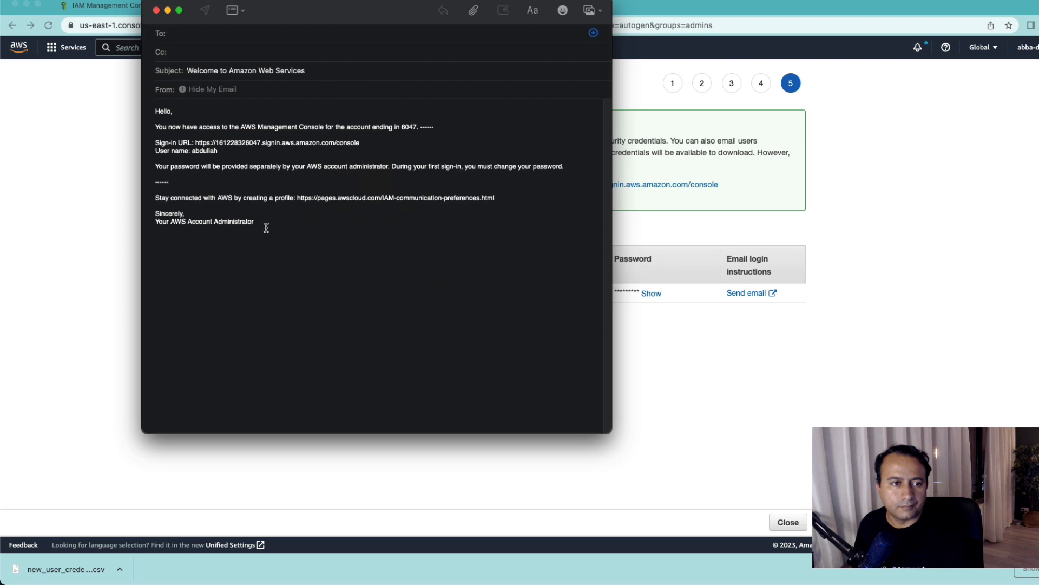
pyautogui.moveTo(324, 9); pyautogui.dragTo(1038, 22)
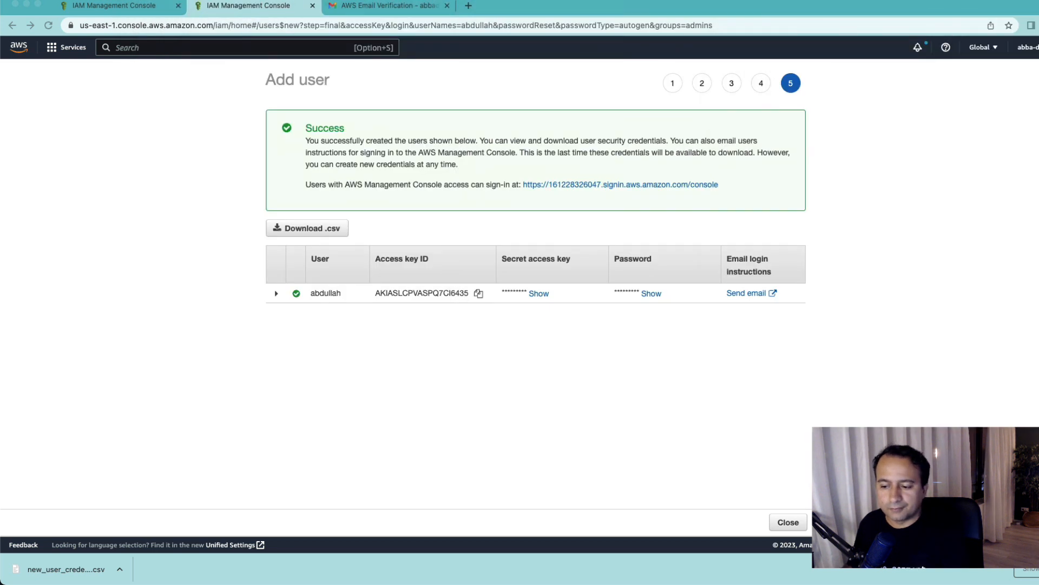
pyautogui.click(495, 214)
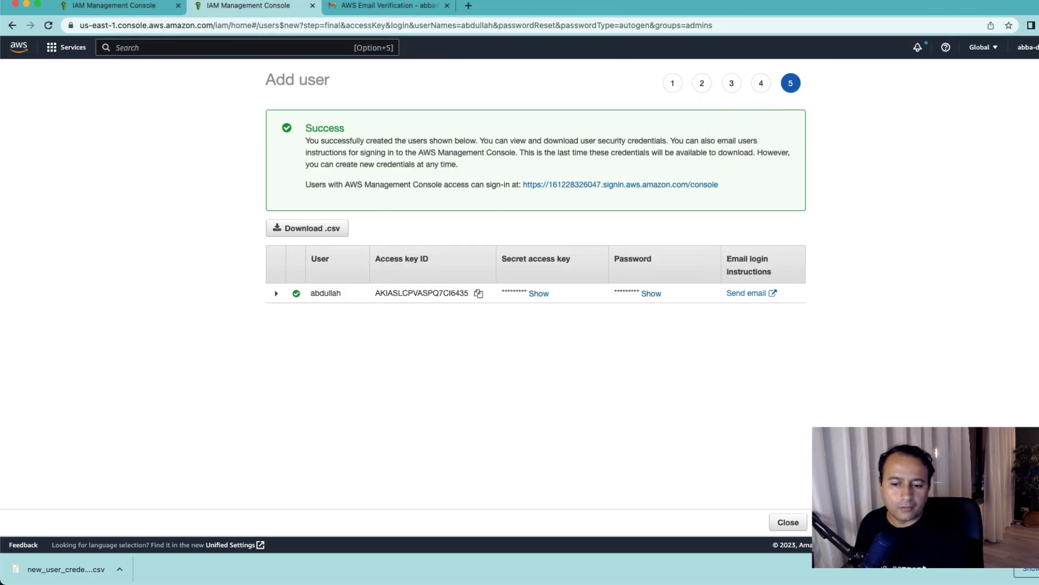
# - Dismiss the browser download bar and close the add-user wizard
pyautogui.click(797, 524)
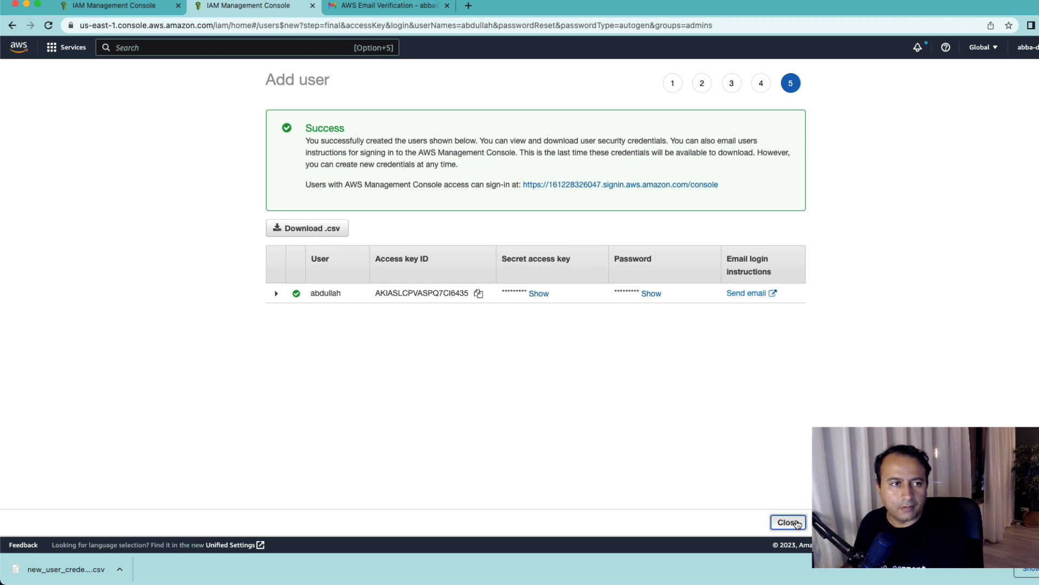
pyautogui.click(1038, 568)
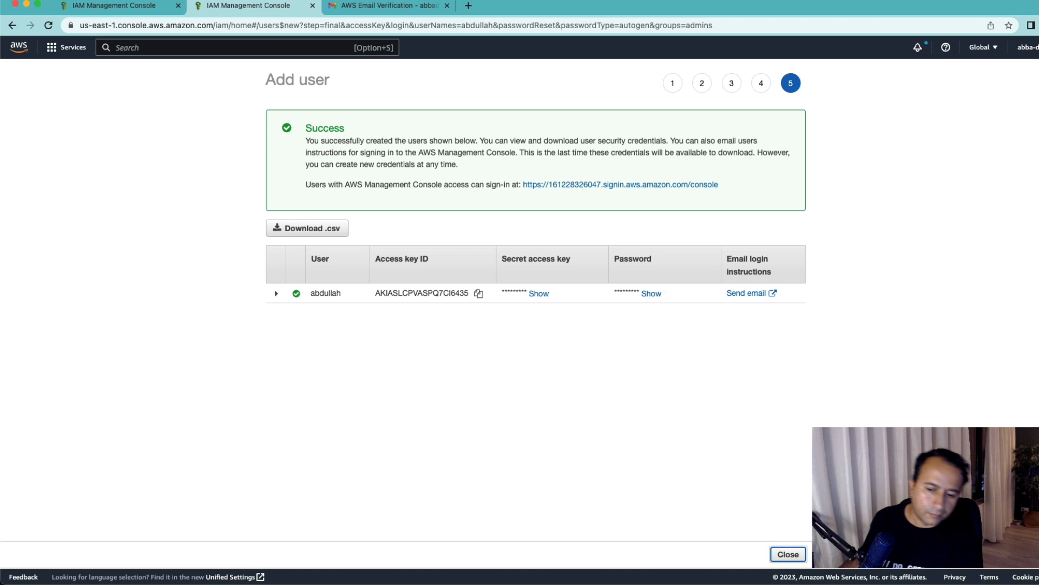
pyautogui.click(800, 555)
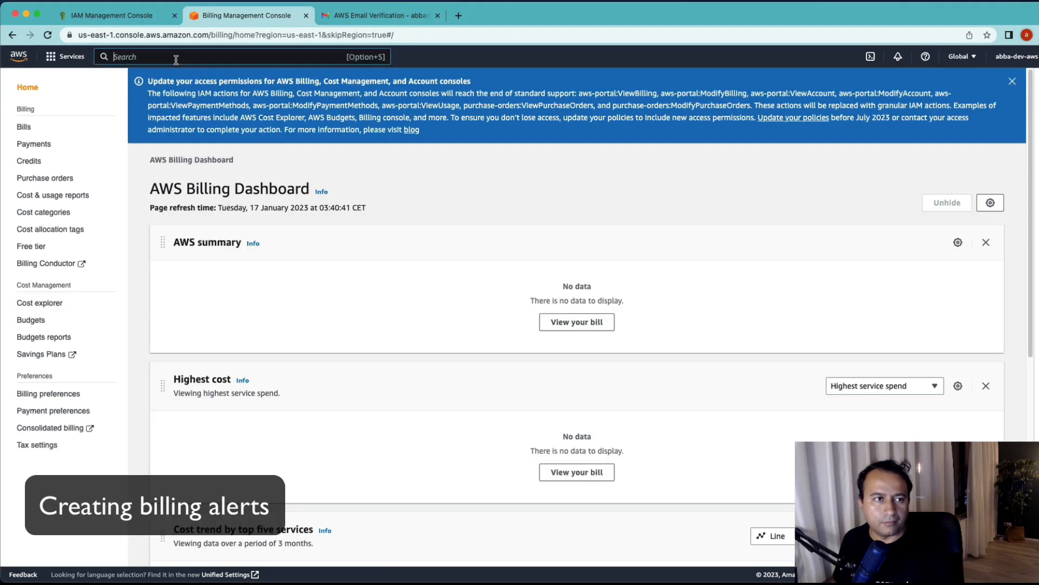
# - Go to the Billing Dashboard through the account menu
pyautogui.click(1023, 61)
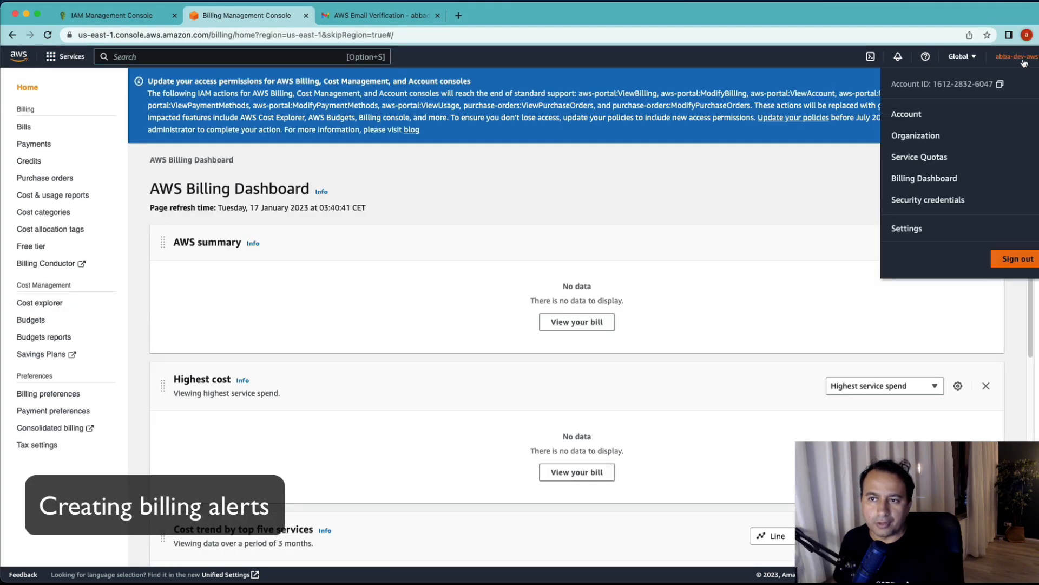
pyautogui.click(909, 180)
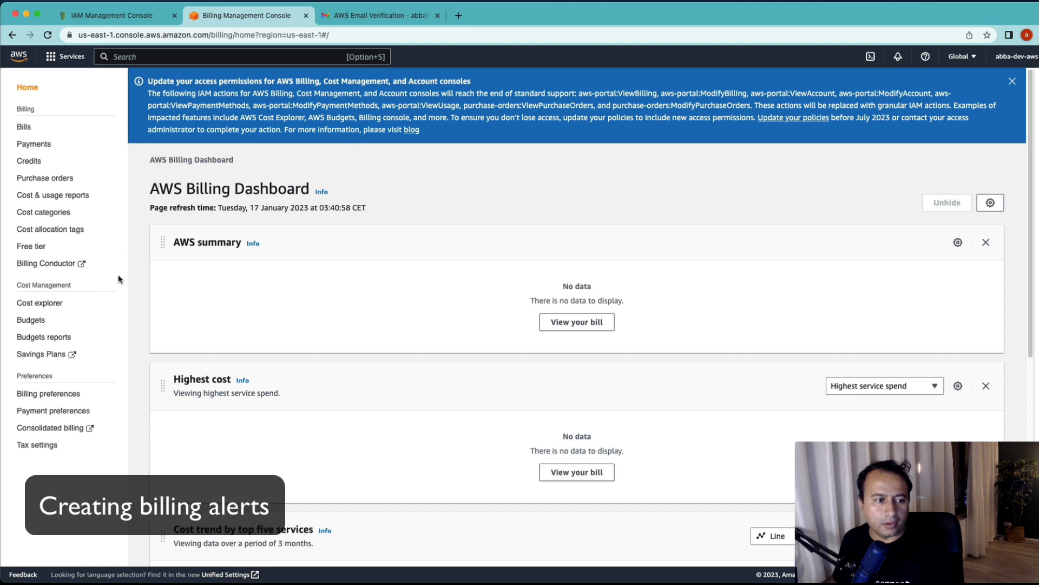
# - Enable PDF invoices by email and Free Tier usage alerts to an email address, then save preferences
pyautogui.click(52, 399)
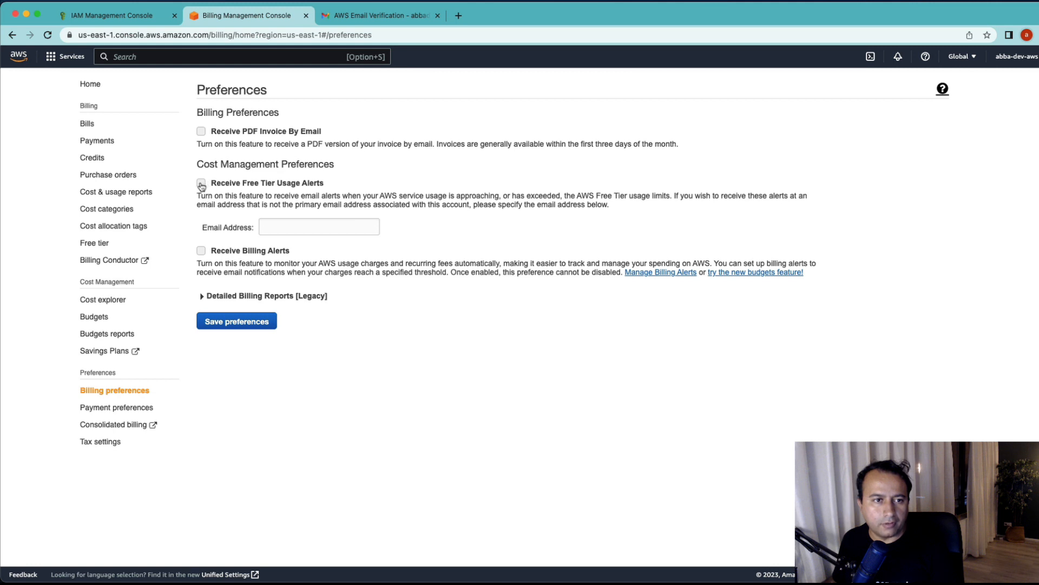
pyautogui.click(201, 132)
pyautogui.click(201, 183)
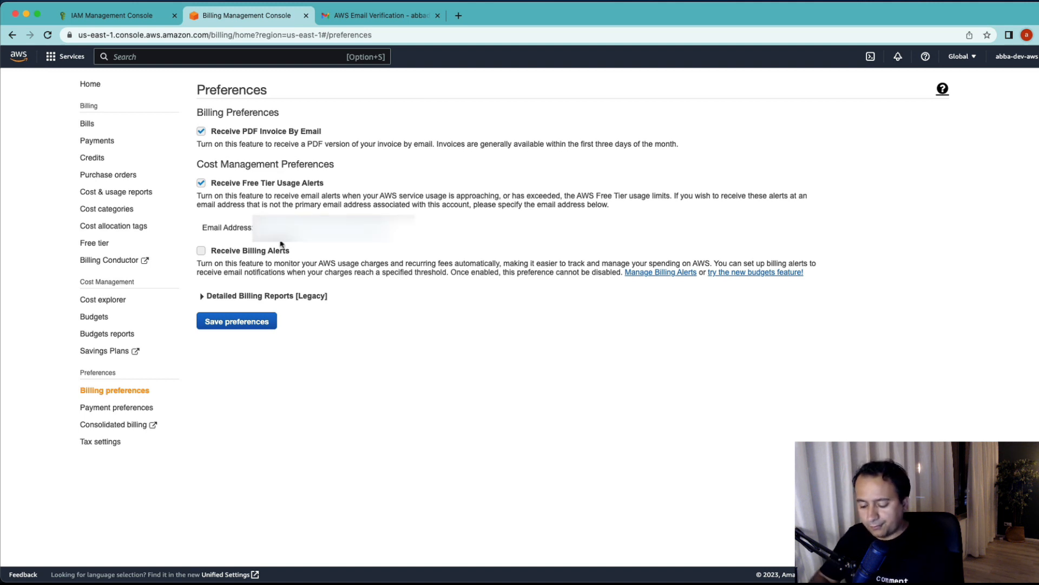
pyautogui.write('abba')
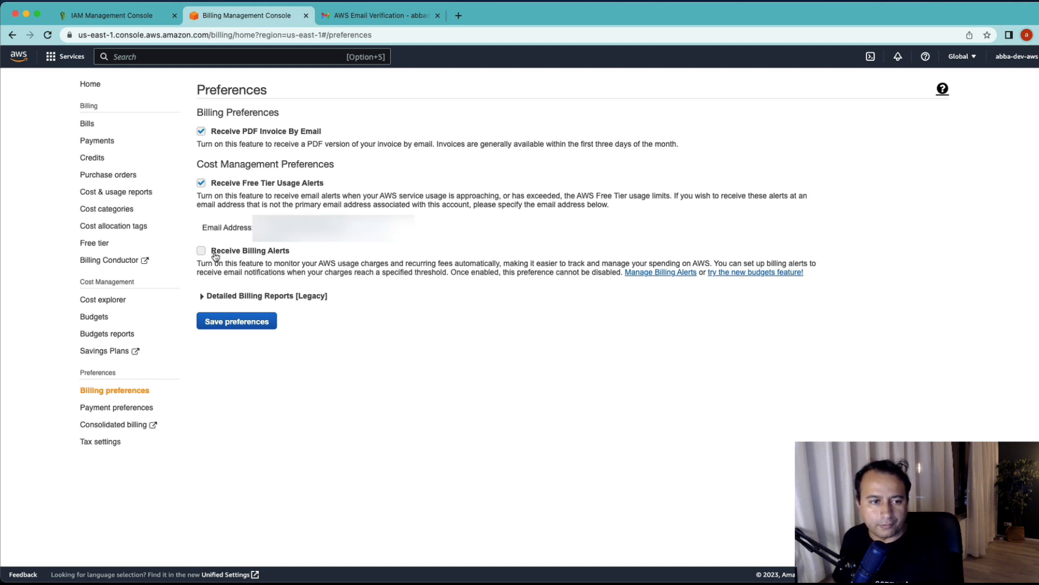
pyautogui.click(227, 322)
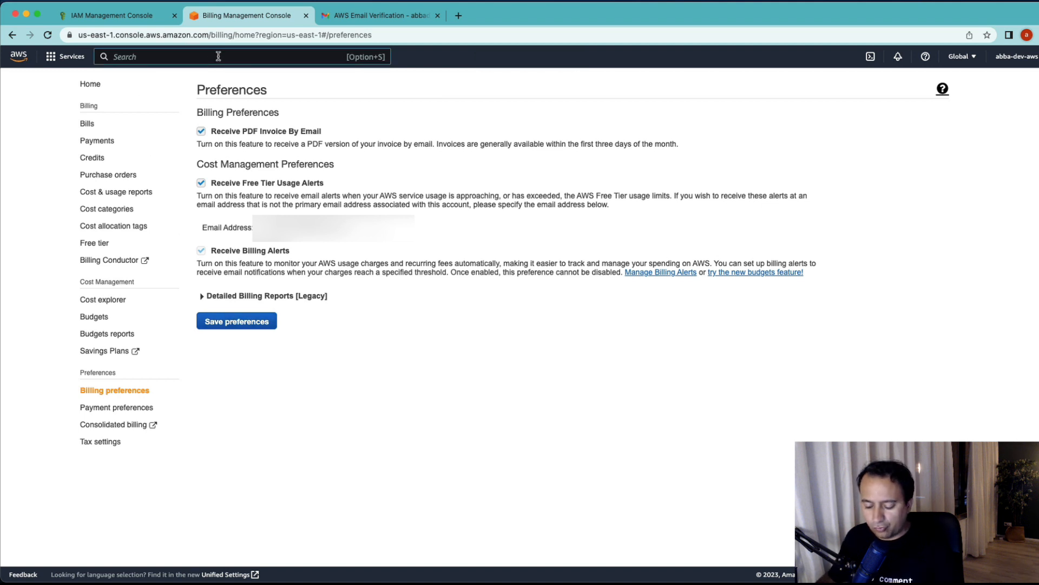
# - Search 'cloudwa' to open CloudWatch, keep N. Virginia region, and go to Billing alarms
pyautogui.write('cloudwatch')
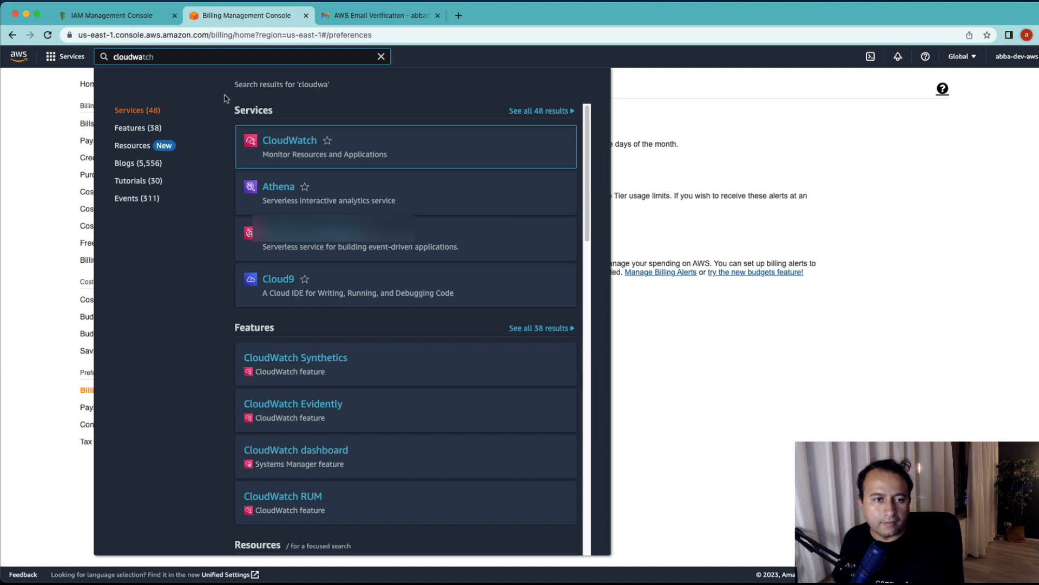
pyautogui.moveTo(275, 148)
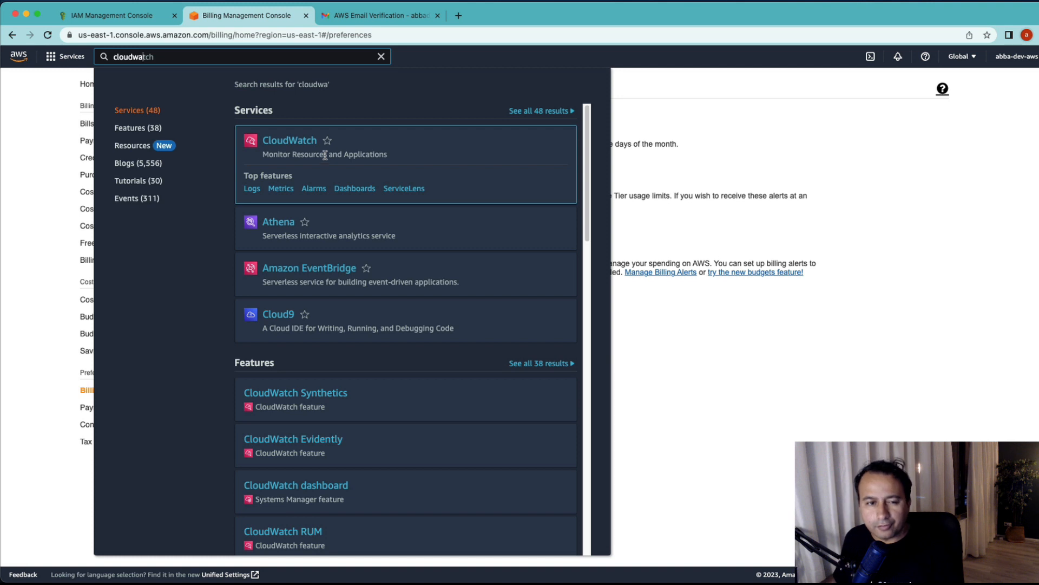
pyautogui.click(293, 143)
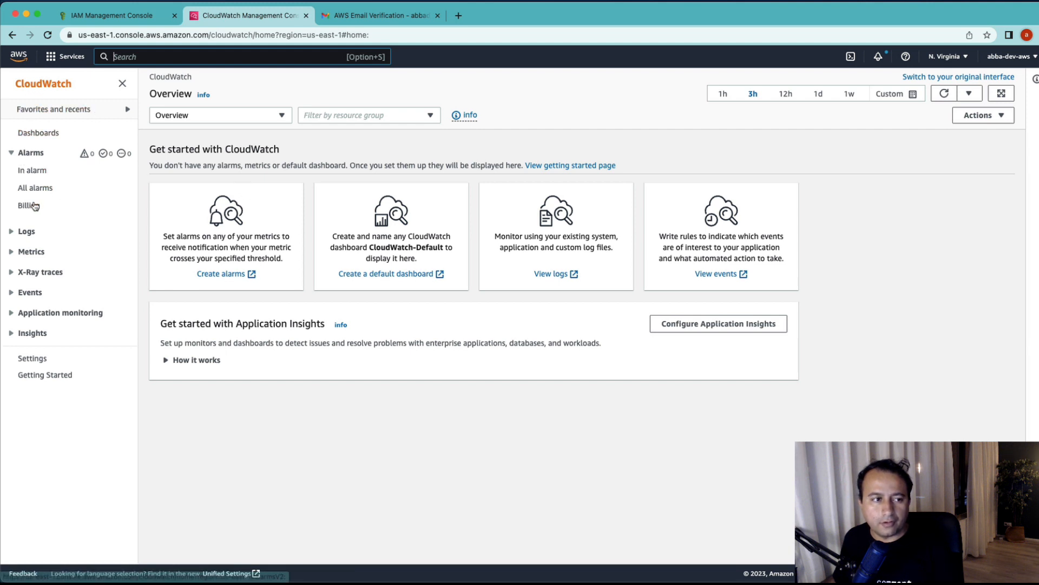
pyautogui.click(946, 63)
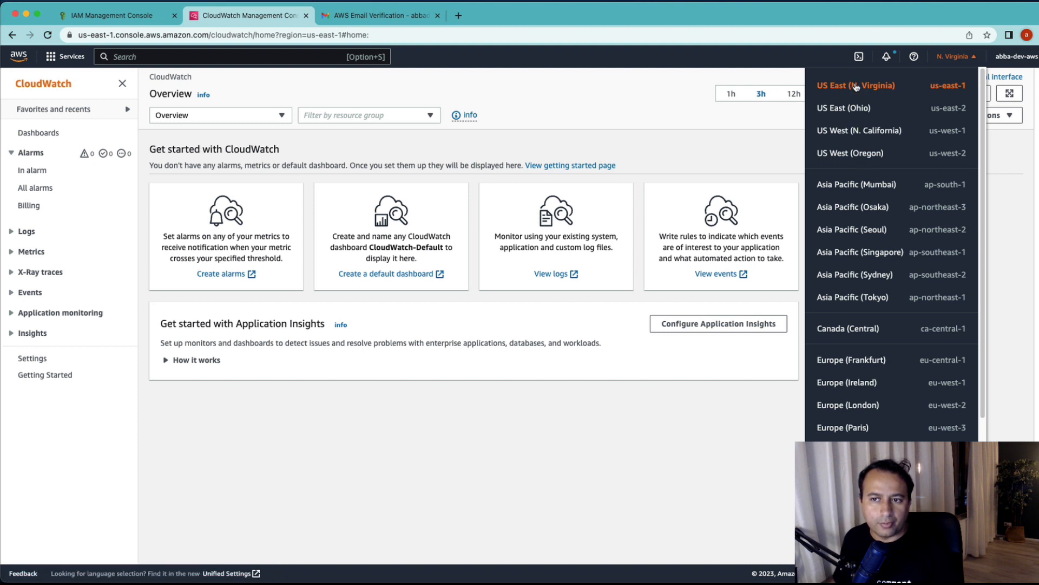
pyautogui.click(545, 99)
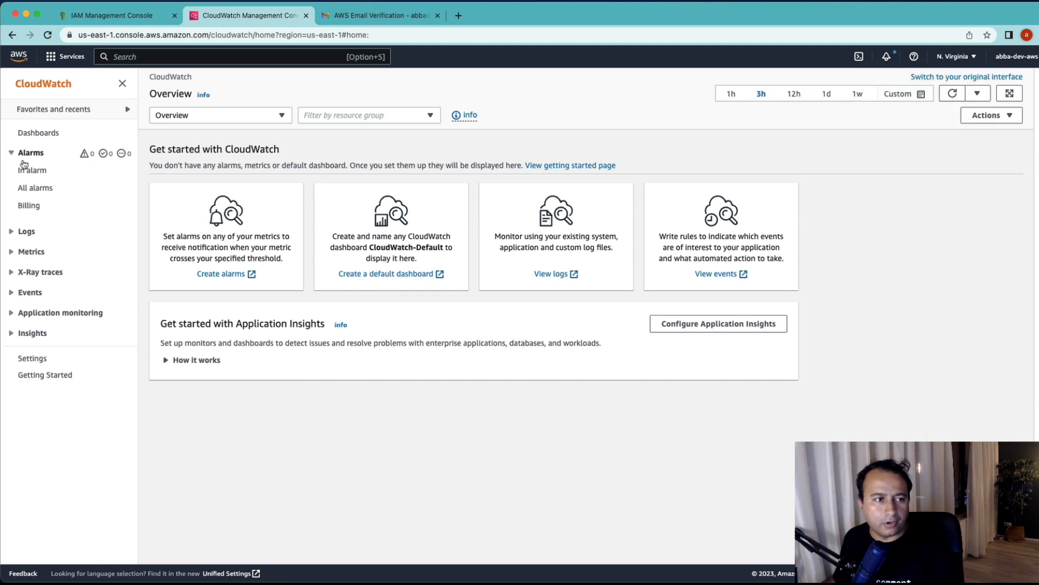
pyautogui.click(30, 209)
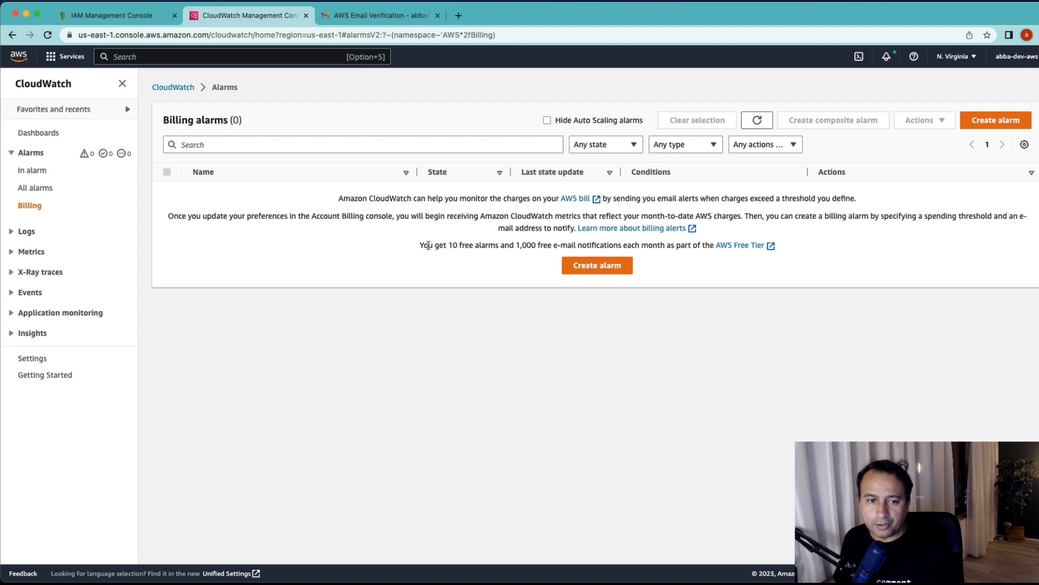
pyautogui.moveTo(422, 245); pyautogui.dragTo(501, 248)
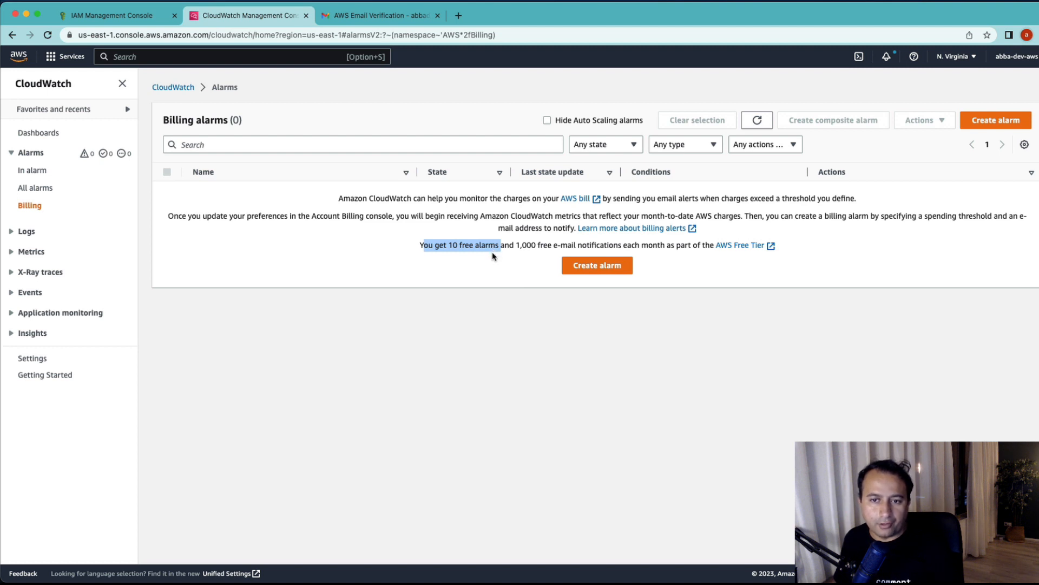
# - Start a new billing alarm and look over its EstimatedCharges metric and condition settings
pyautogui.click(581, 266)
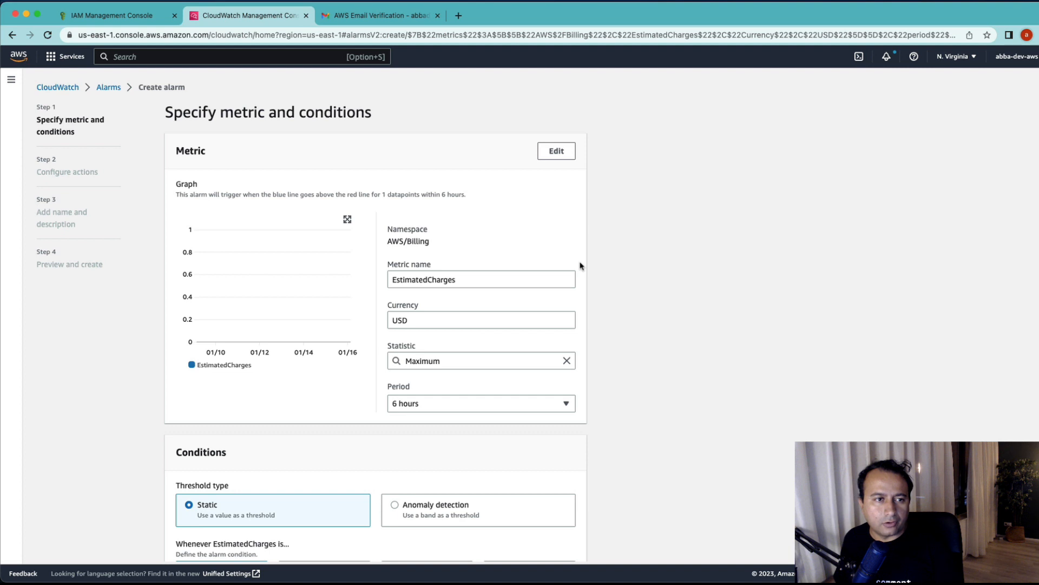
pyautogui.scroll(-1, 580, 266)
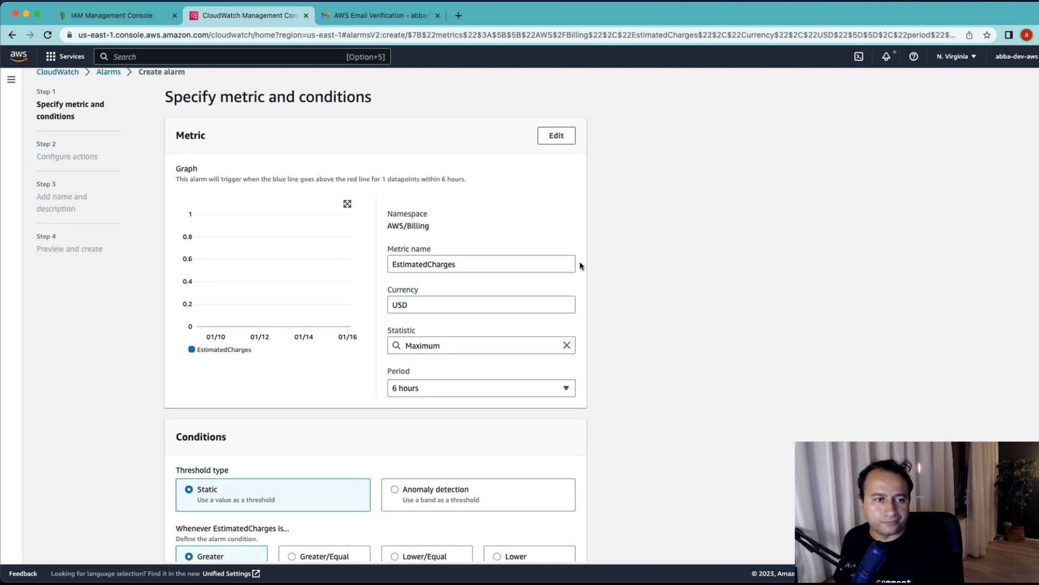
pyautogui.scroll(1, 581, 266)
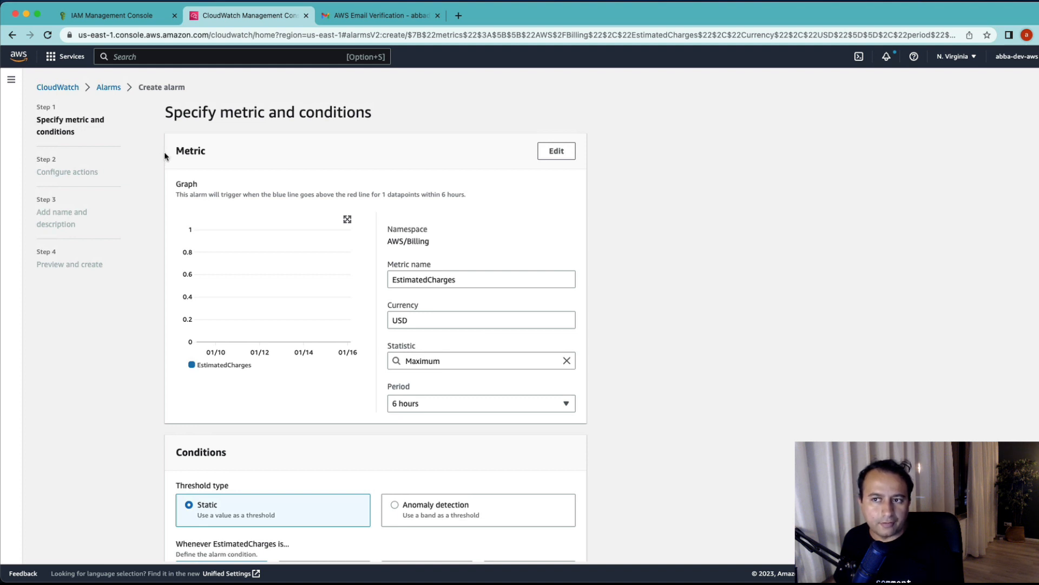
pyautogui.click(1025, 58)
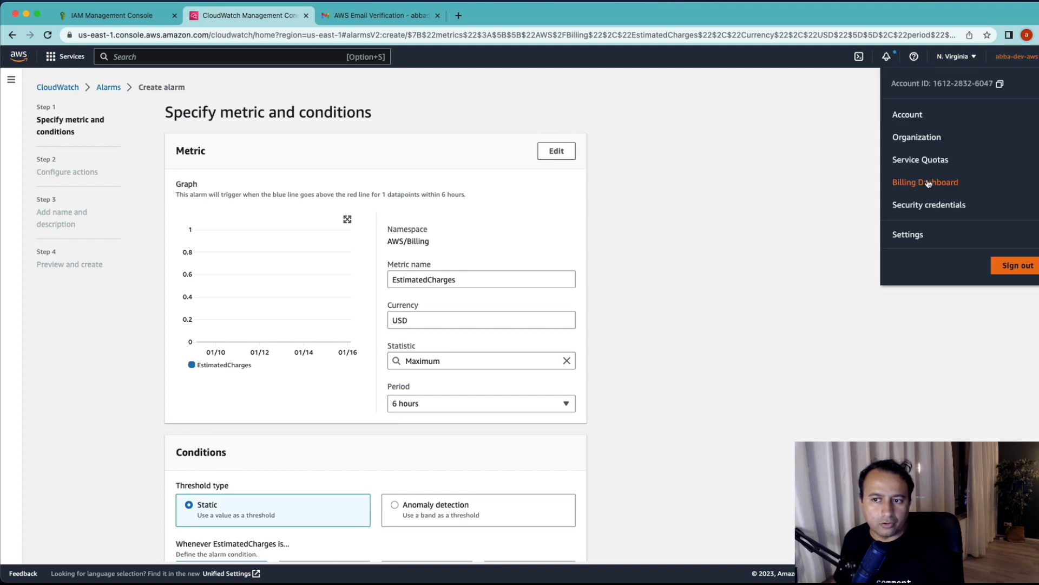
pyautogui.click(594, 147)
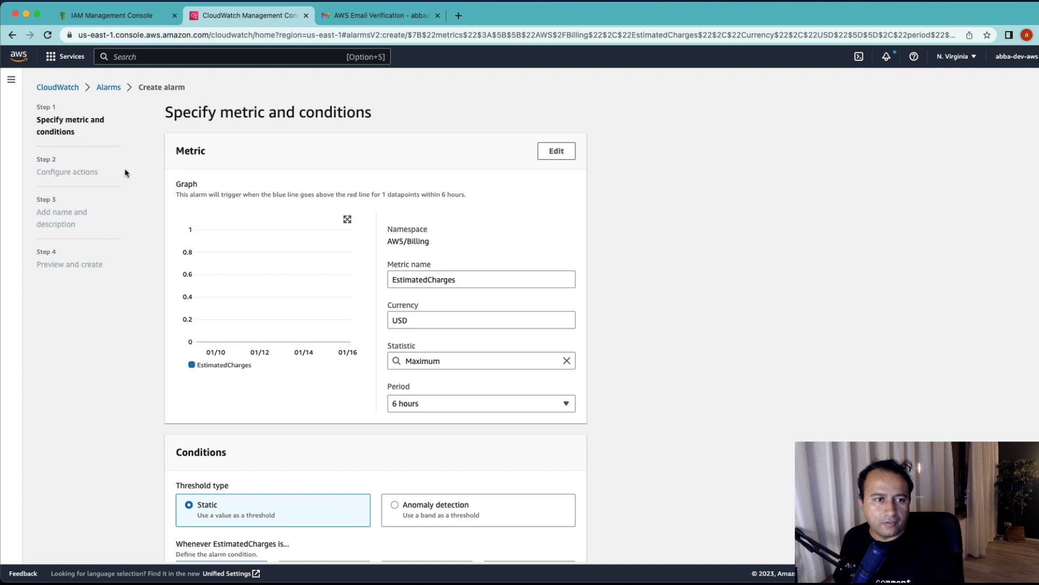
pyautogui.scroll(-2, 144, 182)
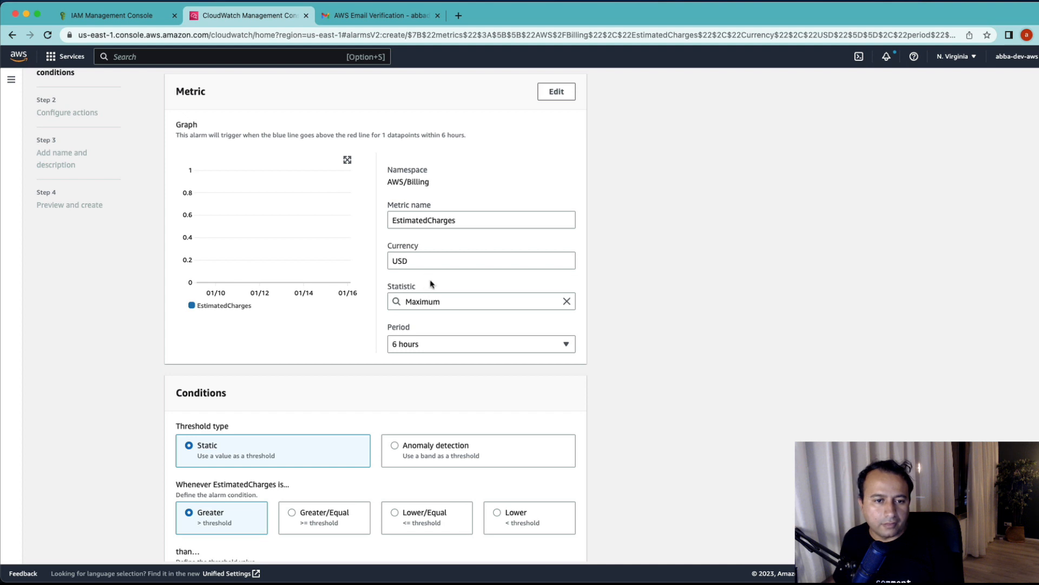
pyautogui.scroll(-1, 431, 283)
pyautogui.click(430, 246)
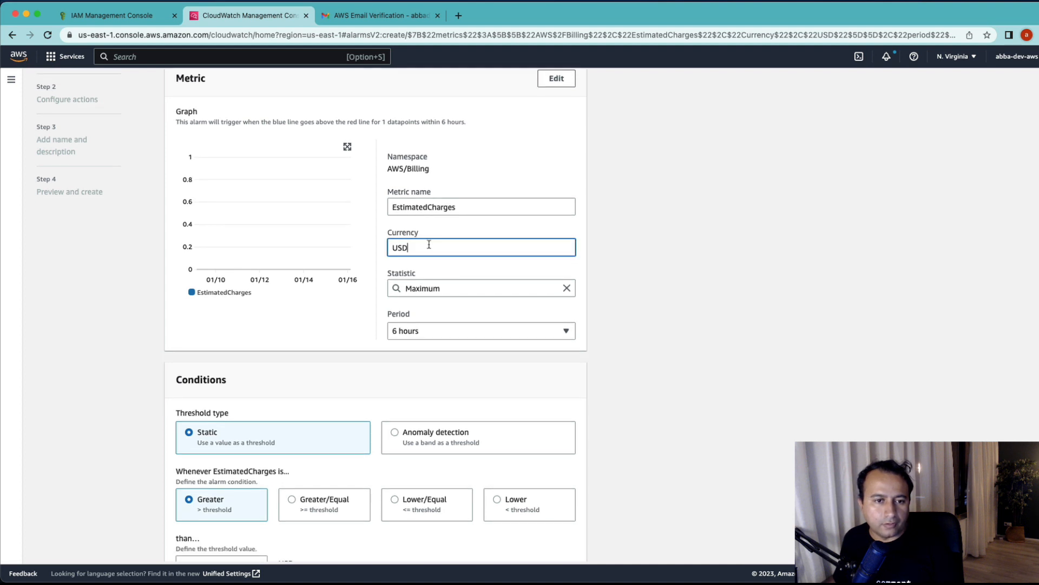
pyautogui.scroll(-3, 432, 310)
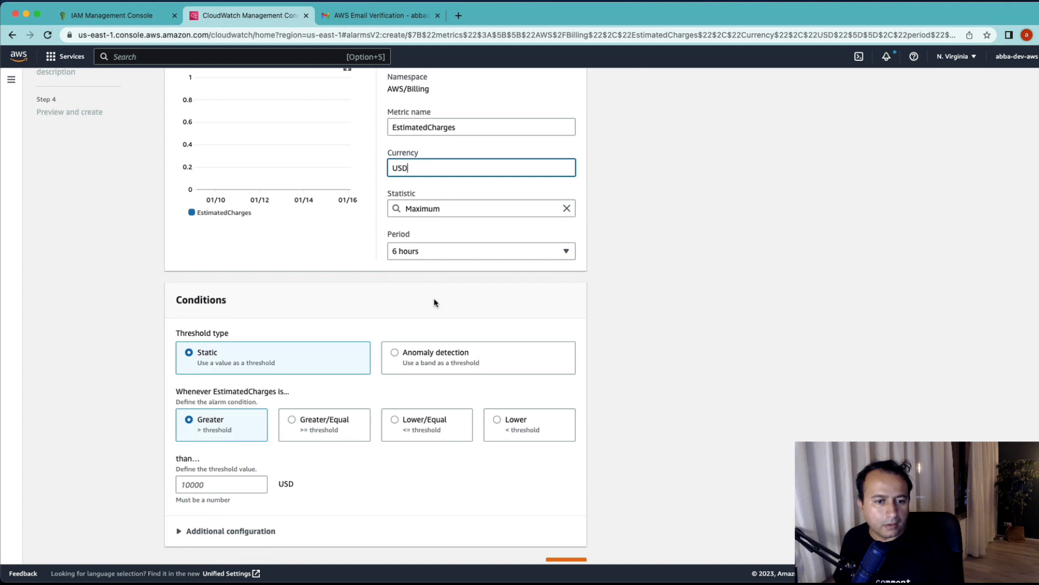
pyautogui.scroll(-1, 434, 299)
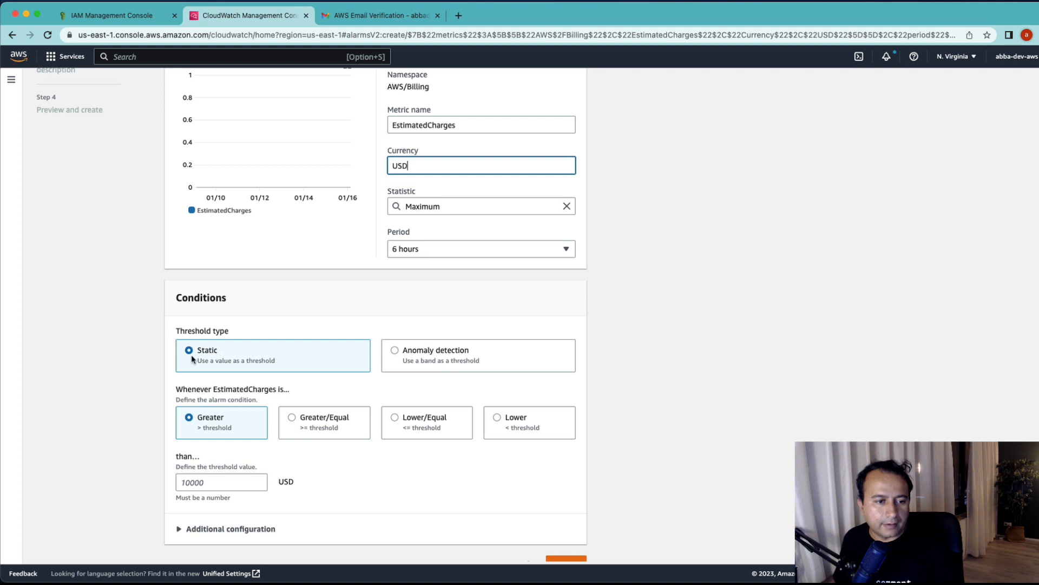
pyautogui.scroll(1, 192, 358)
pyautogui.scroll(2, 192, 358)
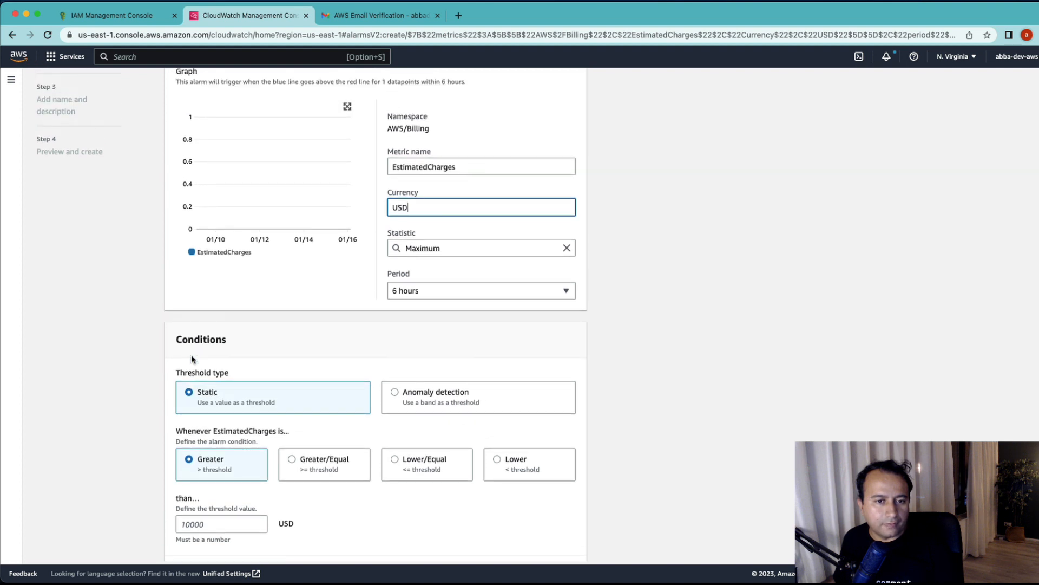
pyautogui.scroll(-3, 191, 359)
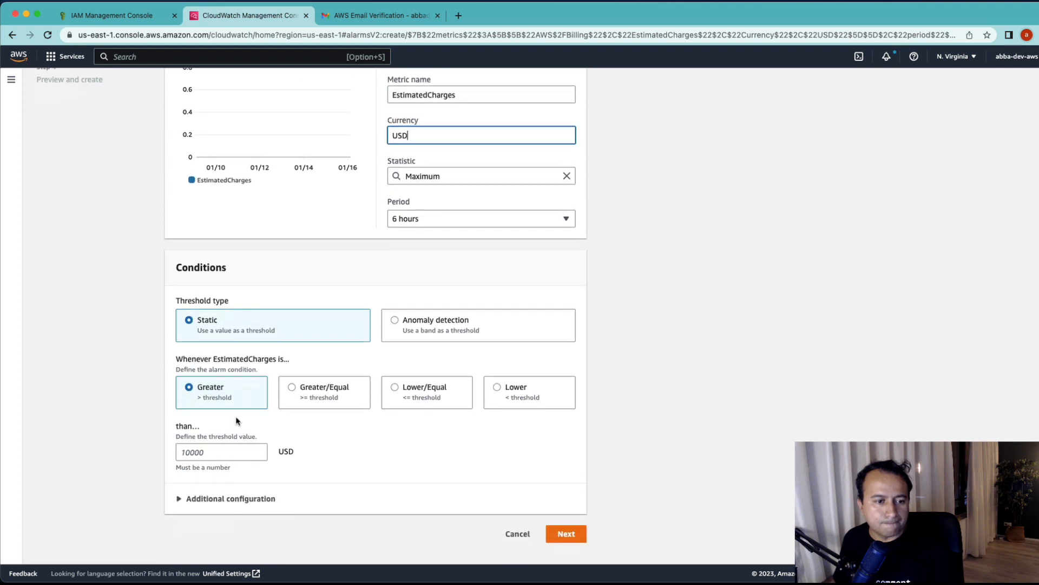
# - Set the Static Greater-than threshold to 10 USD and advance to Configure actions
pyautogui.click(220, 456)
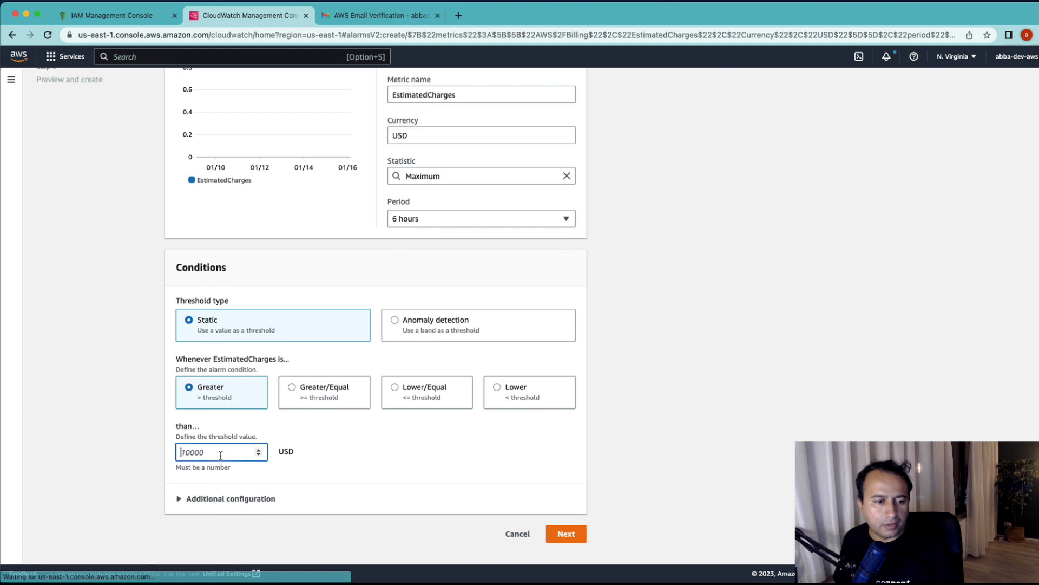
pyautogui.write('10')
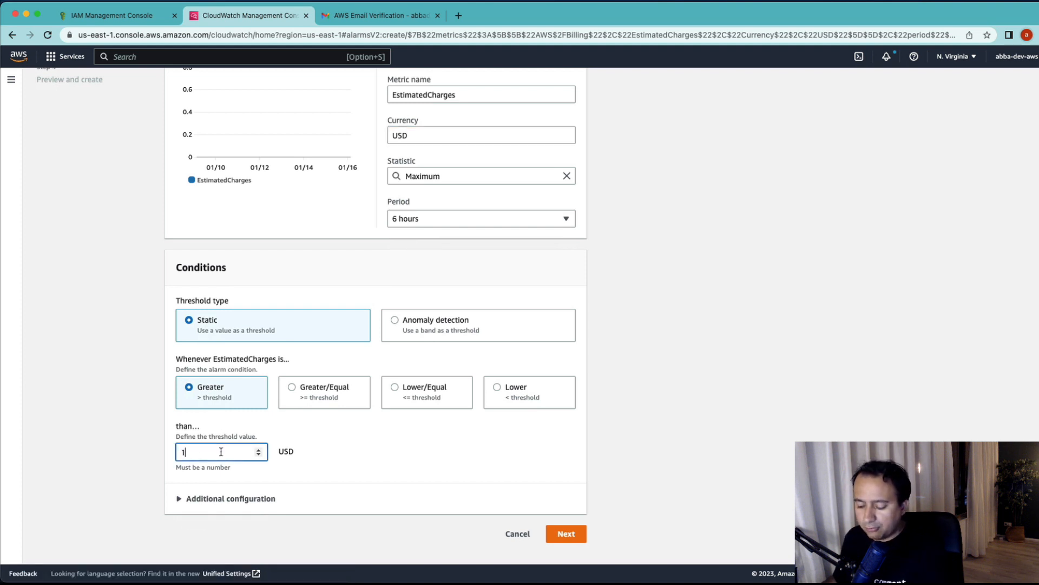
pyautogui.click(321, 462)
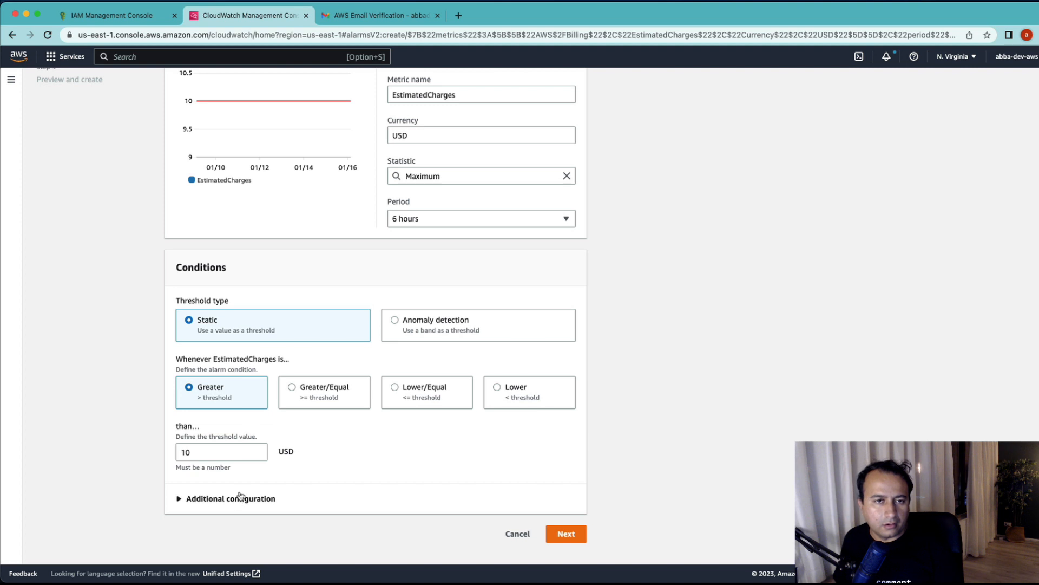
pyautogui.scroll(3, 238, 503)
pyautogui.scroll(-3, 238, 502)
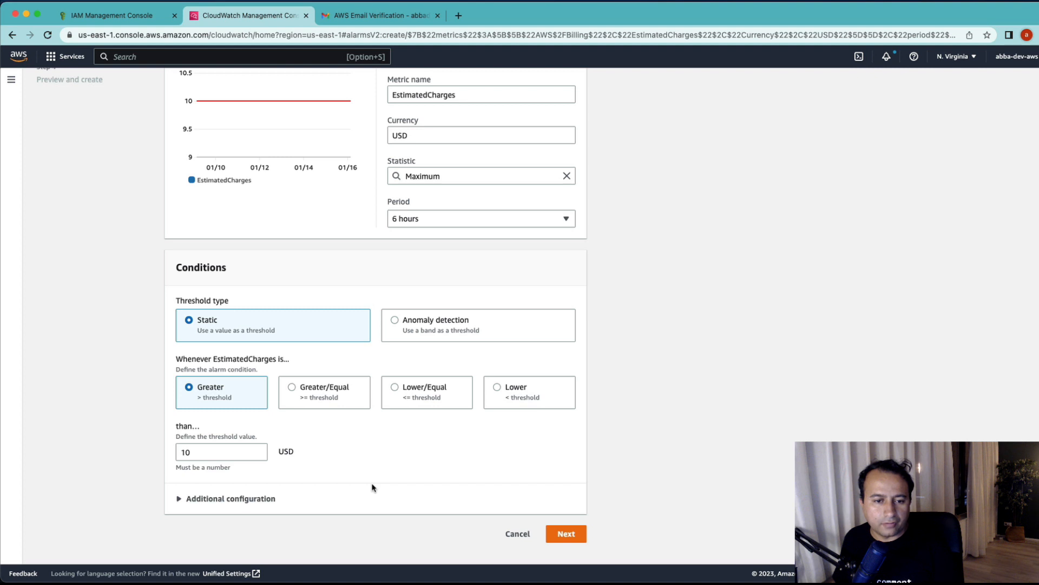
pyautogui.click(569, 533)
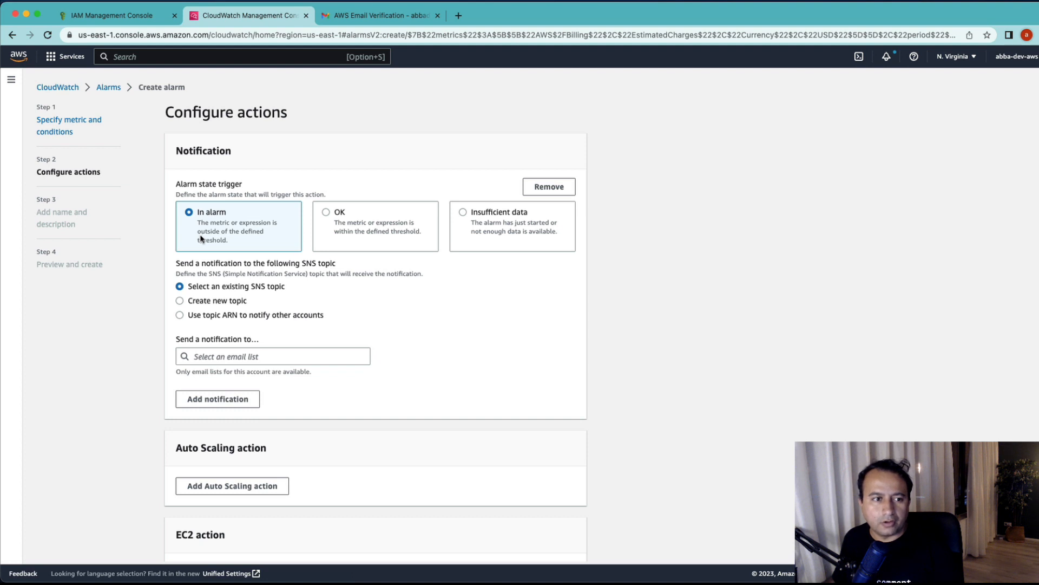
# - Create a new SNS notification topic that emails a subscriber's address when the alarm fires
pyautogui.scroll(-1, 215, 302)
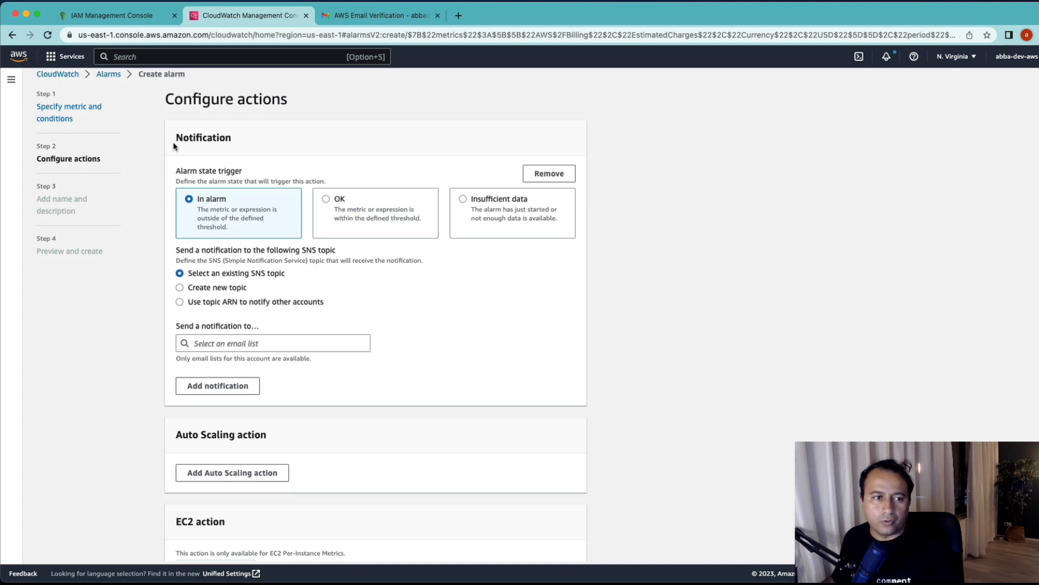
pyautogui.moveTo(175, 136); pyautogui.dragTo(253, 140)
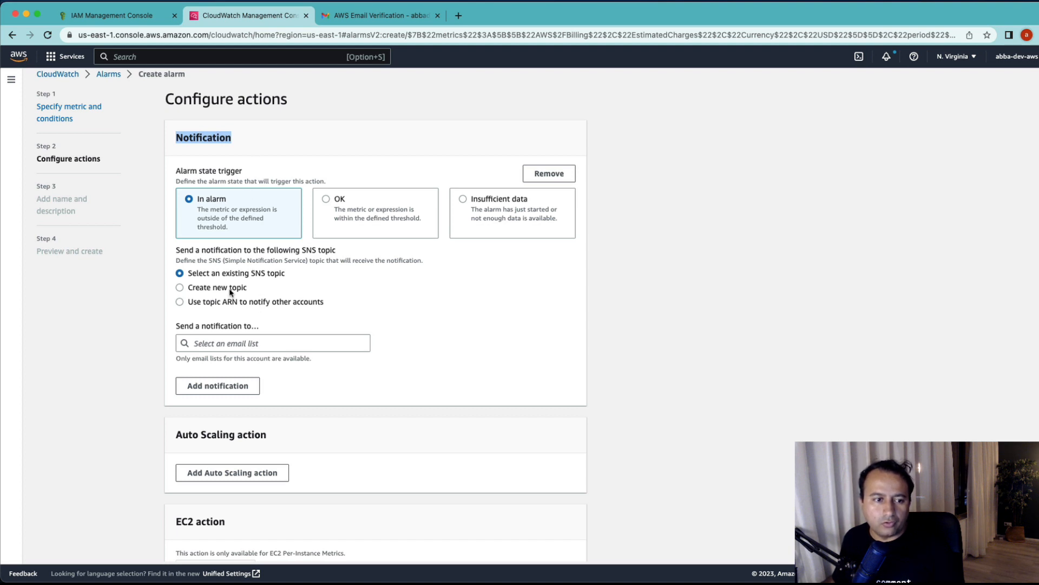
pyautogui.click(236, 342)
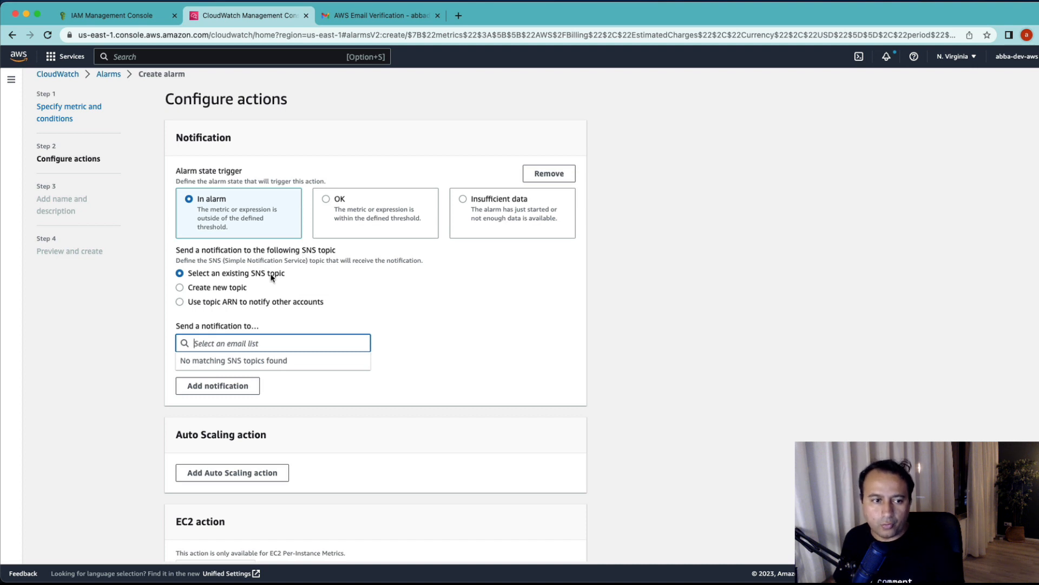
pyautogui.click(194, 290)
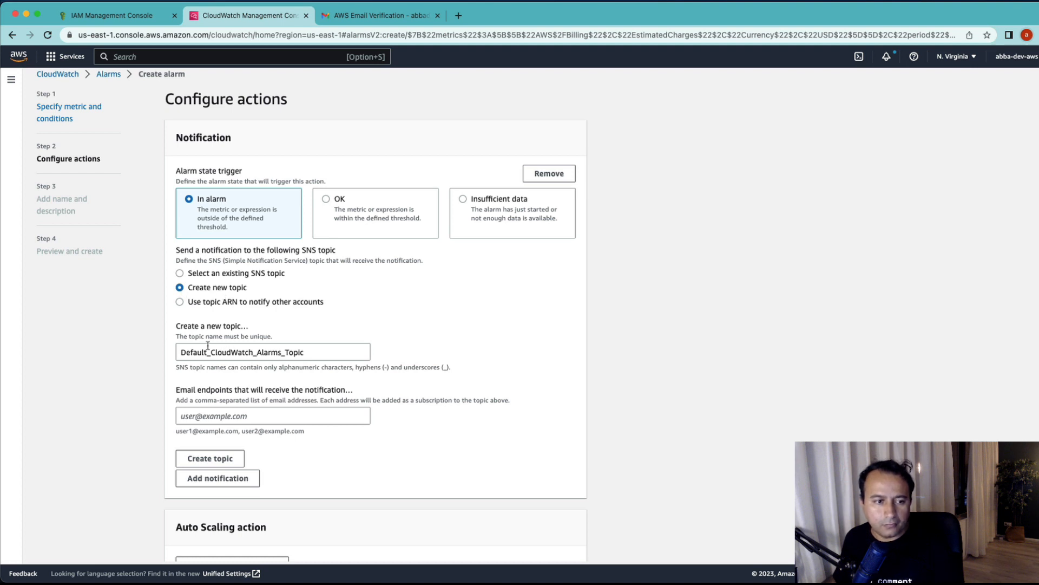
pyautogui.scroll(-1, 222, 407)
pyautogui.click(218, 405)
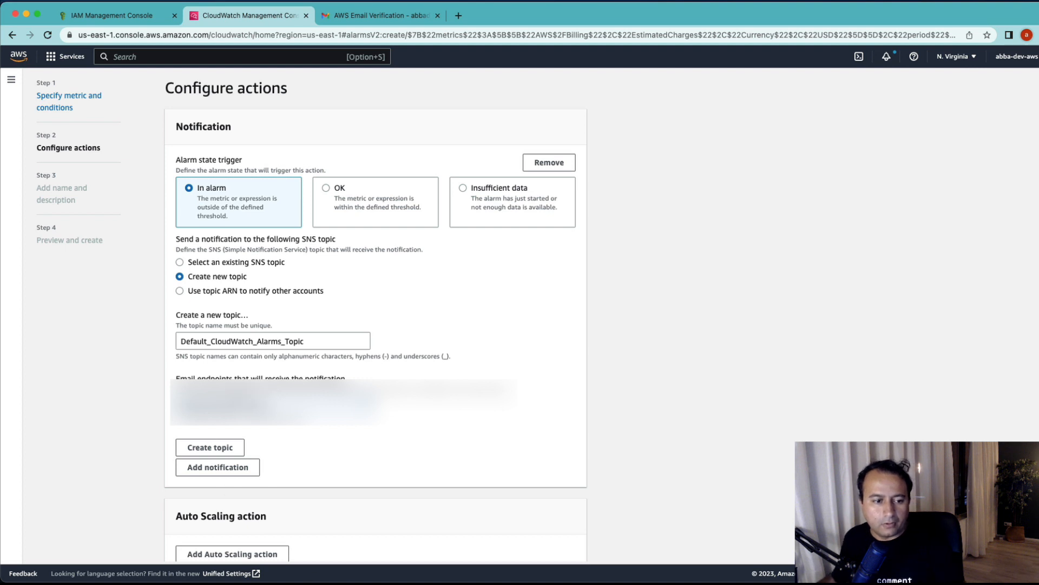
pyautogui.click(211, 446)
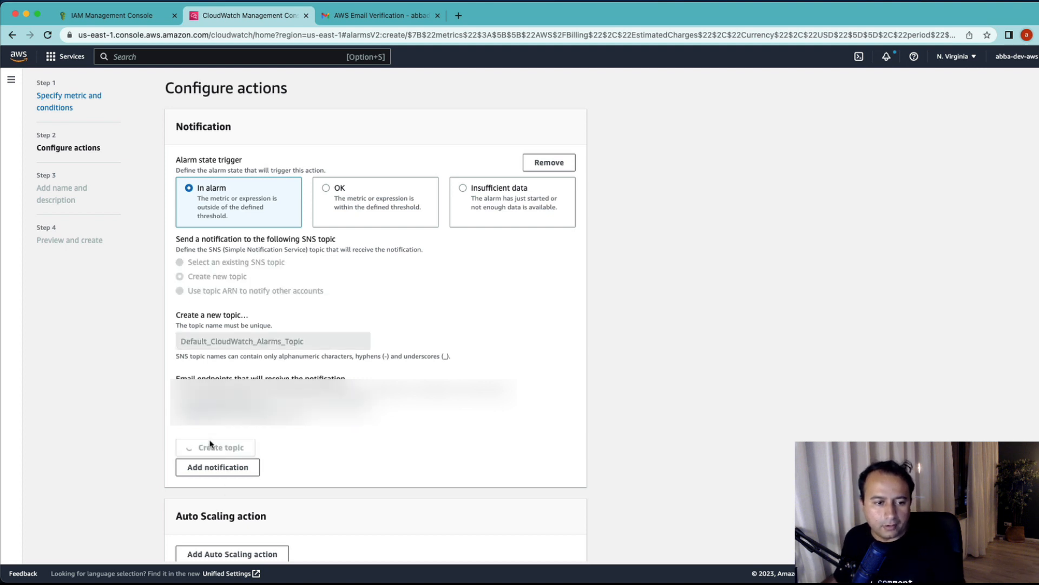
# - Review the In alarm notification settings and advance to Add name and description
pyautogui.scroll(-2, 211, 444)
pyautogui.scroll(-3, 209, 364)
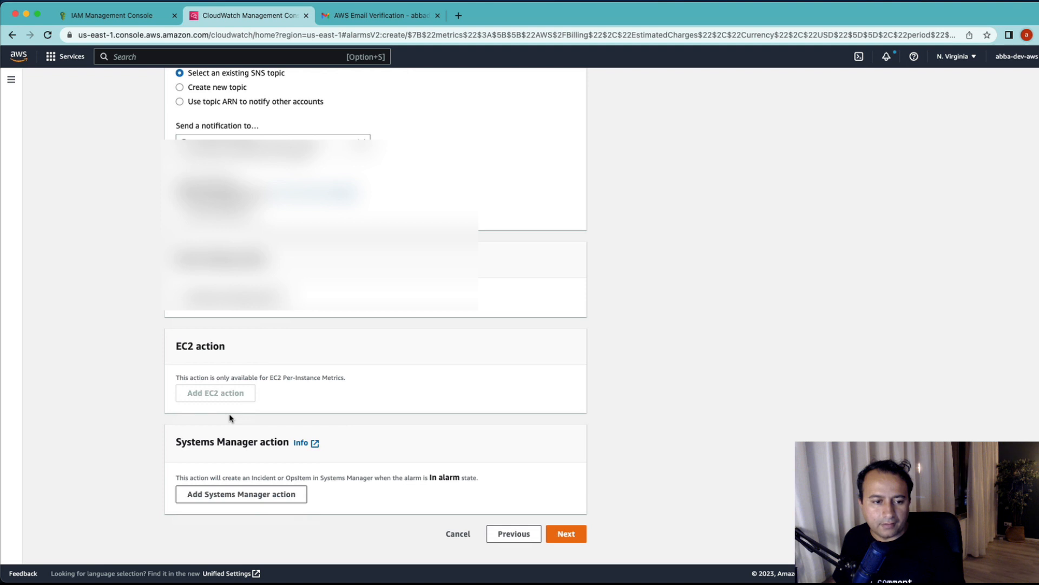
pyautogui.scroll(3, 229, 417)
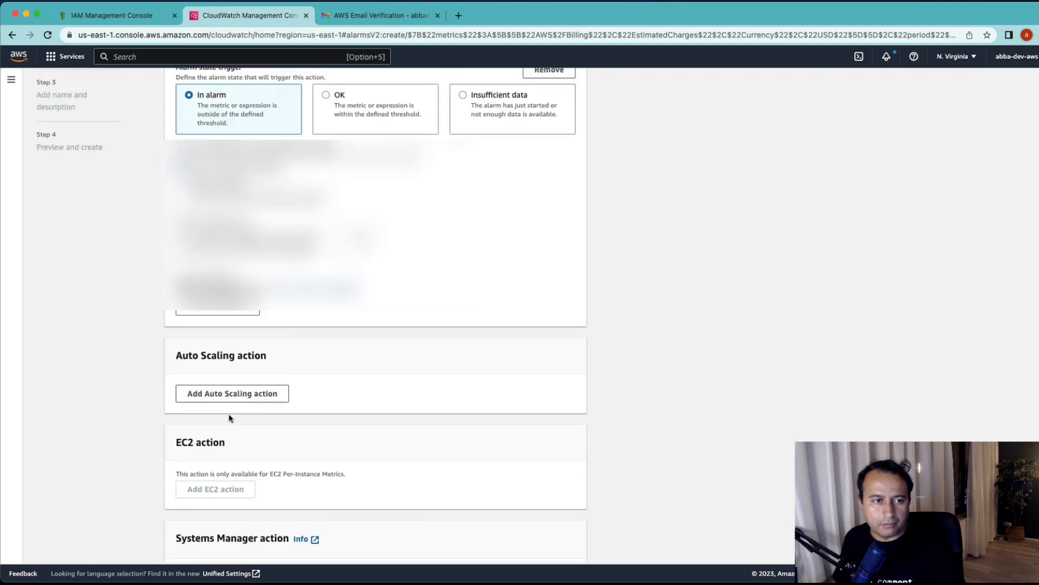
pyautogui.scroll(-3, 229, 418)
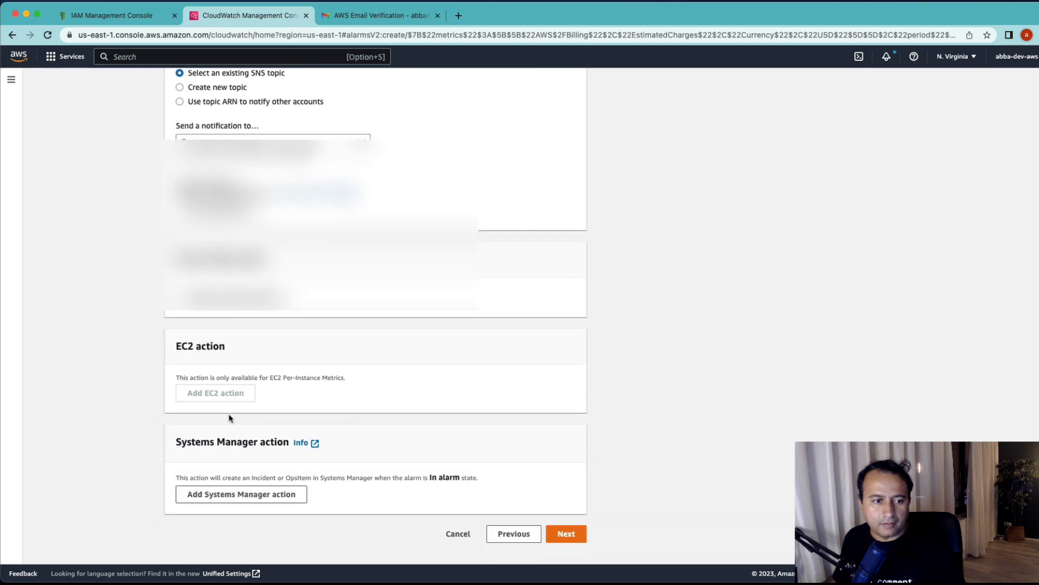
pyautogui.click(562, 535)
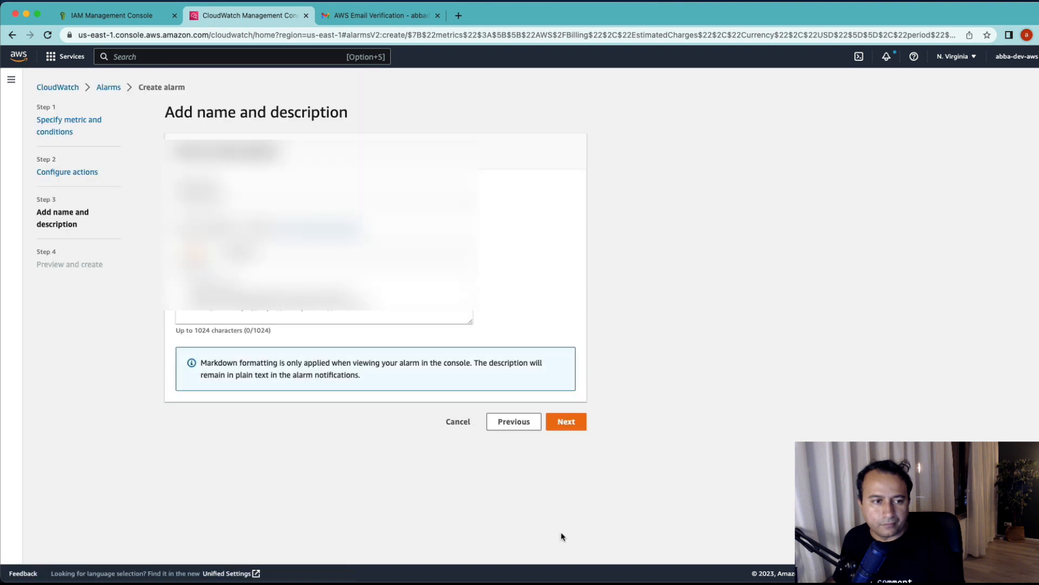
# - Name the alarm 'billing alarm', describe it as 'if bill is exceeding 10 USD', and proceed to review
pyautogui.click(230, 199)
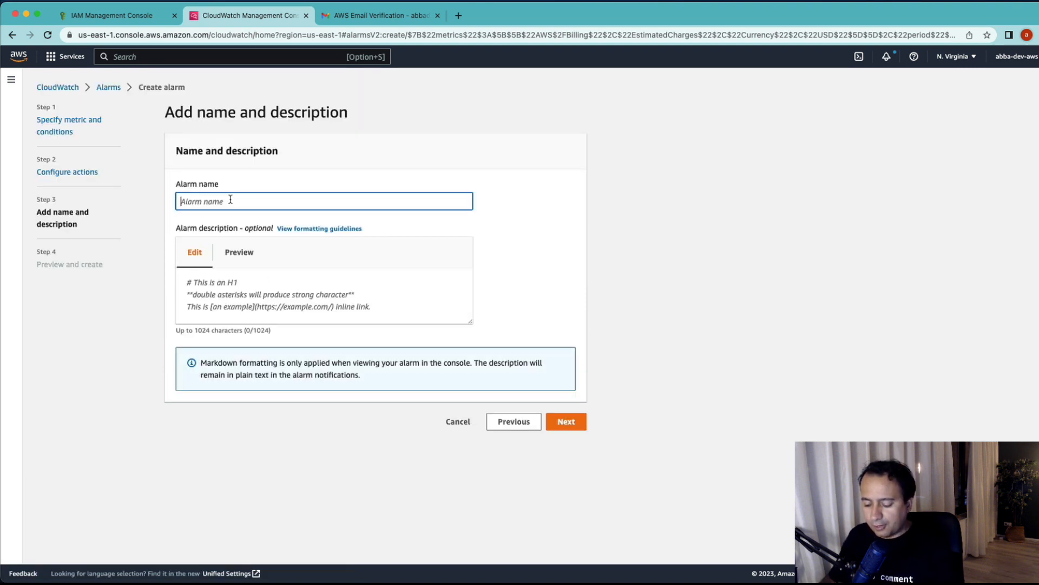
pyautogui.write('billing')
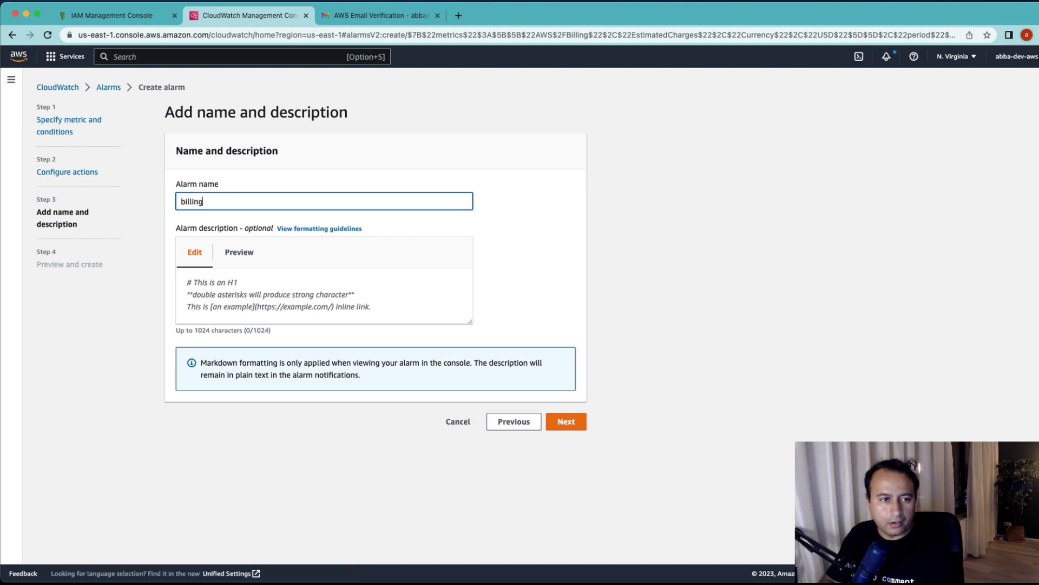
pyautogui.write(' alarm')
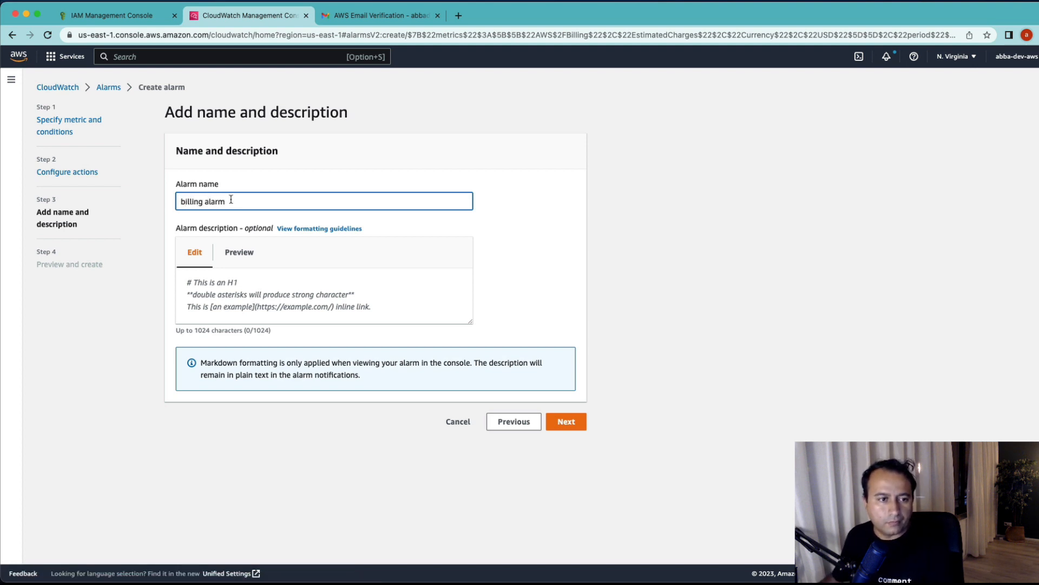
pyautogui.click(217, 275)
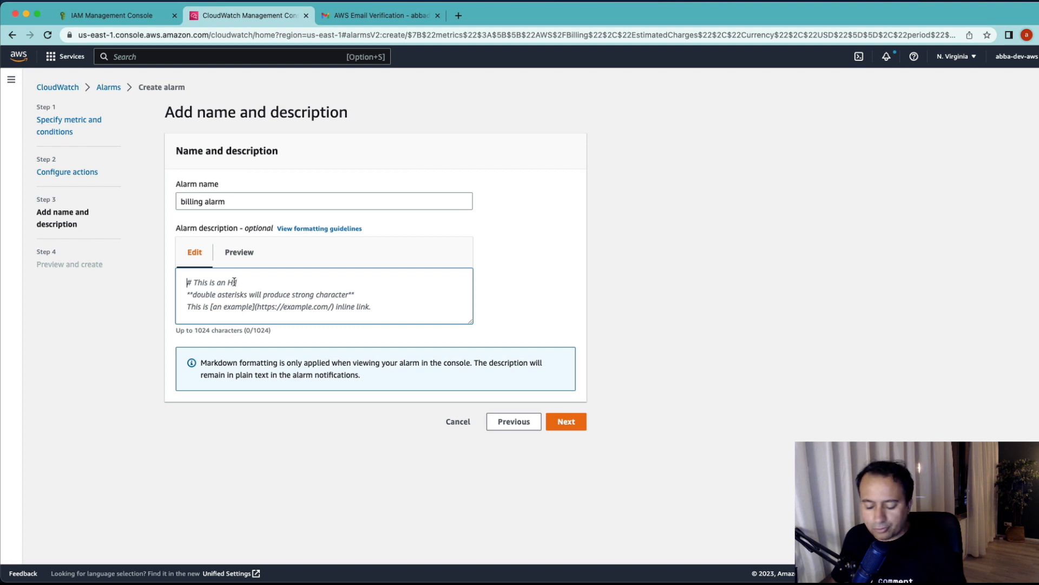
pyautogui.write('p')
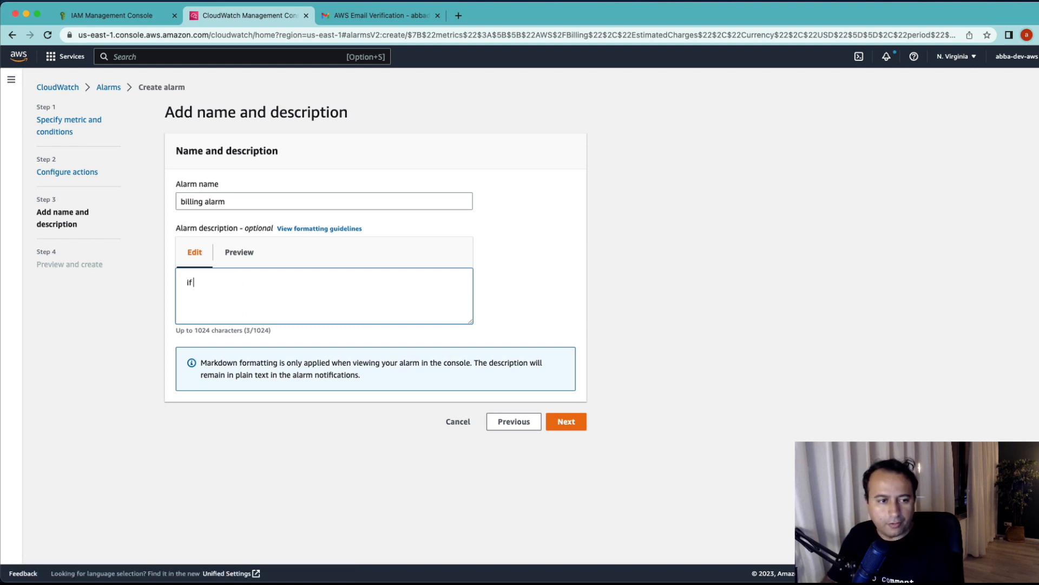
pyautogui.press('BackSpace')
pyautogui.write('if bill is')
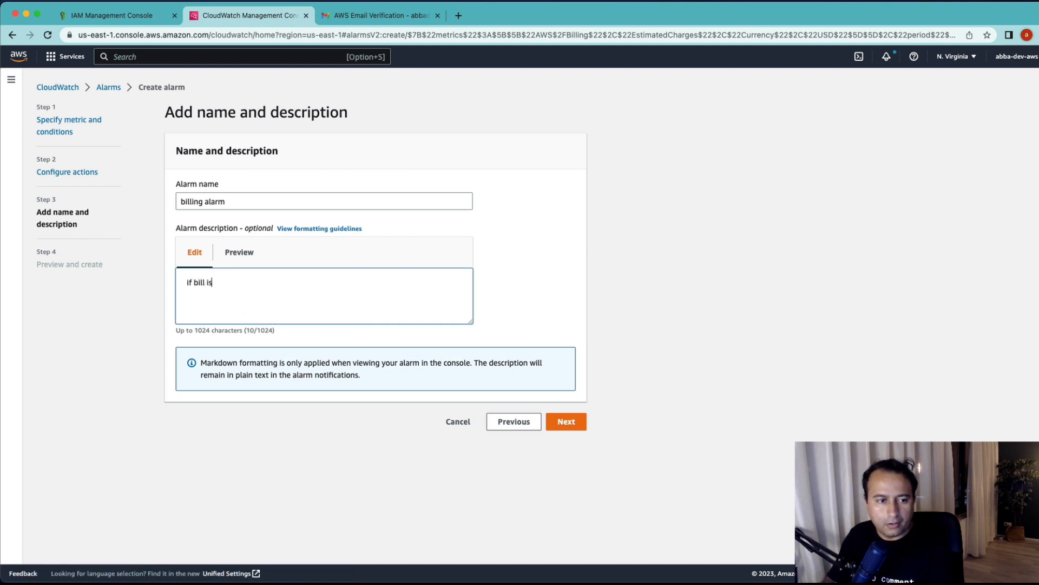
pyautogui.write(' exceeding 10 USD')
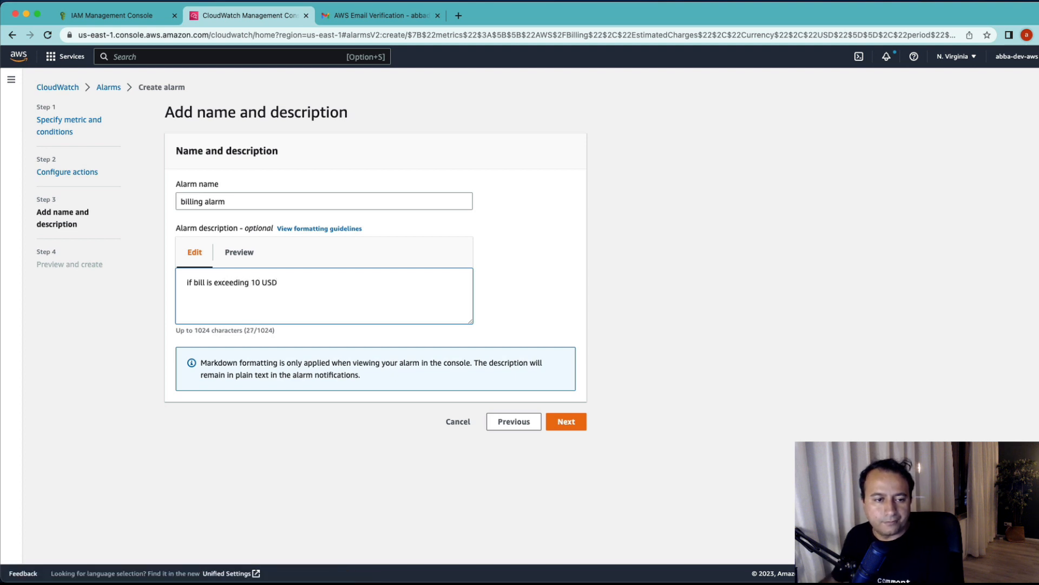
pyautogui.click(573, 424)
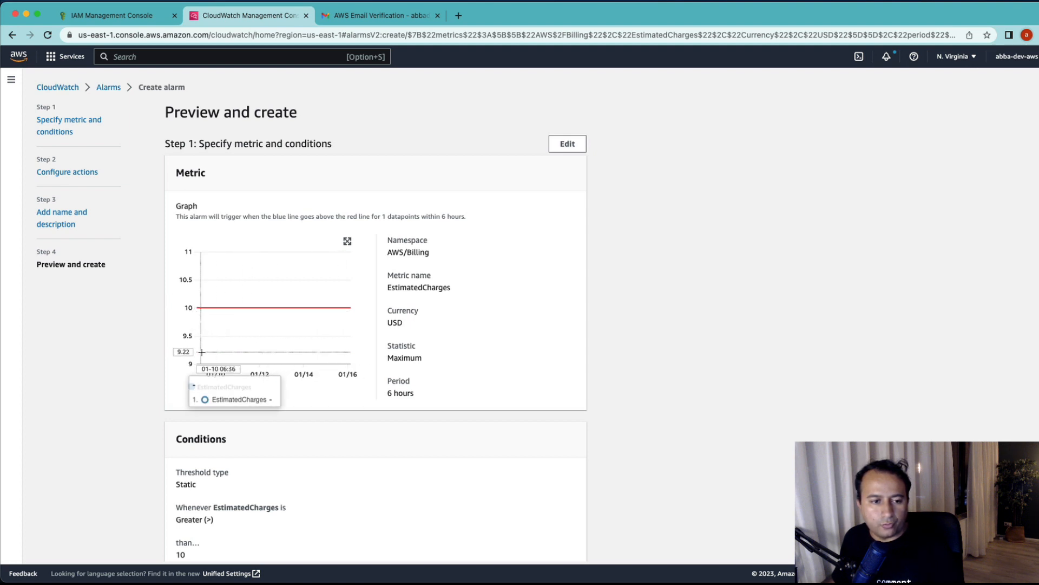
# - Create the billing alarm, note its Insufficient data state and pending subscription, then switch to Gmail
pyautogui.scroll(-10, 339, 348)
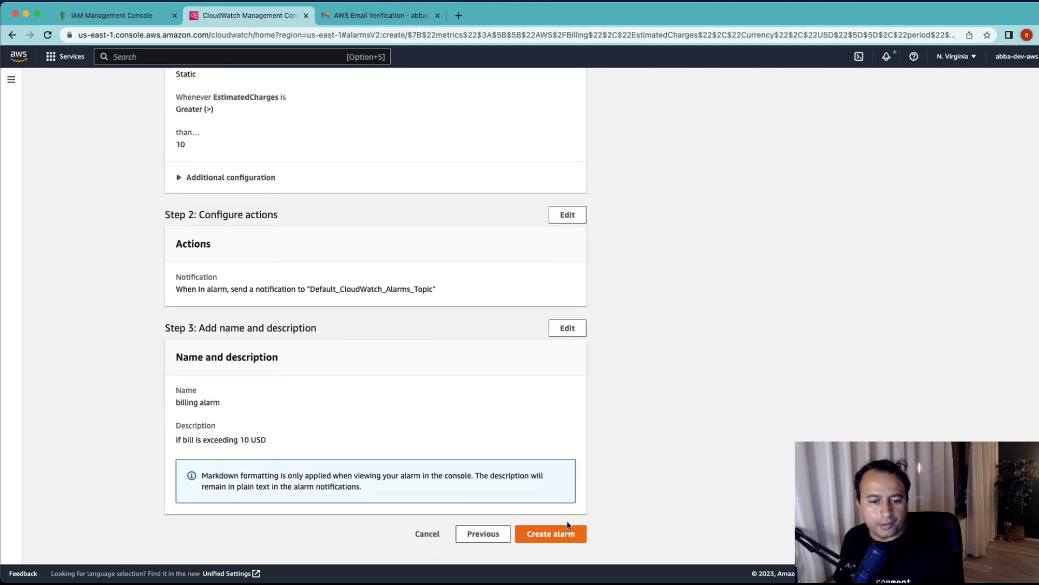
pyautogui.click(568, 526)
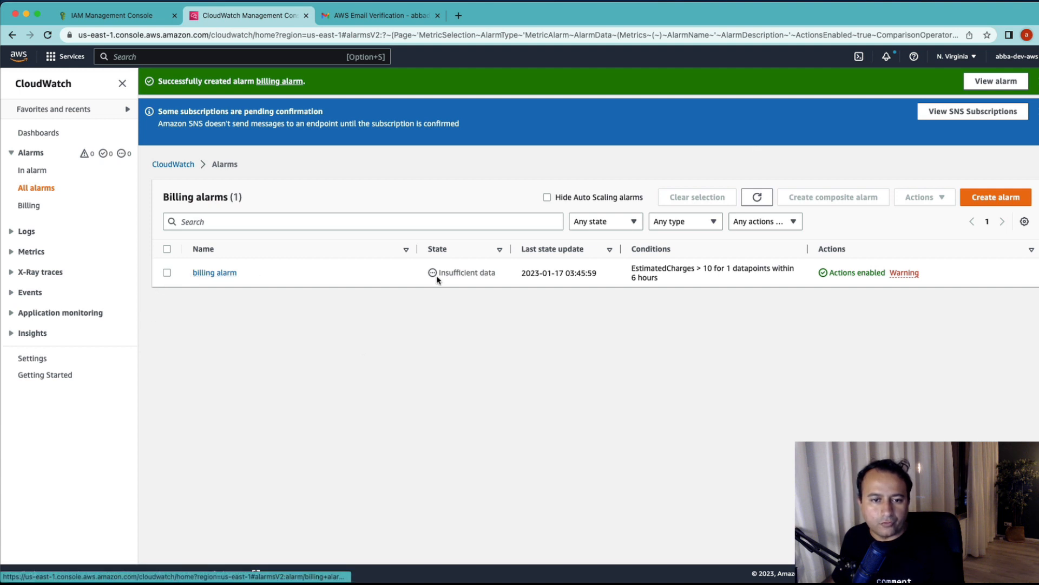
pyautogui.moveTo(440, 272); pyautogui.dragTo(493, 273)
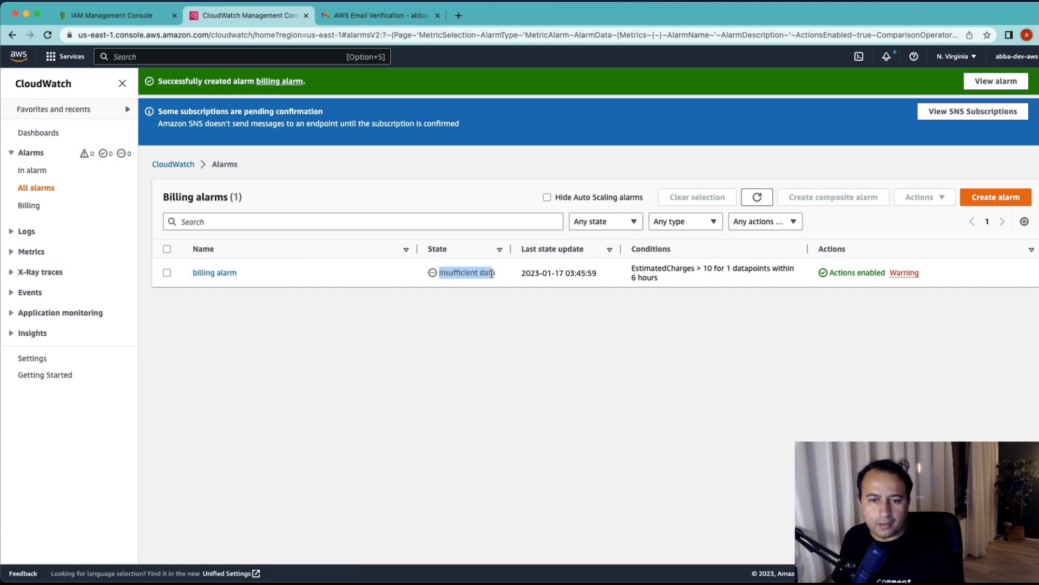
pyautogui.click(450, 274)
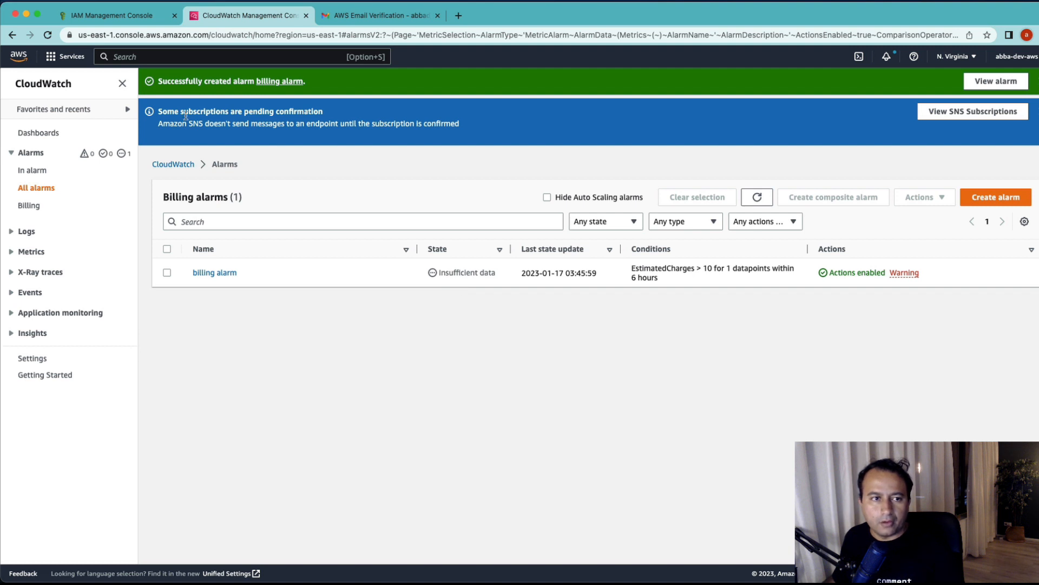
pyautogui.moveTo(162, 123); pyautogui.dragTo(450, 123)
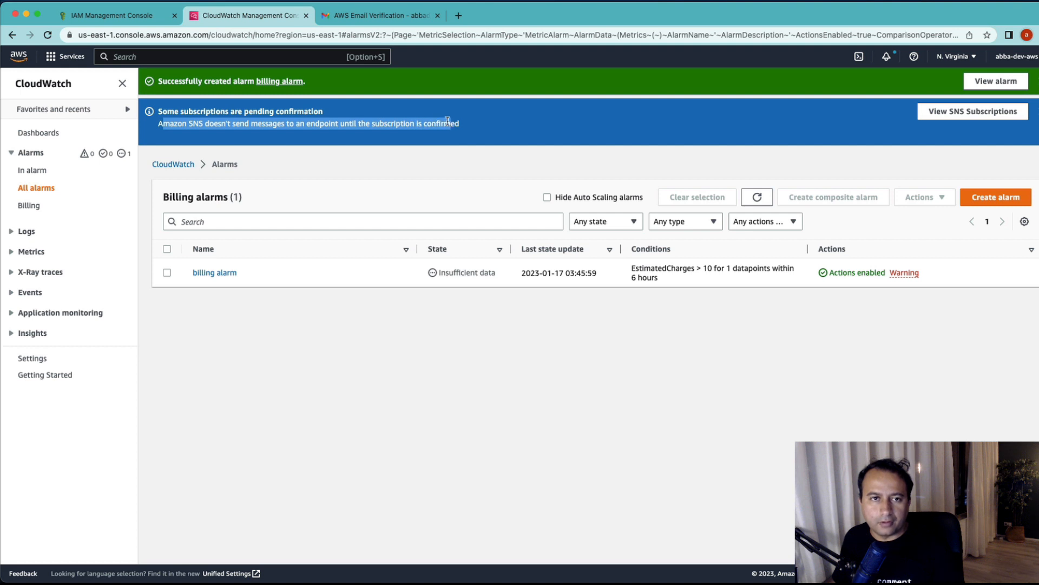
pyautogui.click(371, 16)
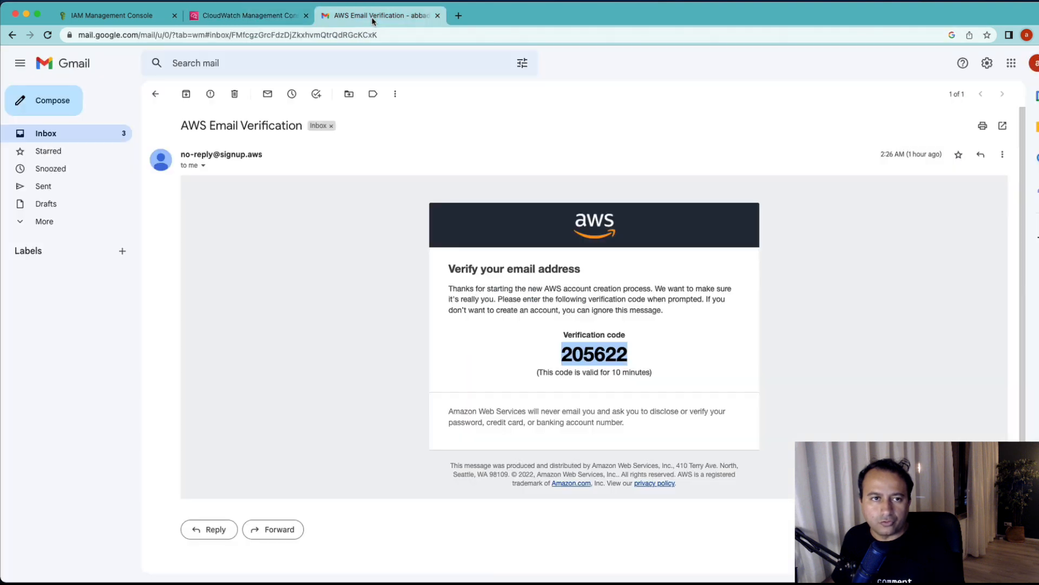
# - Confirm the alarm's SNS email subscription from the AWS Notification email, then return to IAM
pyautogui.click(69, 133)
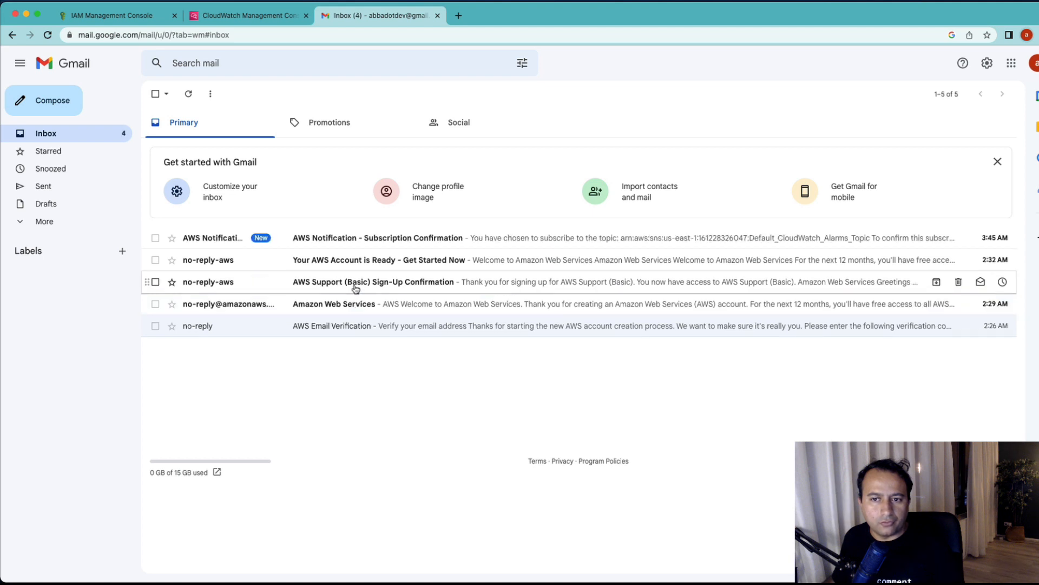
pyautogui.click(390, 242)
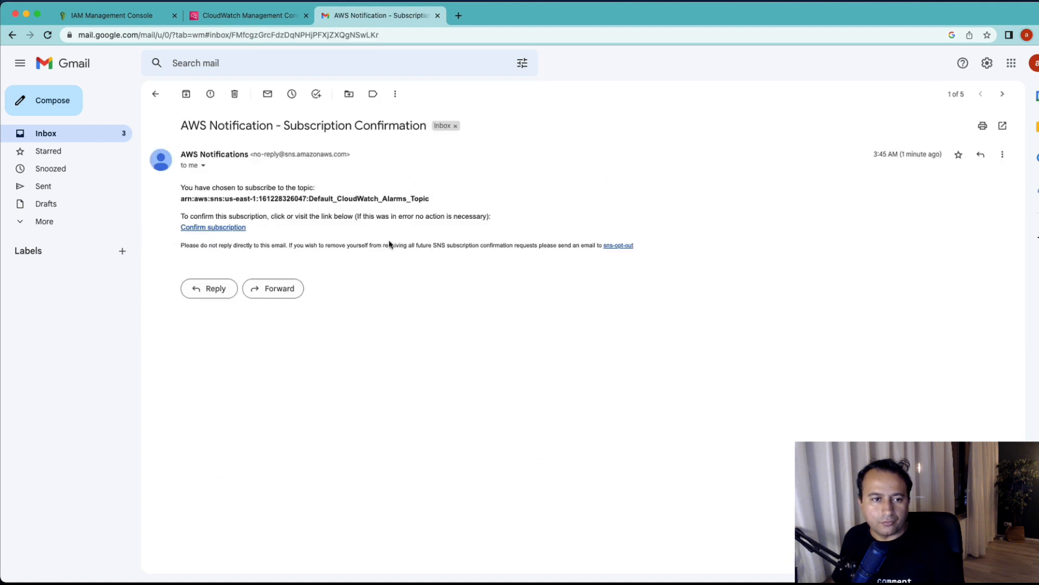
pyautogui.click(212, 228)
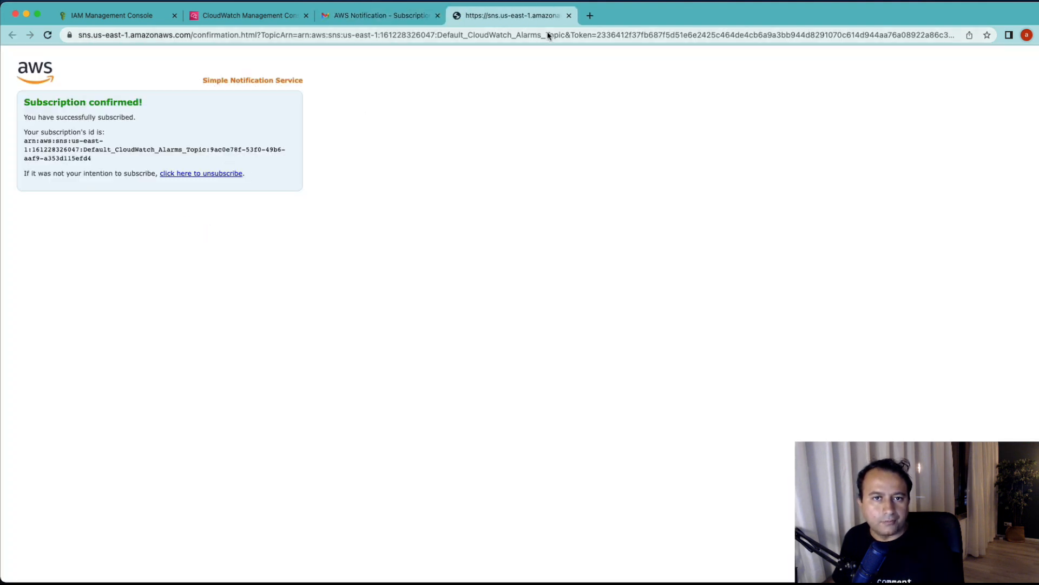
pyautogui.click(568, 16)
pyautogui.click(568, 15)
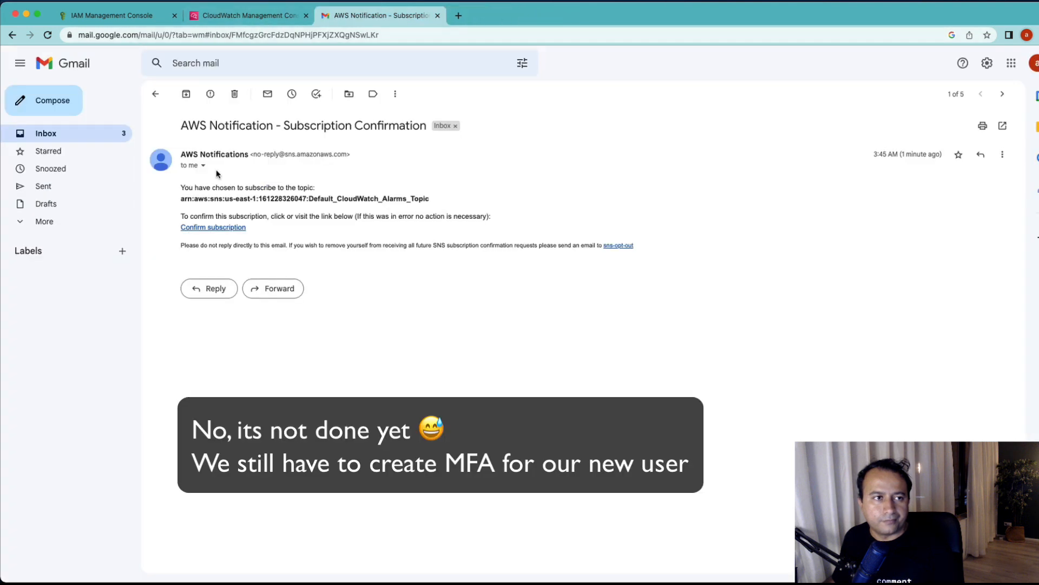
pyautogui.click(100, 16)
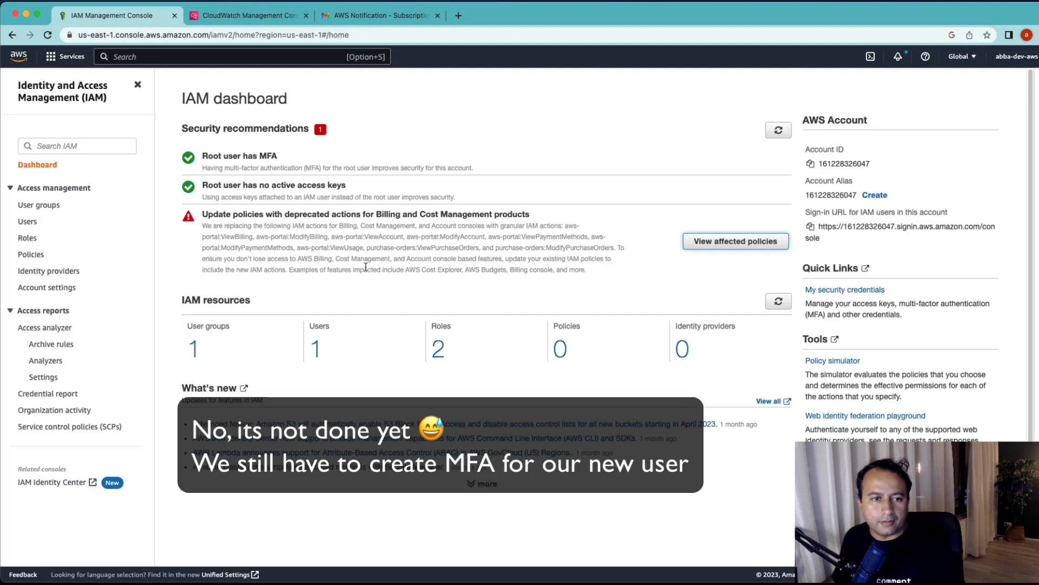
# - Reload the IAM dashboard and review the deprecated billing actions recommendation
pyautogui.click(47, 35)
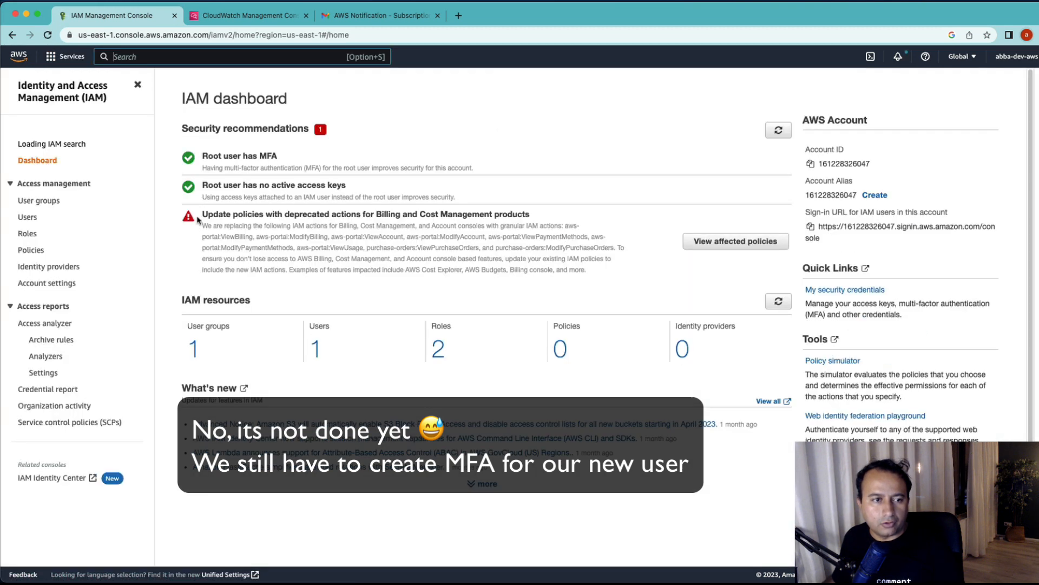
pyautogui.moveTo(202, 214); pyautogui.dragTo(398, 218)
pyautogui.click(395, 239)
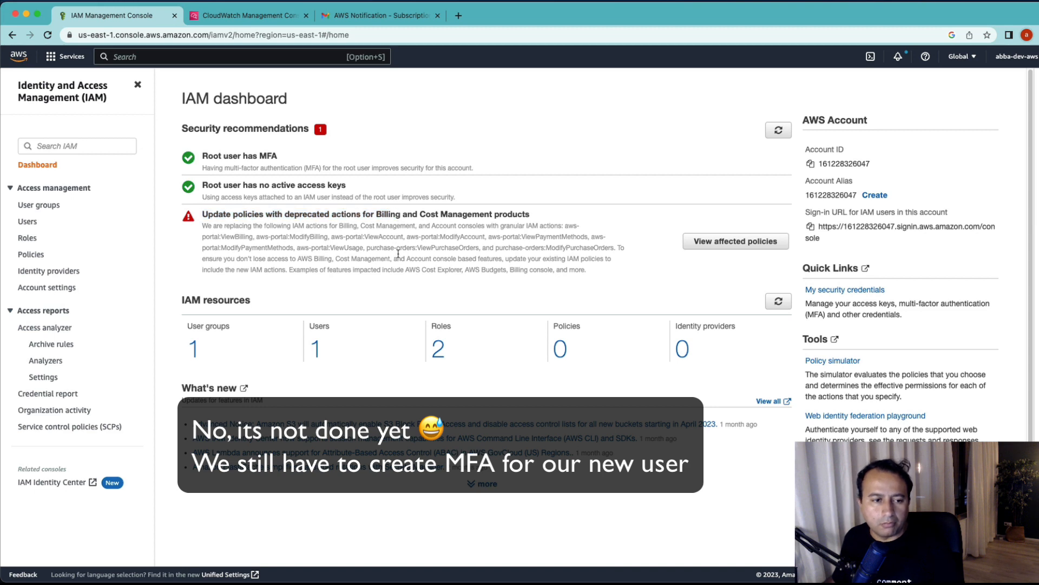
pyautogui.moveTo(600, 272); pyautogui.dragTo(243, 226)
pyautogui.click(281, 228)
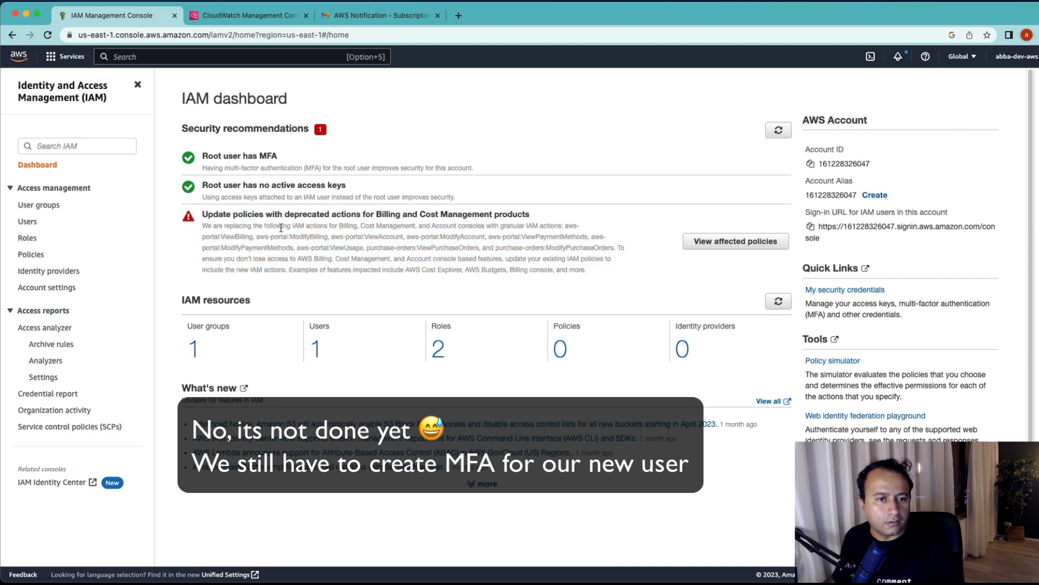
# - Check and export the affected policies (none found), then go to AWS Billing
pyautogui.click(696, 241)
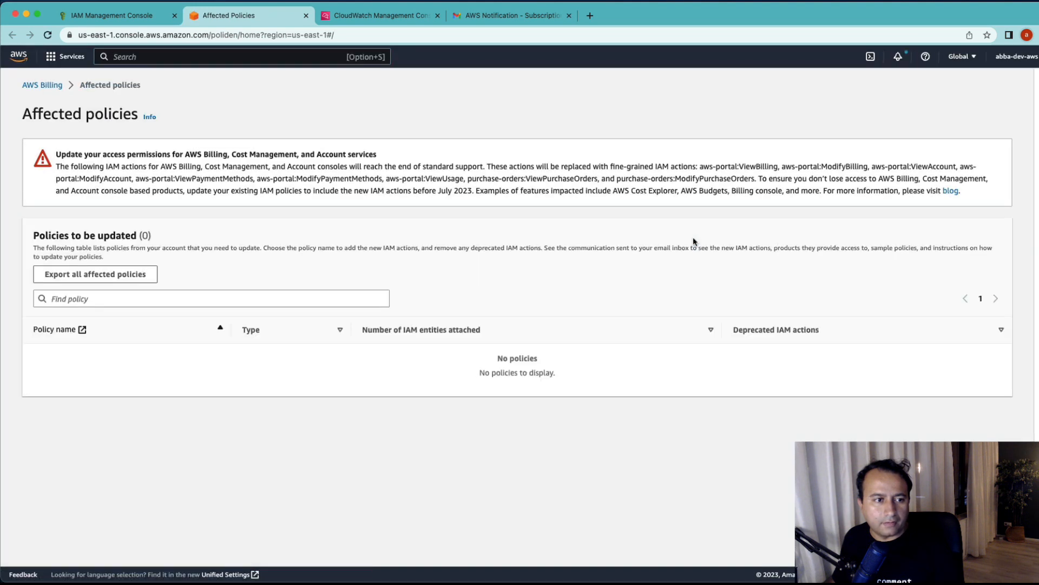
pyautogui.click(144, 276)
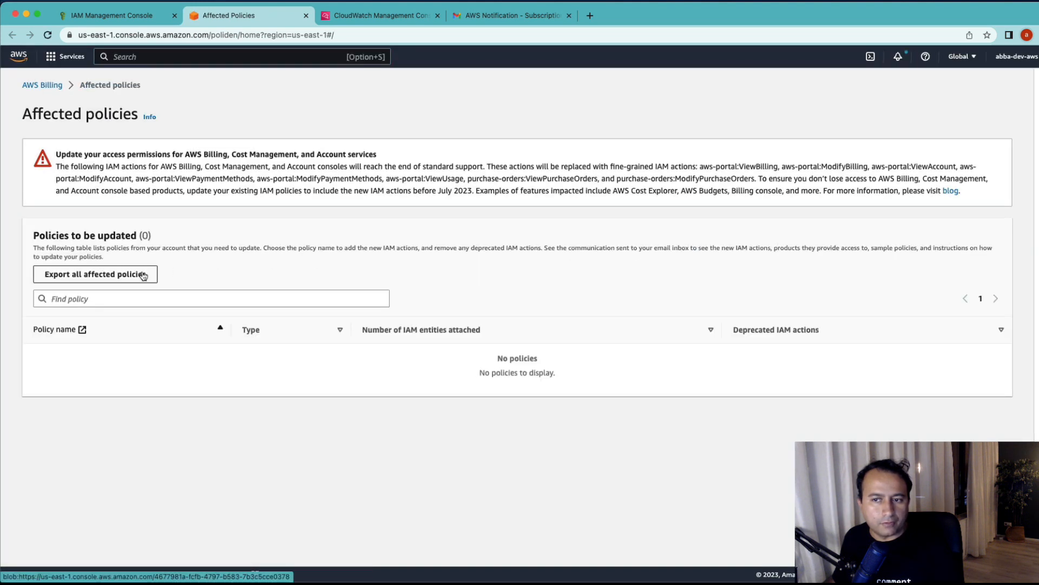
pyautogui.click(46, 85)
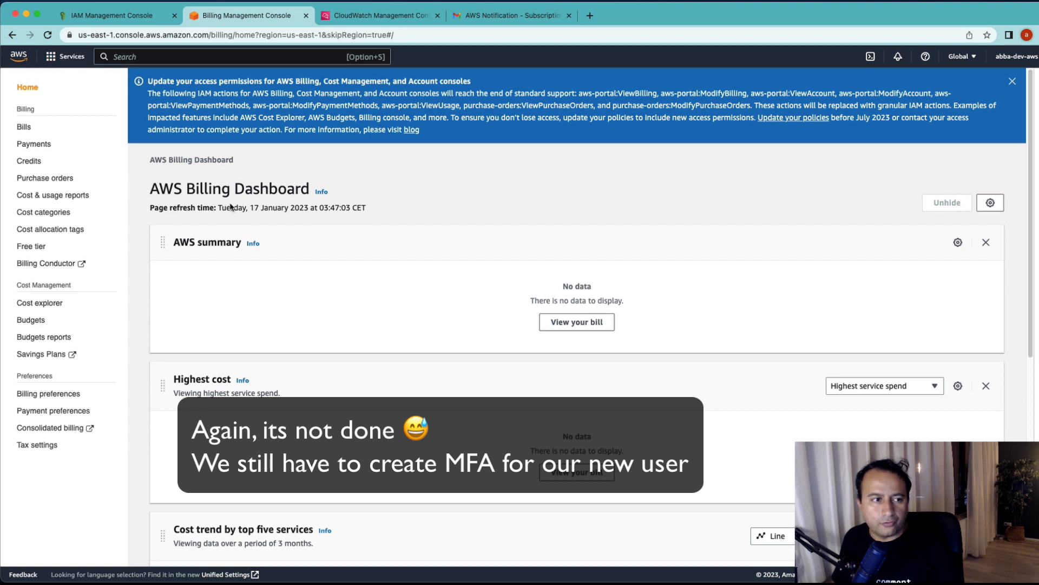
# - Search the console for 'iam' and open the IAM service
pyautogui.click(160, 57)
pyautogui.write('users')
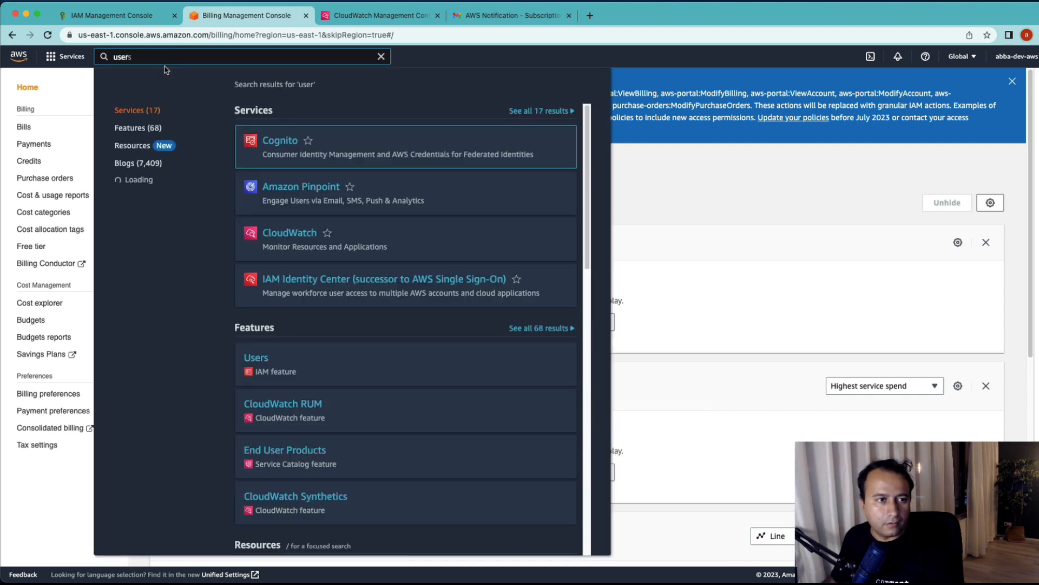
pyautogui.click(287, 140)
pyautogui.write('iam')
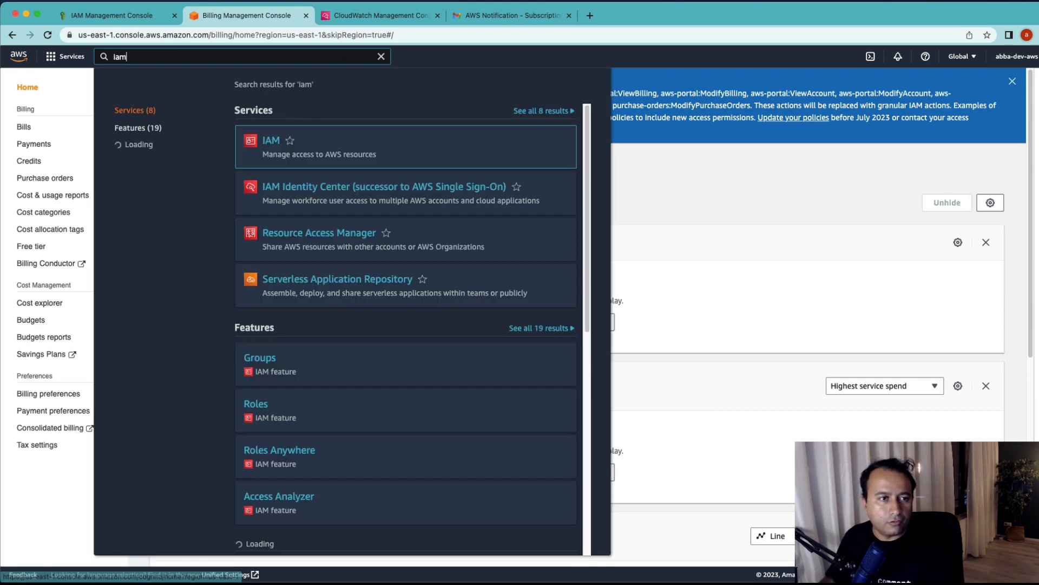
pyautogui.click(269, 145)
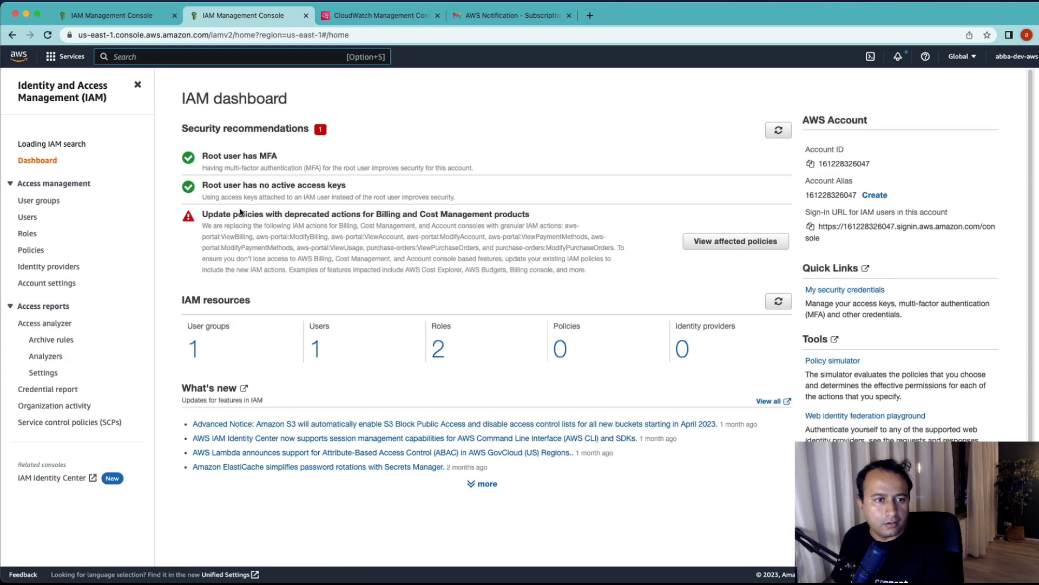
# - Open the IAM user's details from the Users list, then sign out of the root account
pyautogui.click(35, 223)
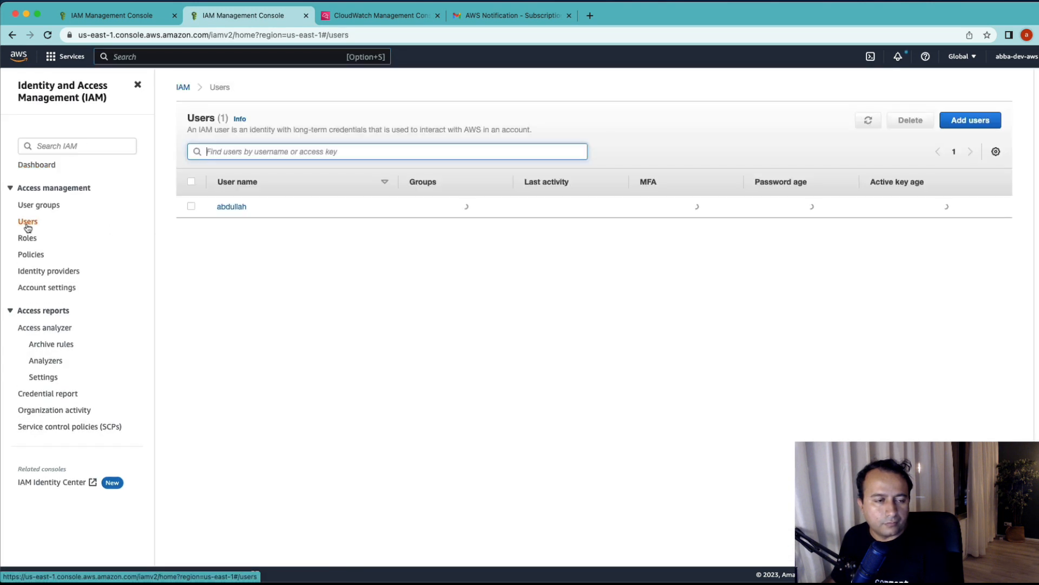
pyautogui.click(238, 213)
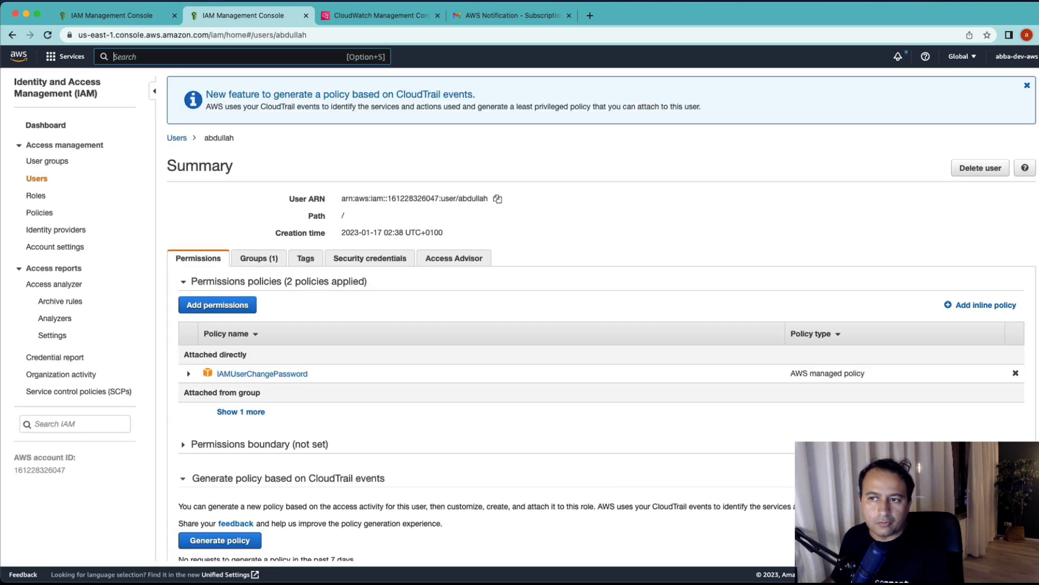
pyautogui.click(1017, 56)
pyautogui.click(1005, 258)
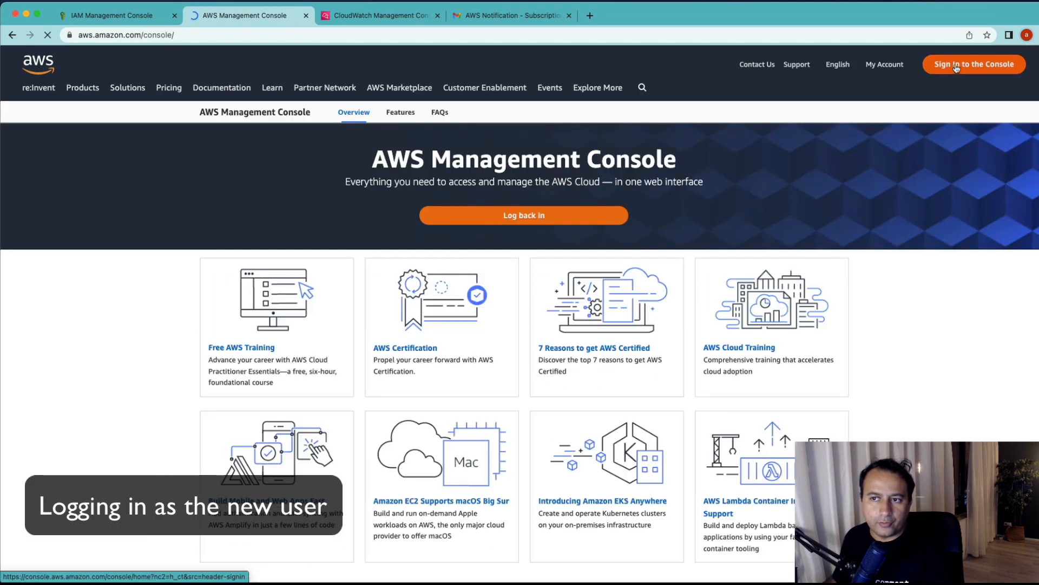
# - Start an IAM user sign-in and submit the account alias
pyautogui.click(956, 65)
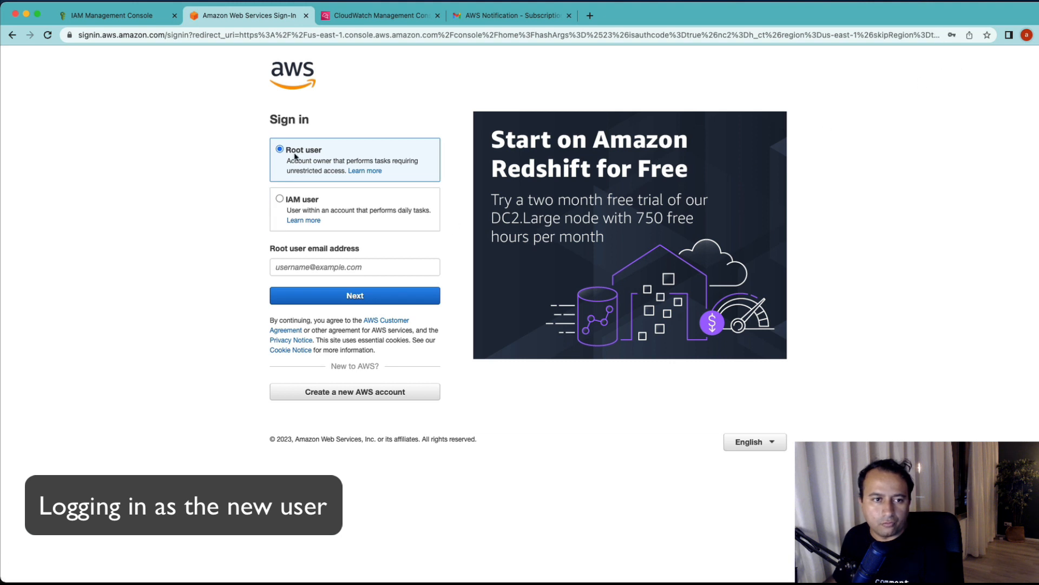
pyautogui.click(298, 202)
pyautogui.click(317, 266)
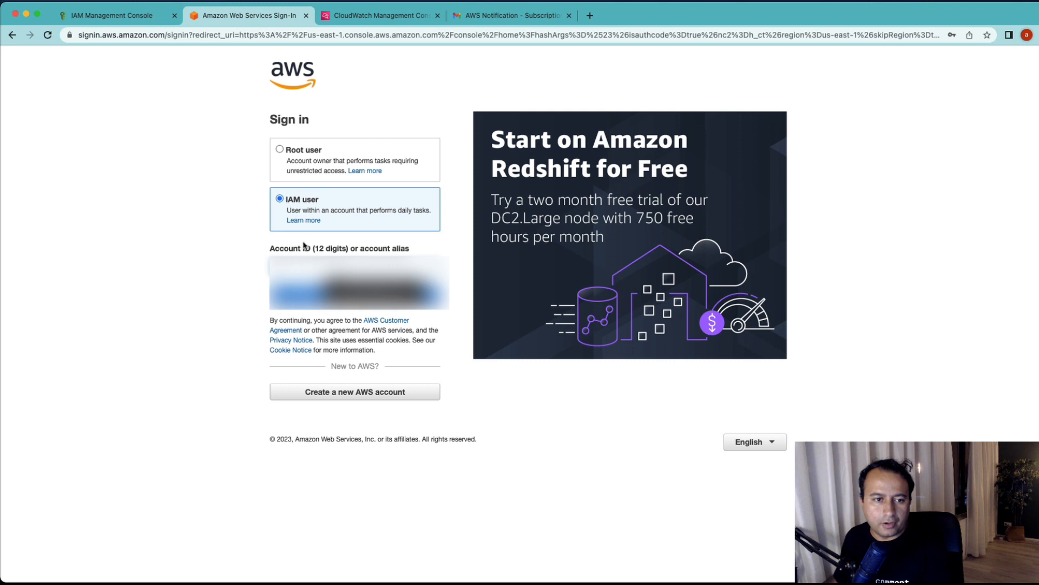
pyautogui.click(304, 246)
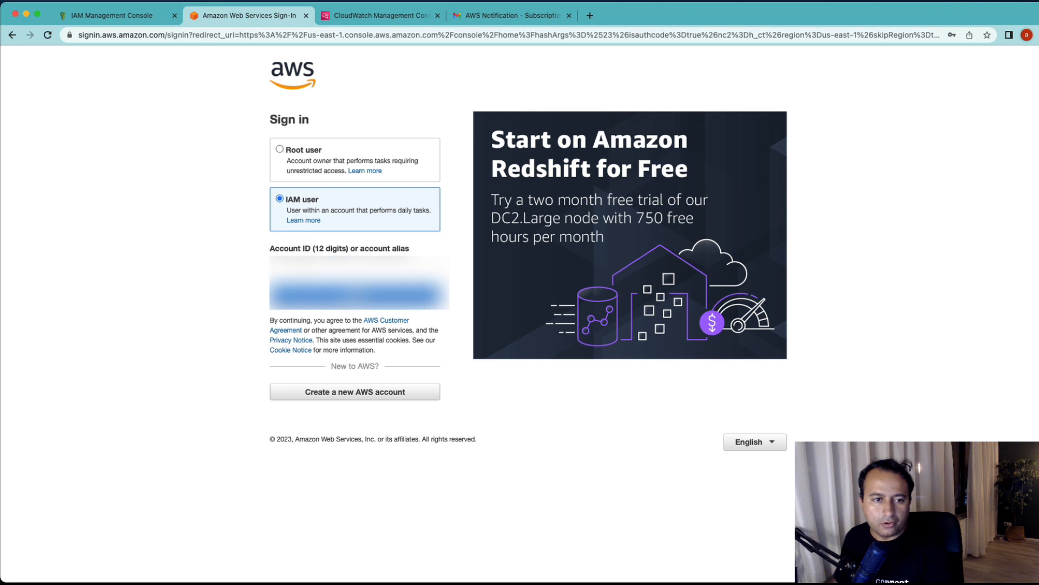
pyautogui.click(336, 266)
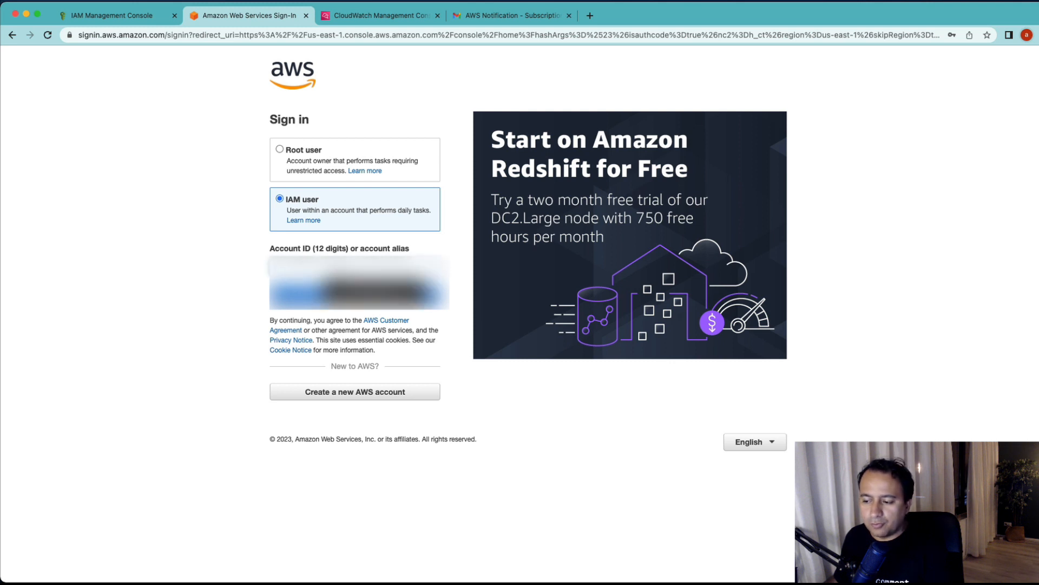
pyautogui.write('a')
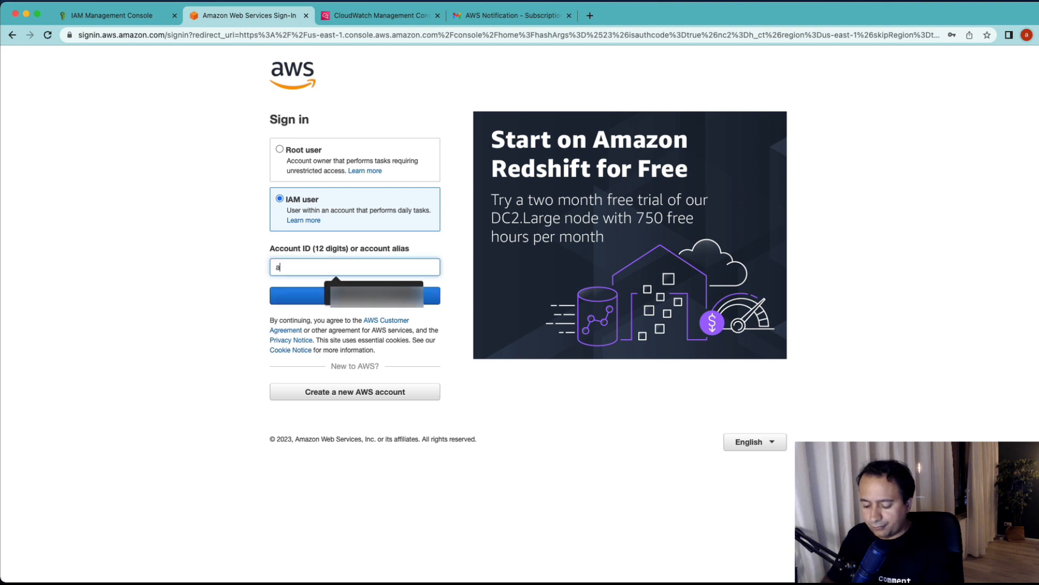
pyautogui.write('bba-')
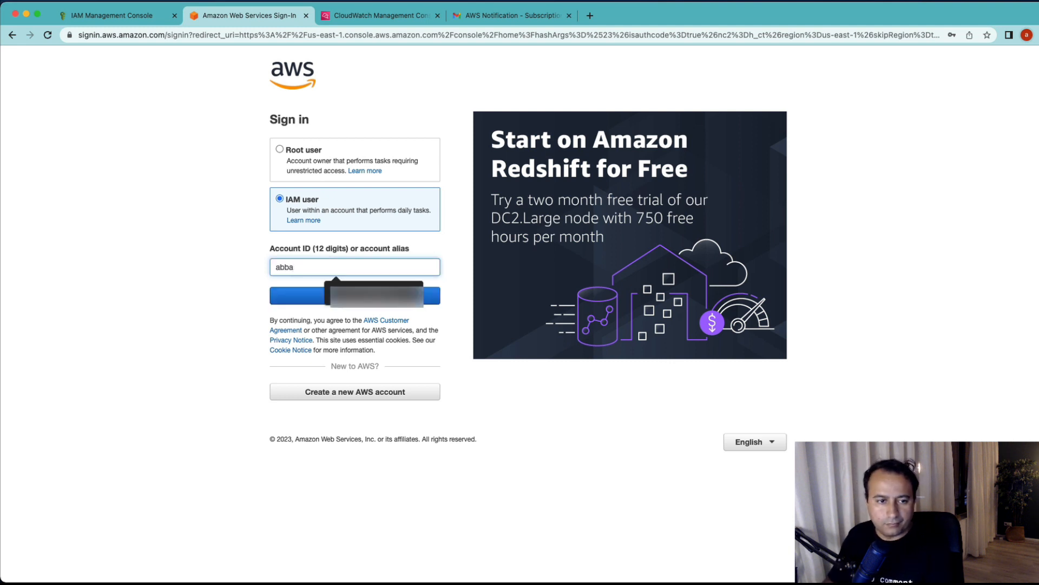
pyautogui.write('dev-aws')
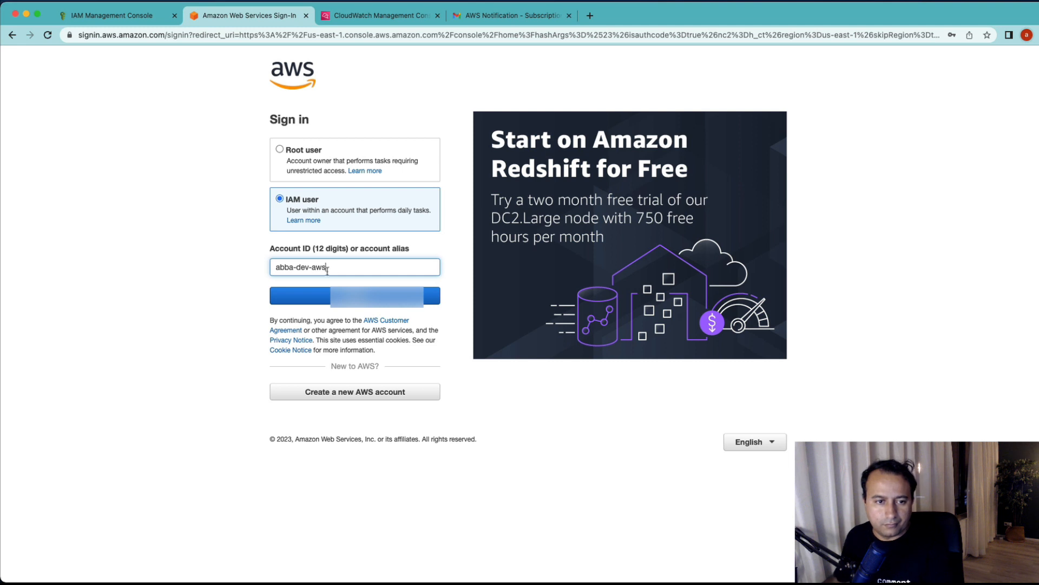
pyautogui.press('Return')
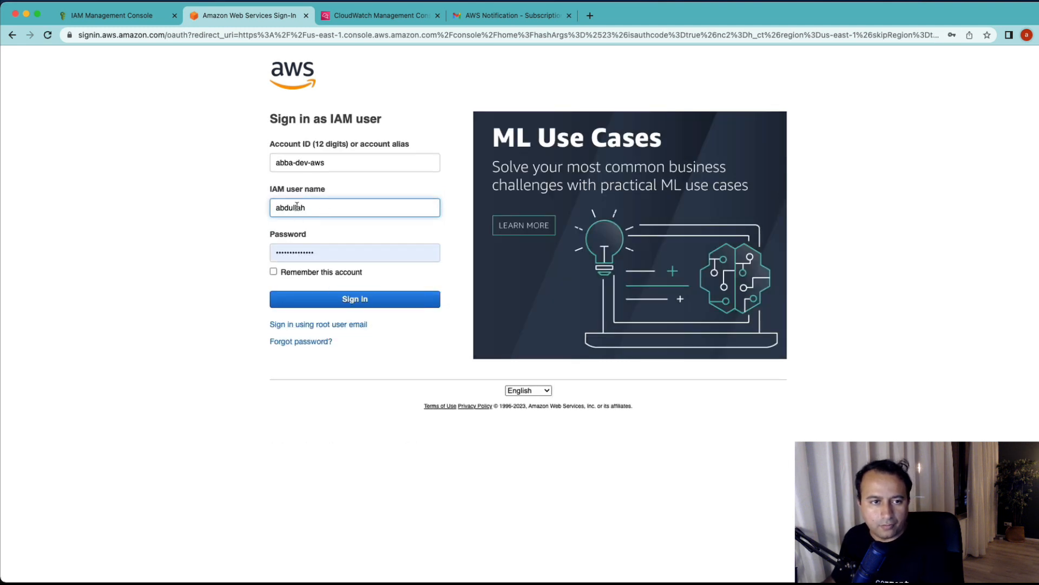
# - Enter the IAM user's credentials and sign in
pyautogui.click(298, 254)
pyautogui.click(233, 249)
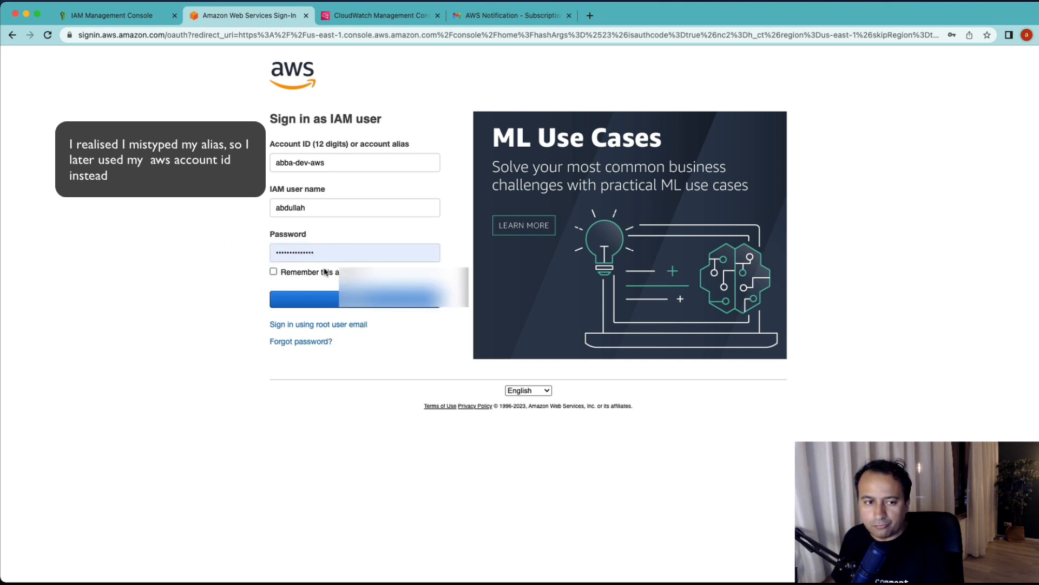
pyautogui.click(300, 252)
pyautogui.click(232, 248)
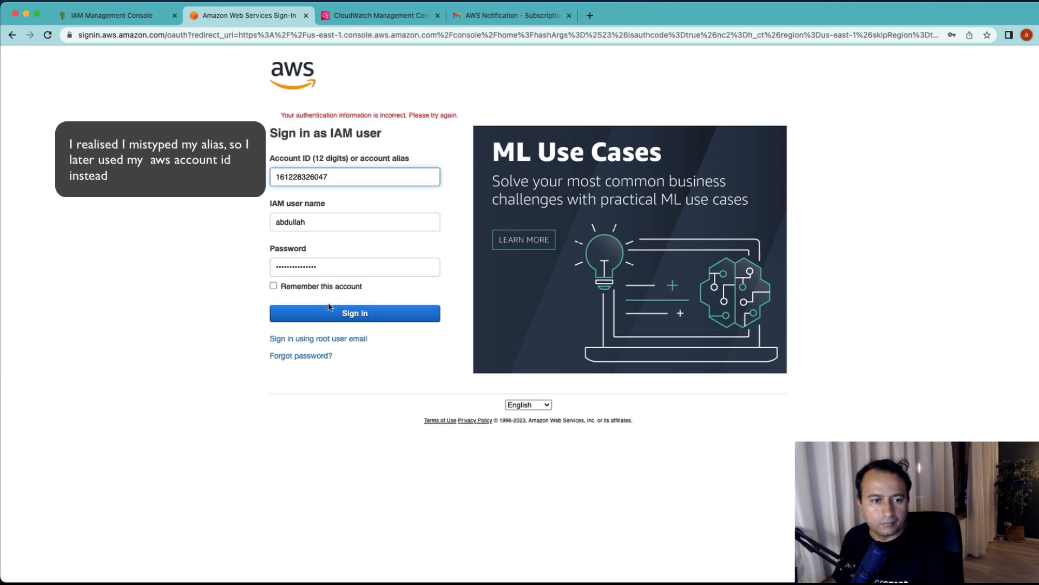
pyautogui.click(332, 317)
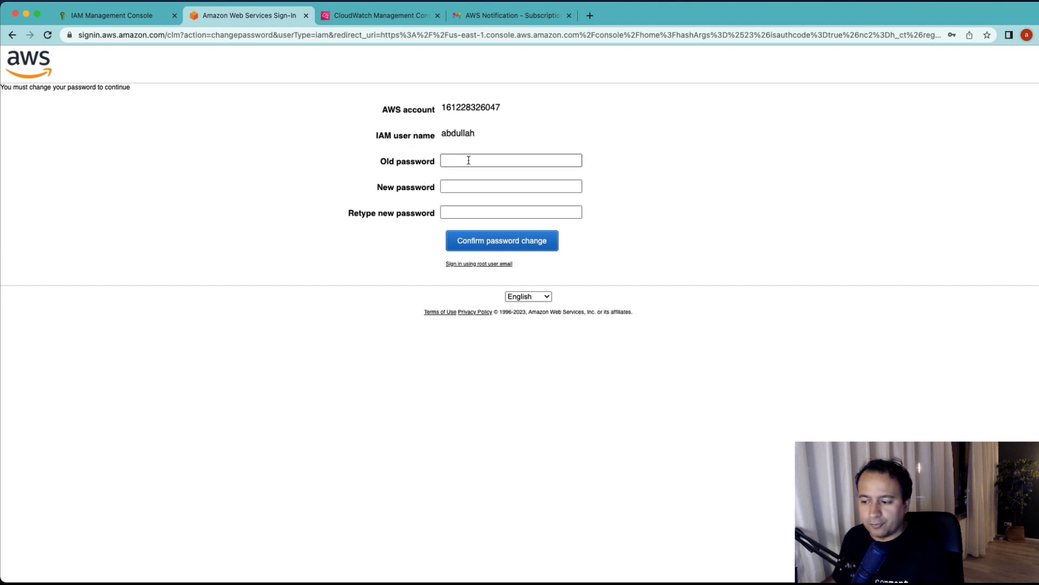
# - Confirm the new password, save it in the browser, and open the Billing Dashboard
pyautogui.click(463, 242)
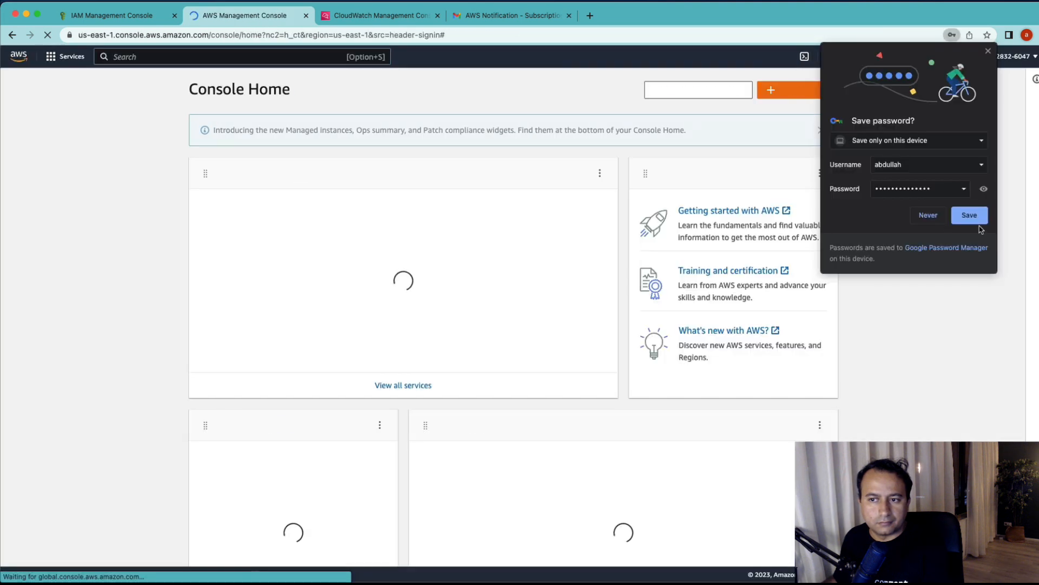
pyautogui.click(969, 219)
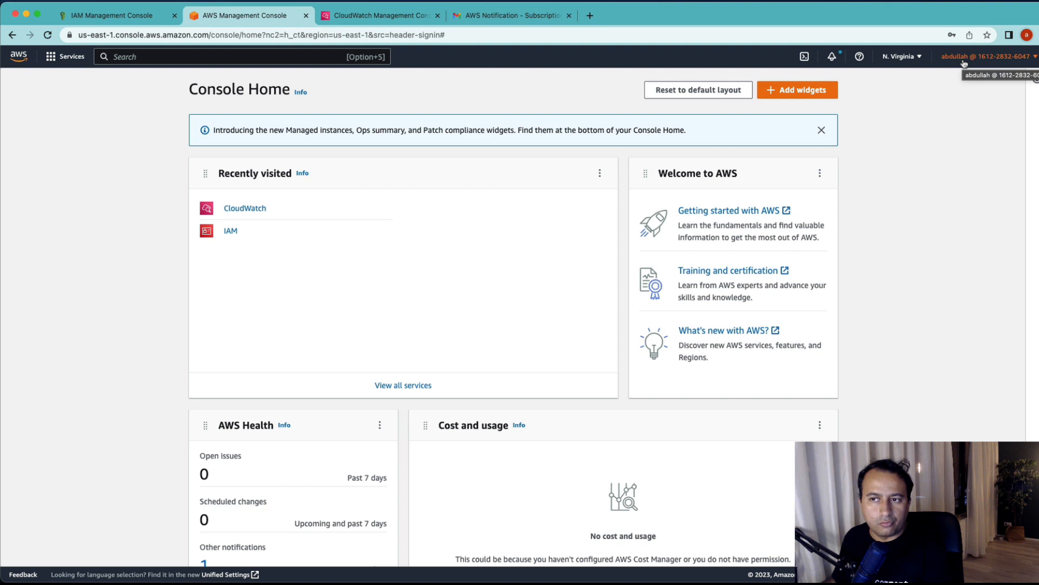
pyautogui.click(965, 59)
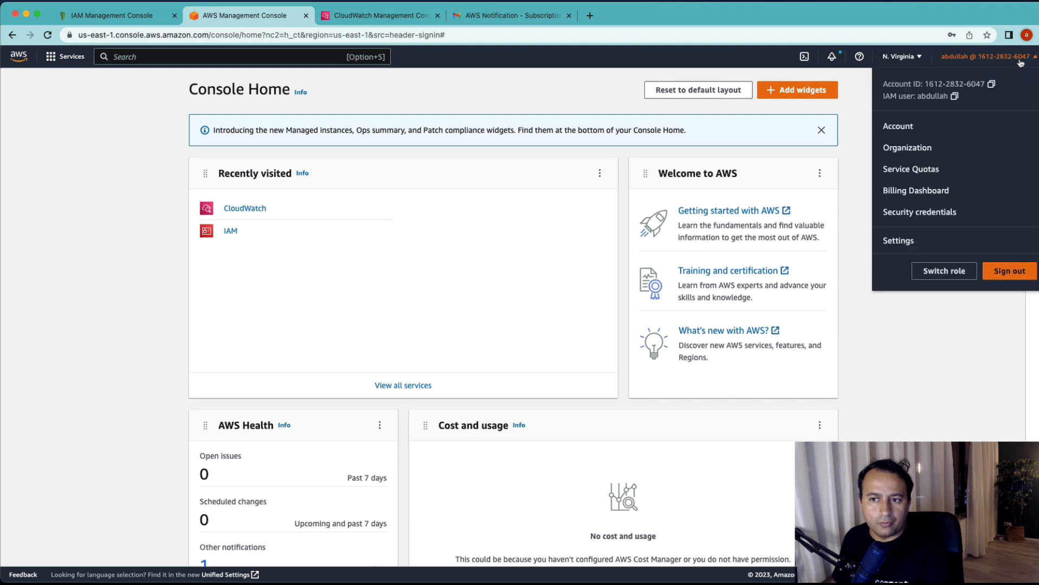
pyautogui.click(919, 194)
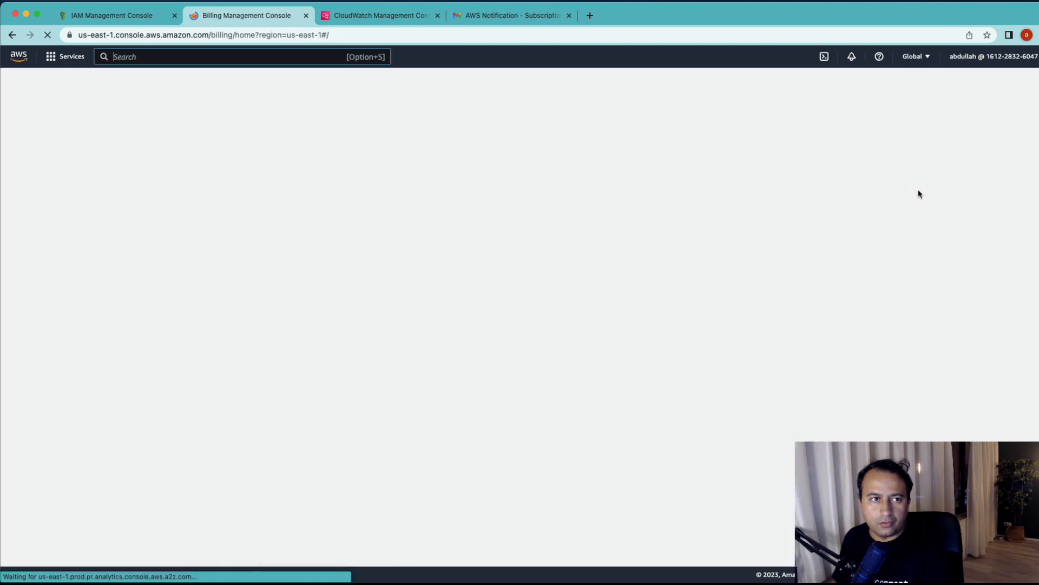
pyautogui.click(985, 68)
pyautogui.click(984, 67)
pyautogui.click(199, 50)
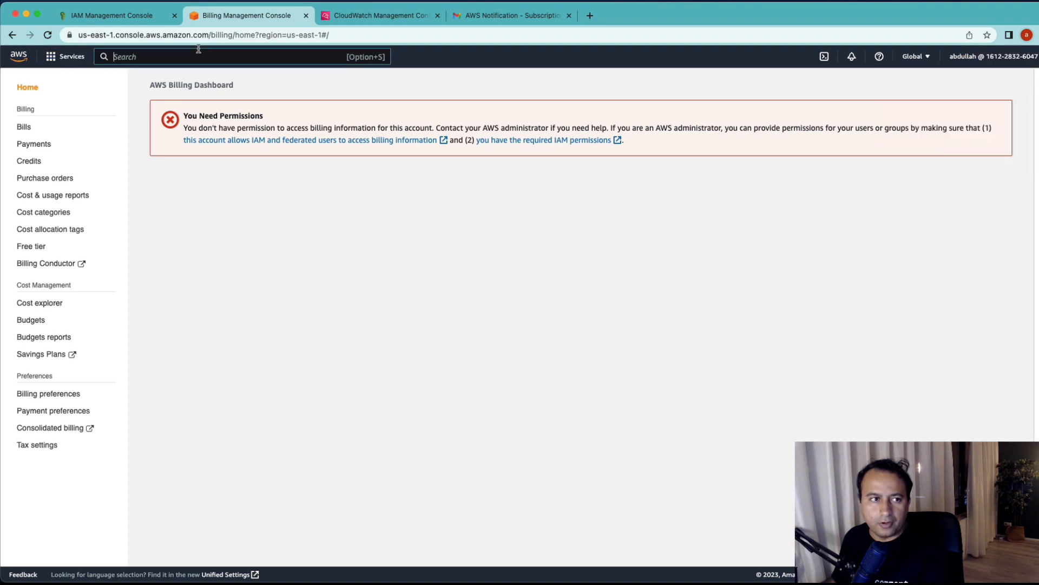
# - Open IAM via search, review the MFA recommendations, and choose Add MFA for yourself
pyautogui.write('ia')
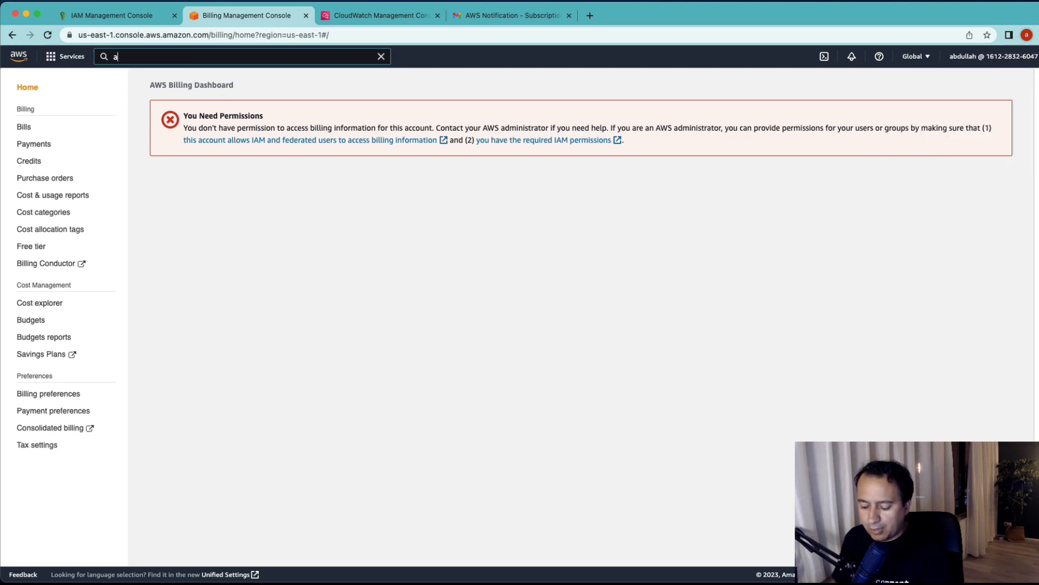
pyautogui.write('m')
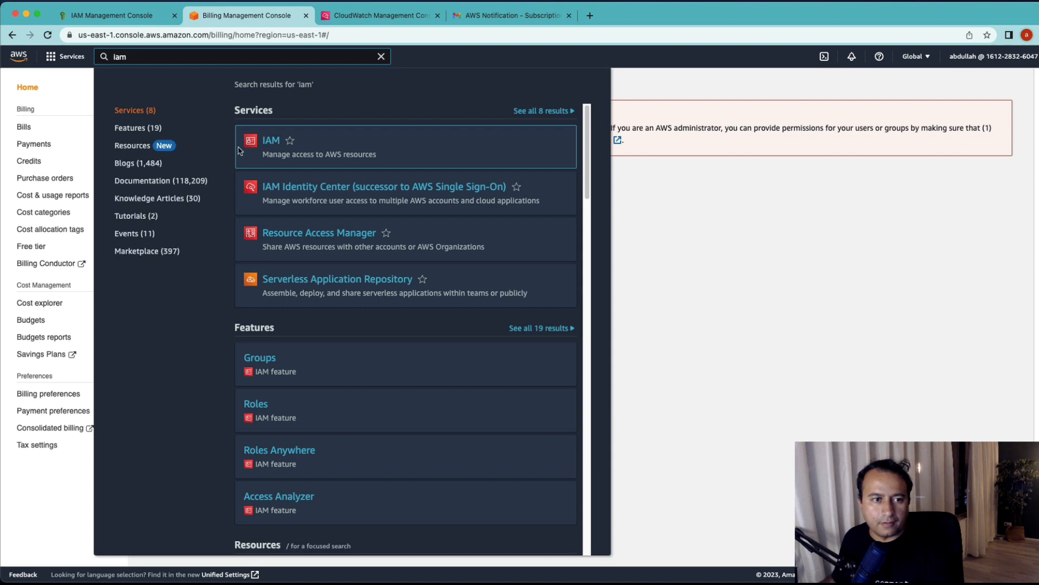
pyautogui.click(272, 142)
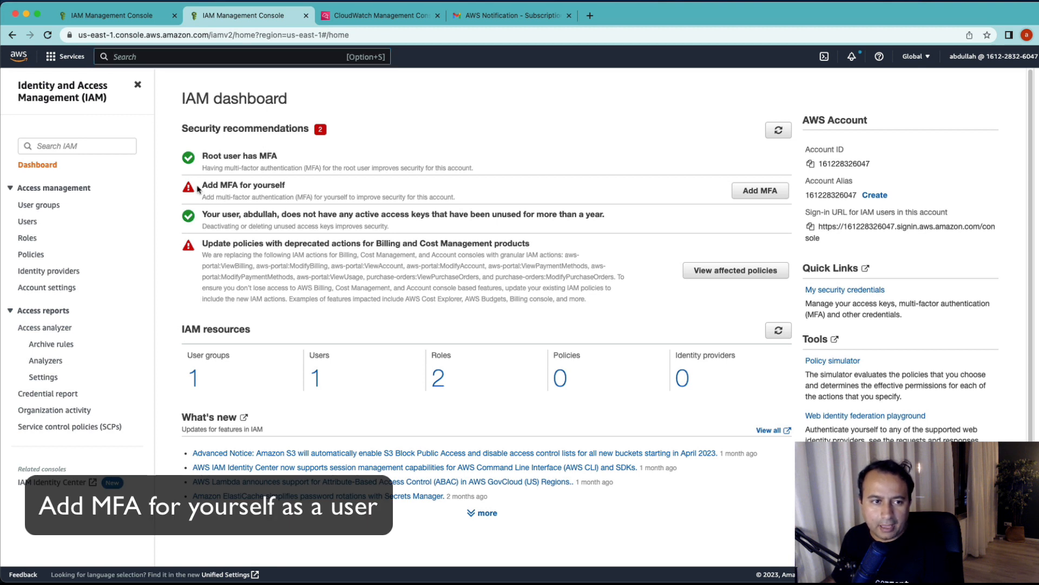
pyautogui.moveTo(198, 189); pyautogui.dragTo(327, 192)
pyautogui.click(327, 192)
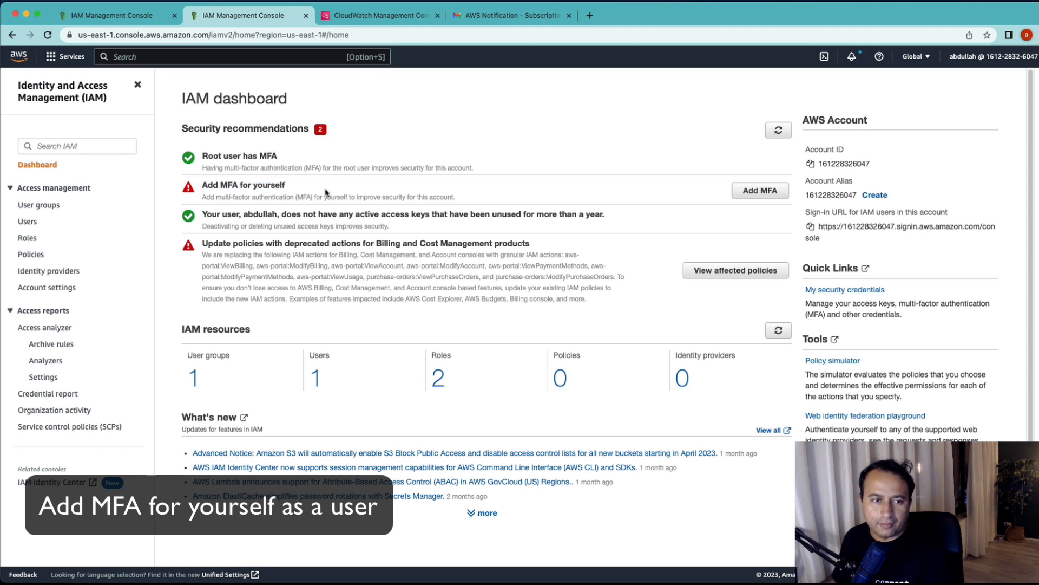
pyautogui.moveTo(206, 156)
pyautogui.mouseDown()
pyautogui.moveTo(281, 160)
pyautogui.moveTo(202, 157)
pyautogui.mouseUp()
pyautogui.click(281, 160)
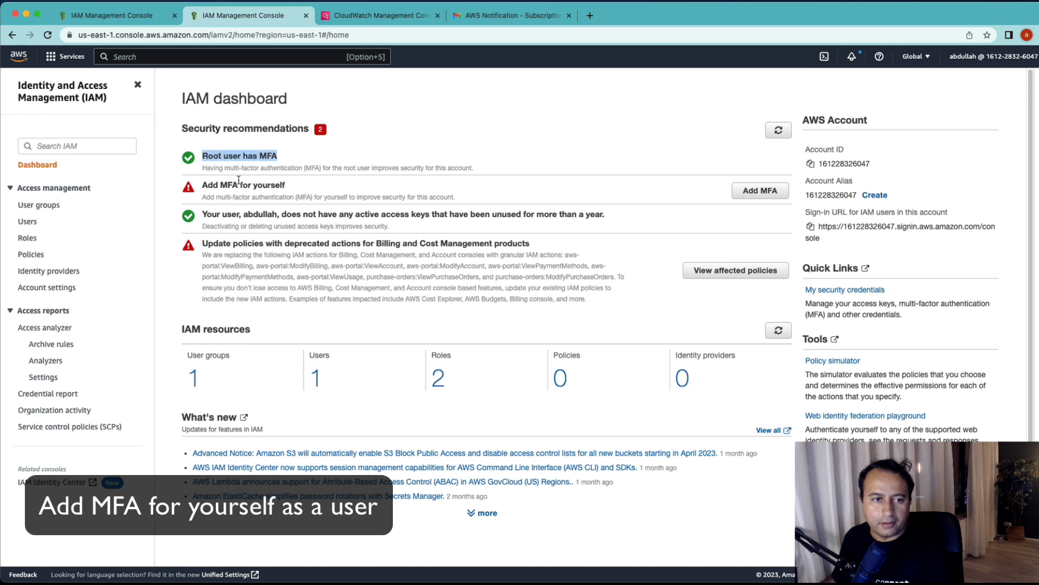
pyautogui.click(229, 164)
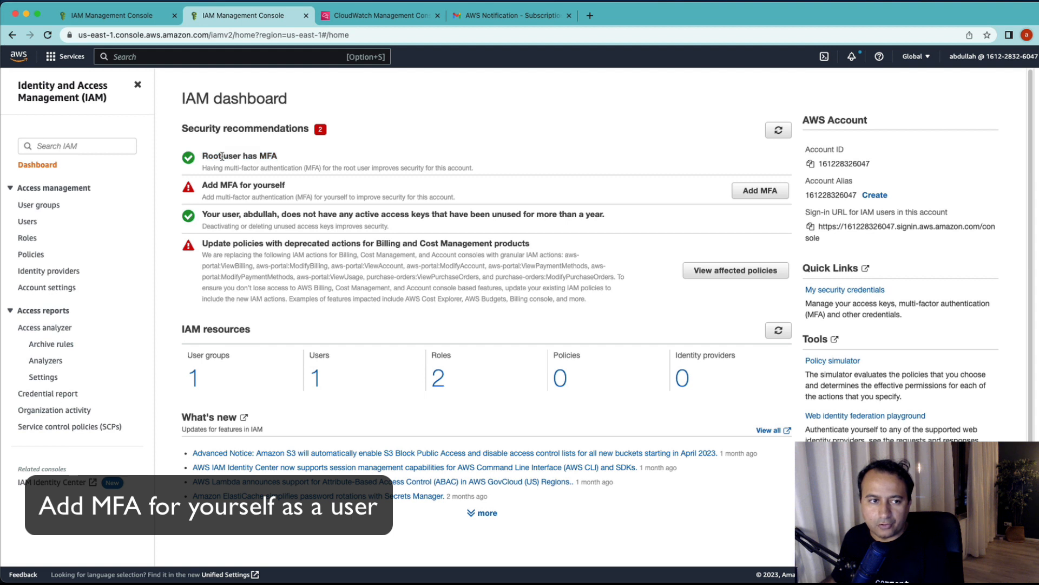
pyautogui.tripleClick(221, 156)
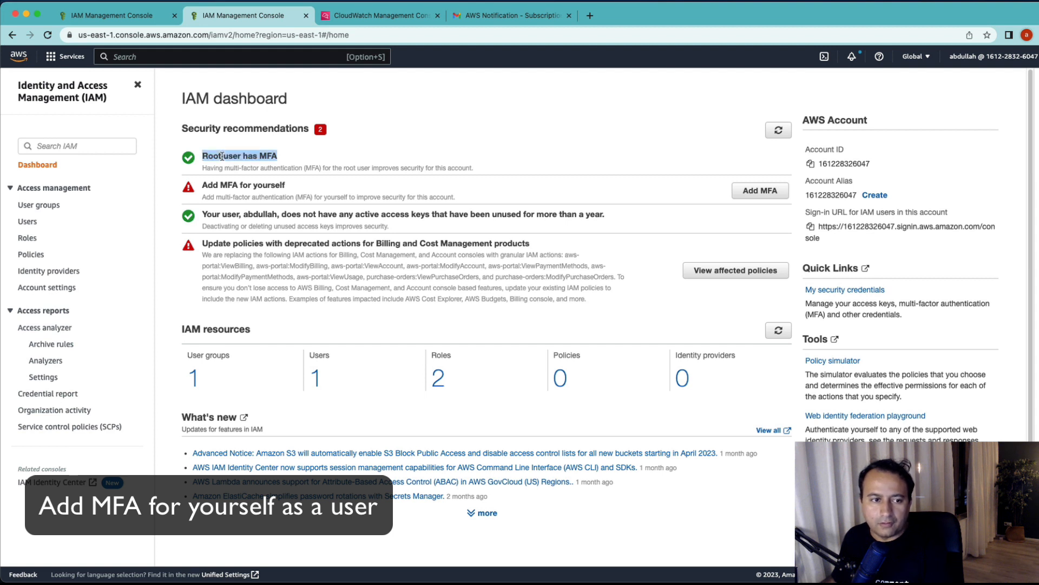
pyautogui.moveTo(202, 185); pyautogui.dragTo(291, 192)
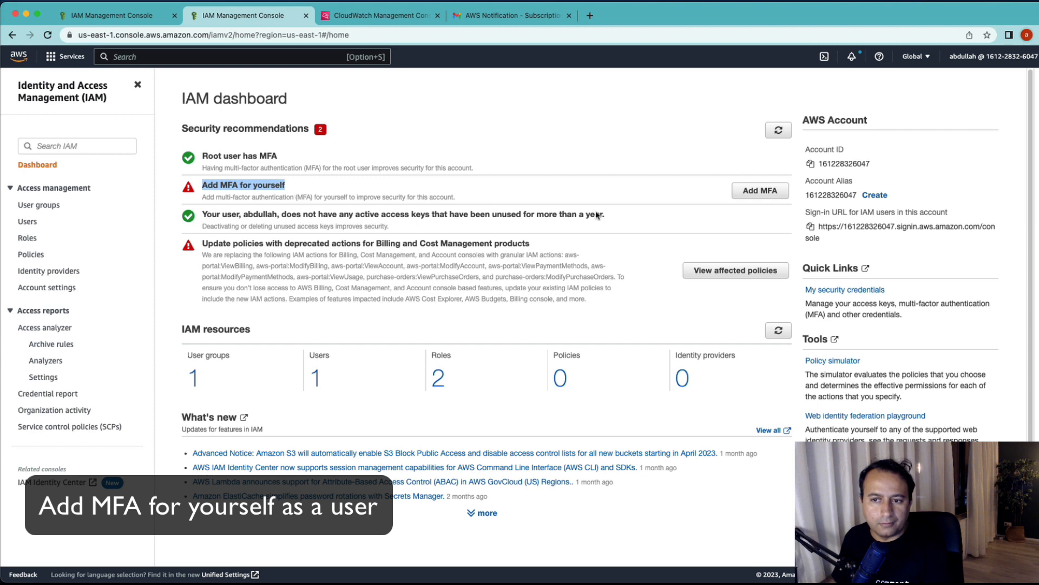
pyautogui.click(758, 195)
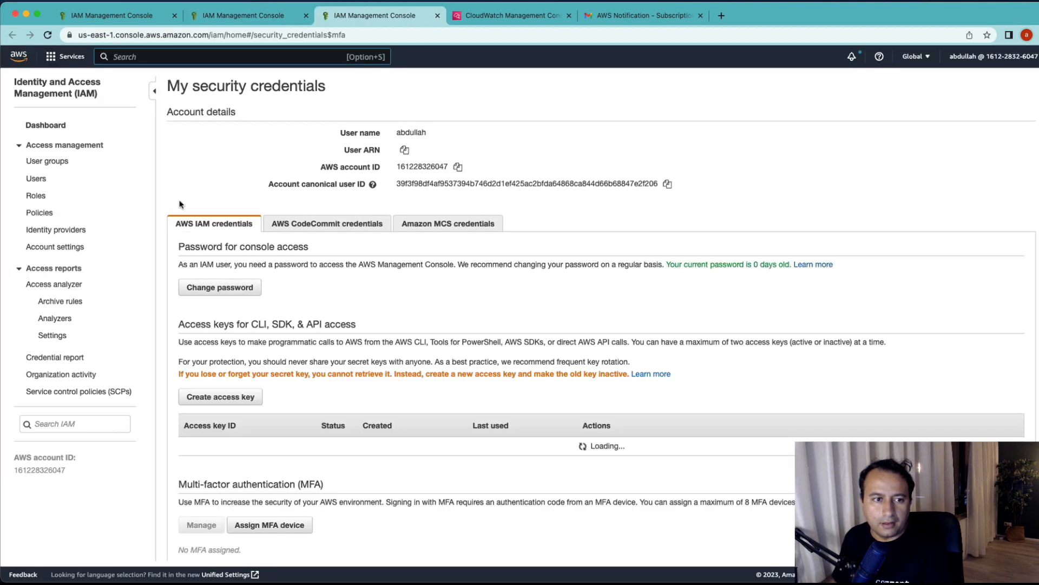
# - Name a new virtual MFA device for the user and continue to its QR-code setup
pyautogui.scroll(-3, 290, 250)
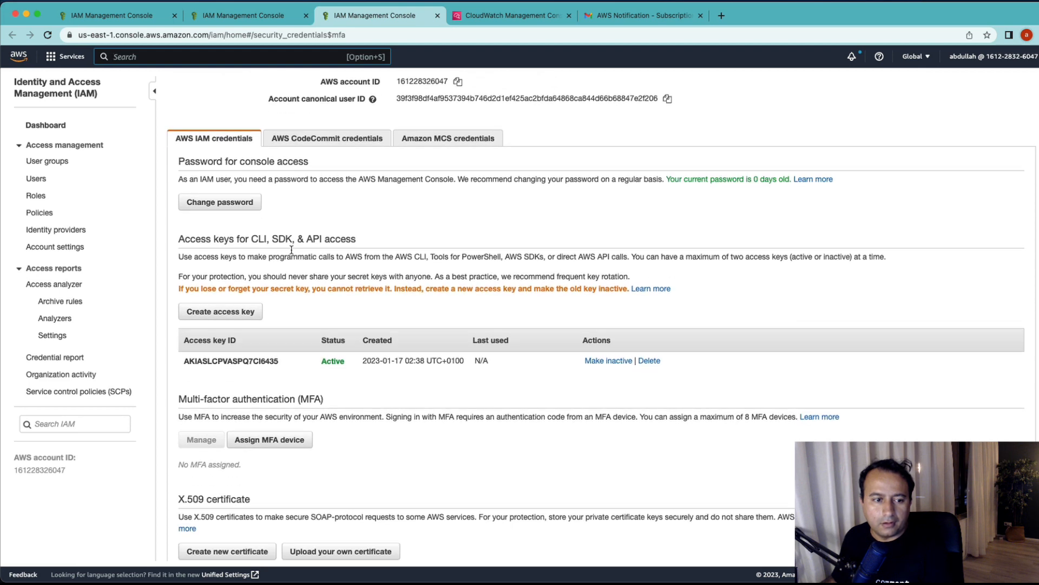
pyautogui.scroll(3, 267, 324)
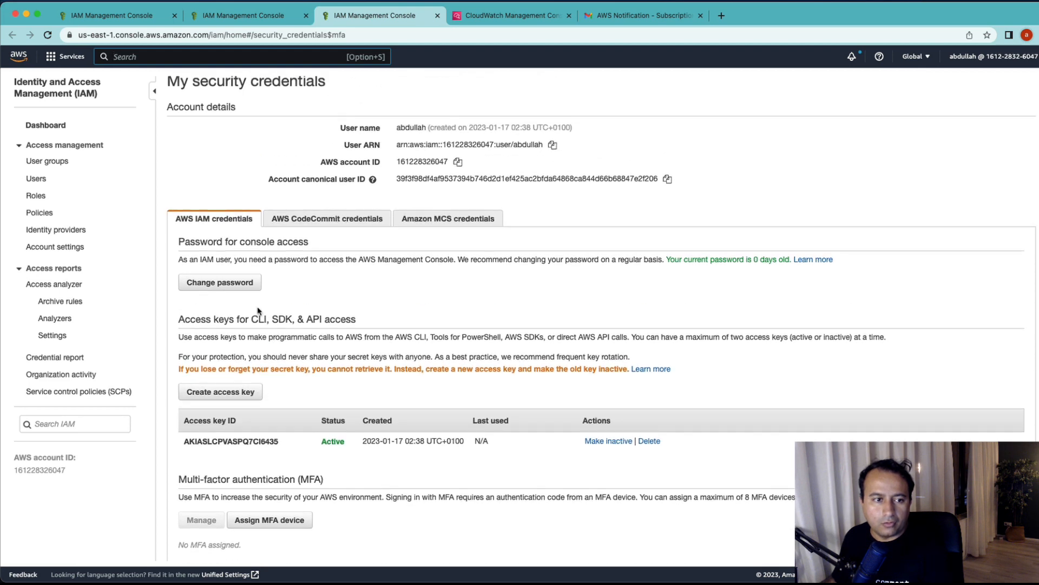
pyautogui.scroll(-3, 259, 310)
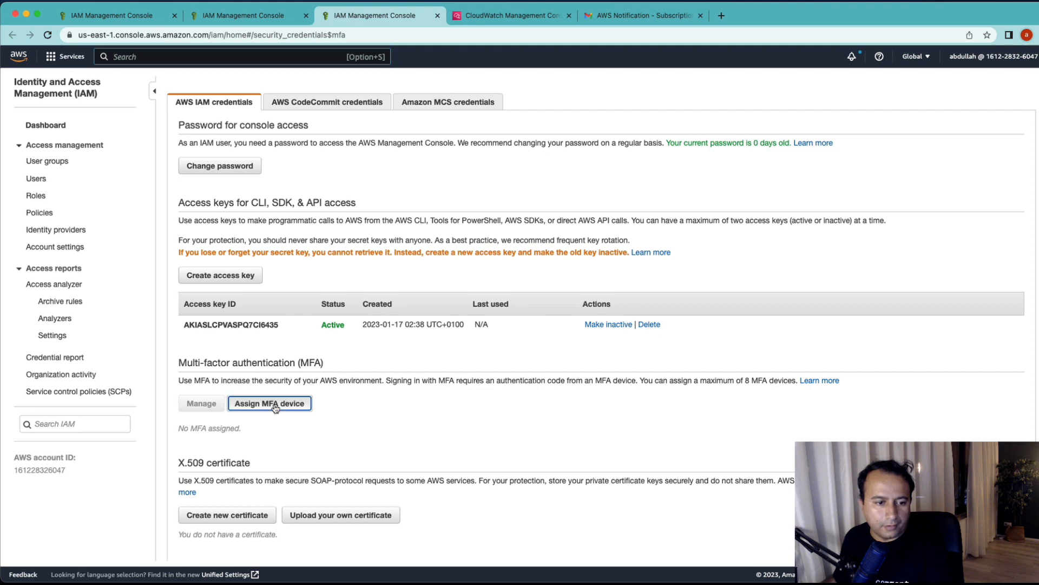
pyautogui.click(274, 405)
pyautogui.click(399, 158)
pyautogui.write('aws')
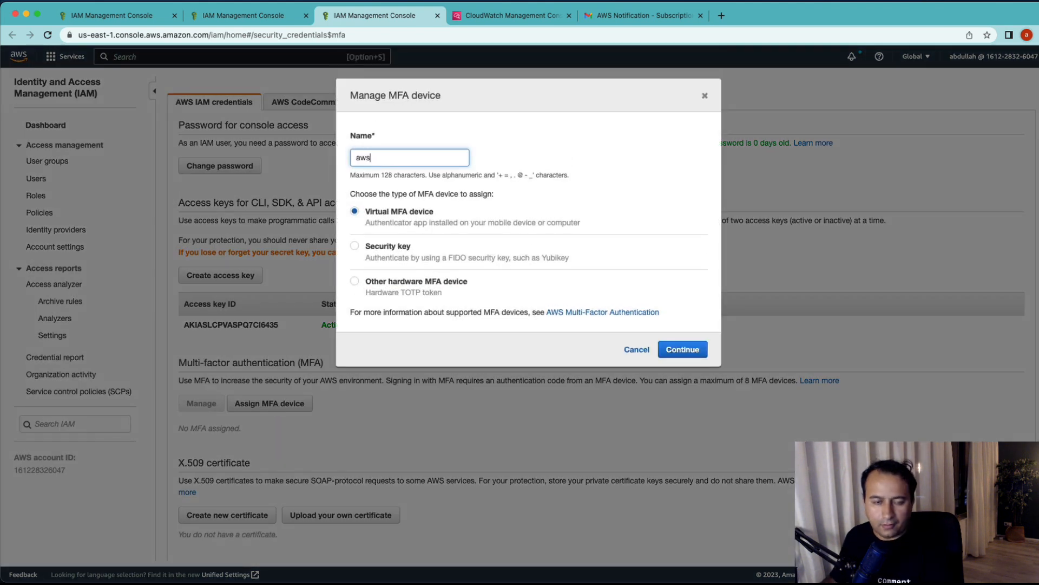
pyautogui.write('-account-abdullah')
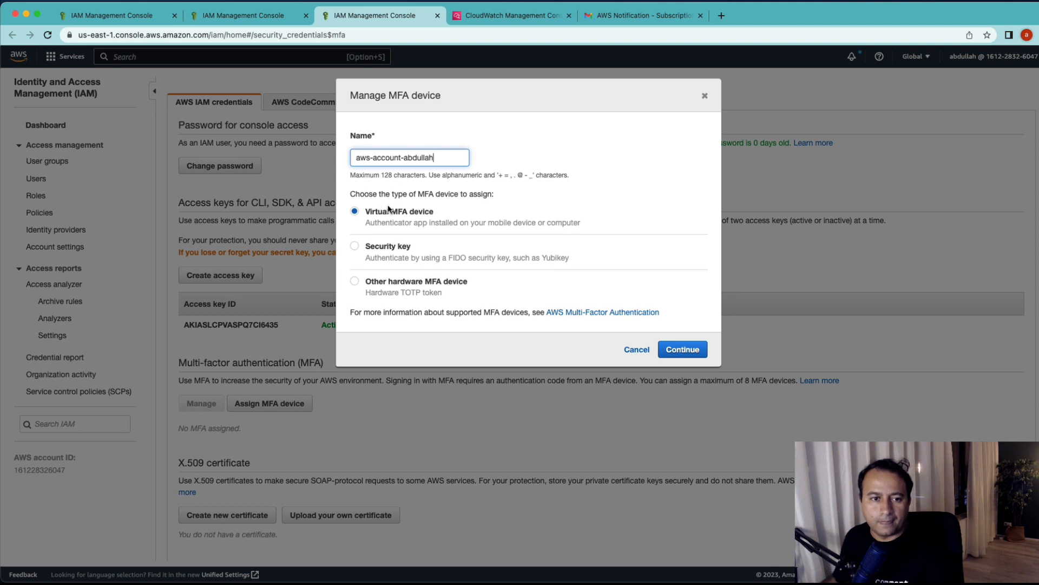
pyautogui.click(698, 352)
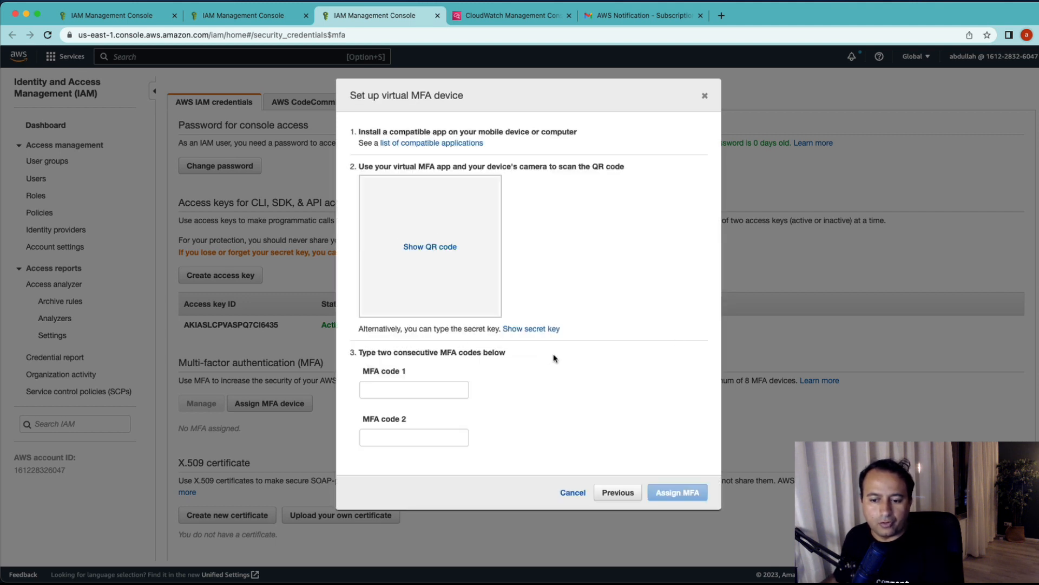